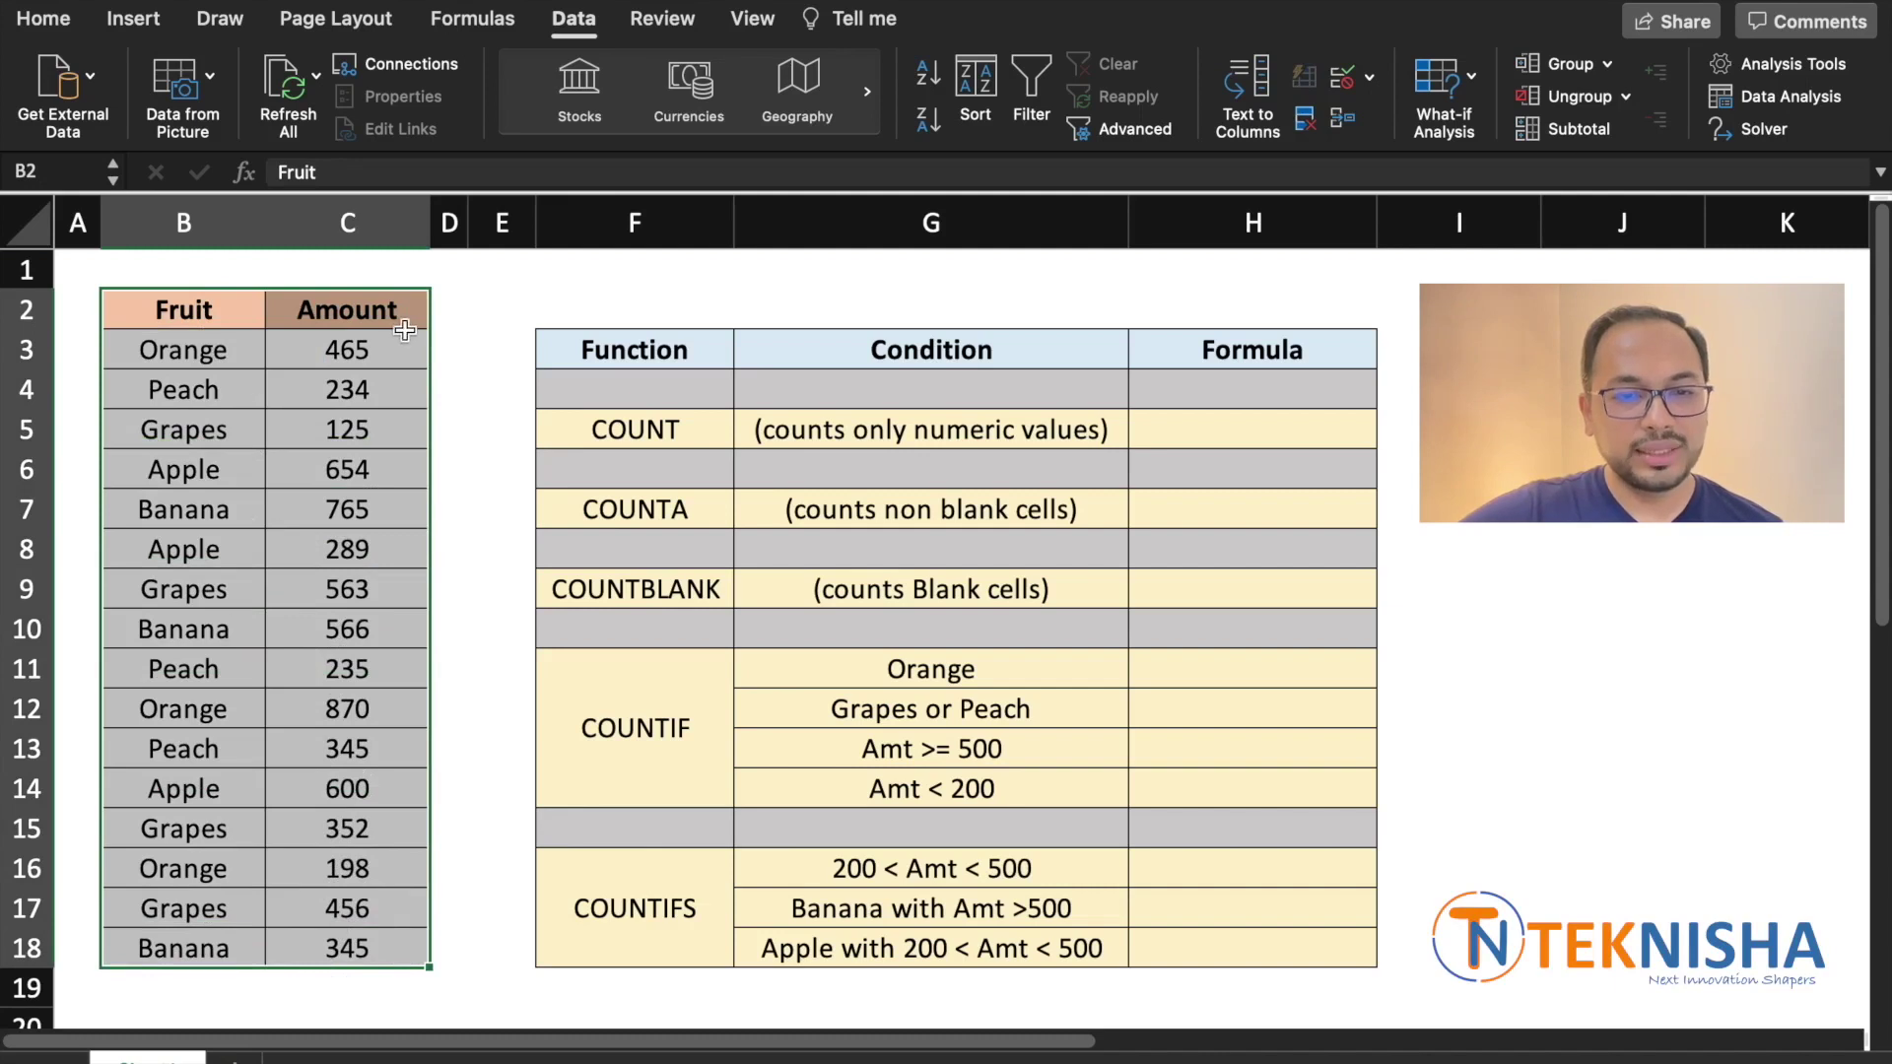
# Step: Enter =COUNT(B3:C18) in H5 to count the table's numeric values, showing 16
pyautogui.click(254, 299)
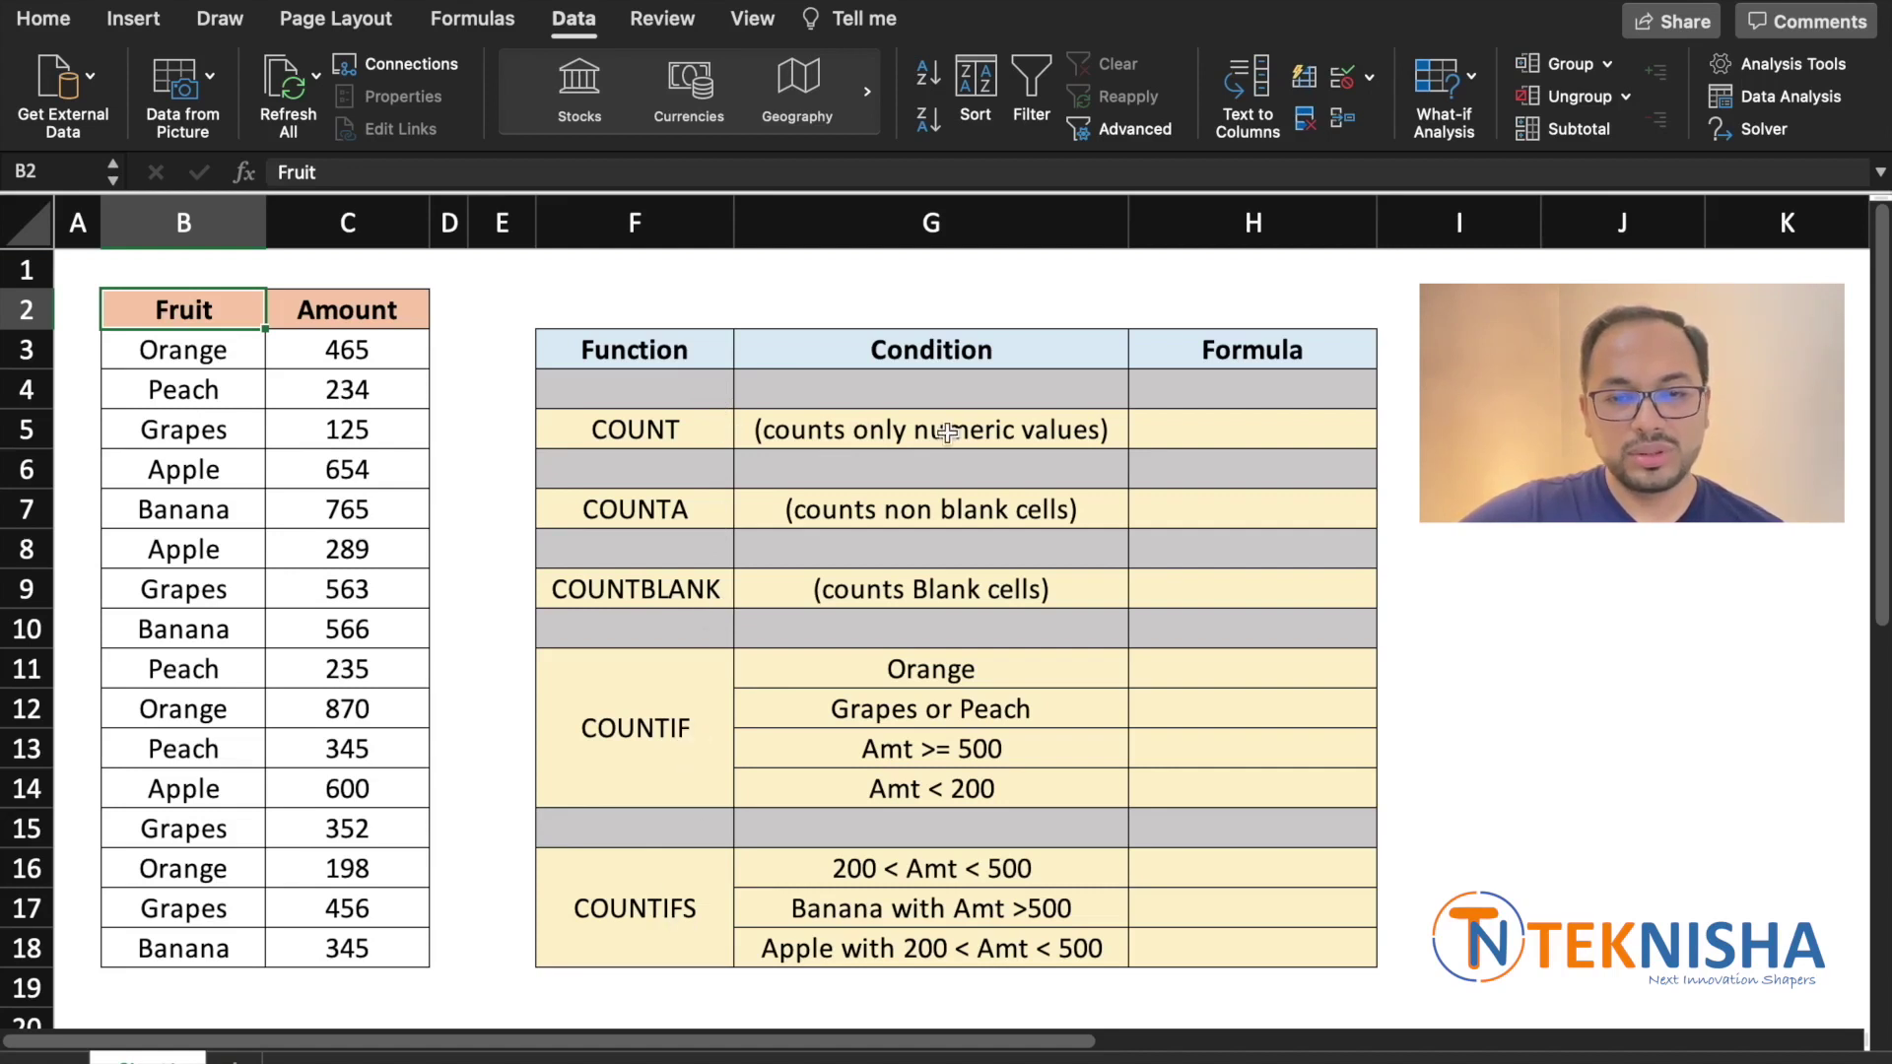
pyautogui.click(1207, 434)
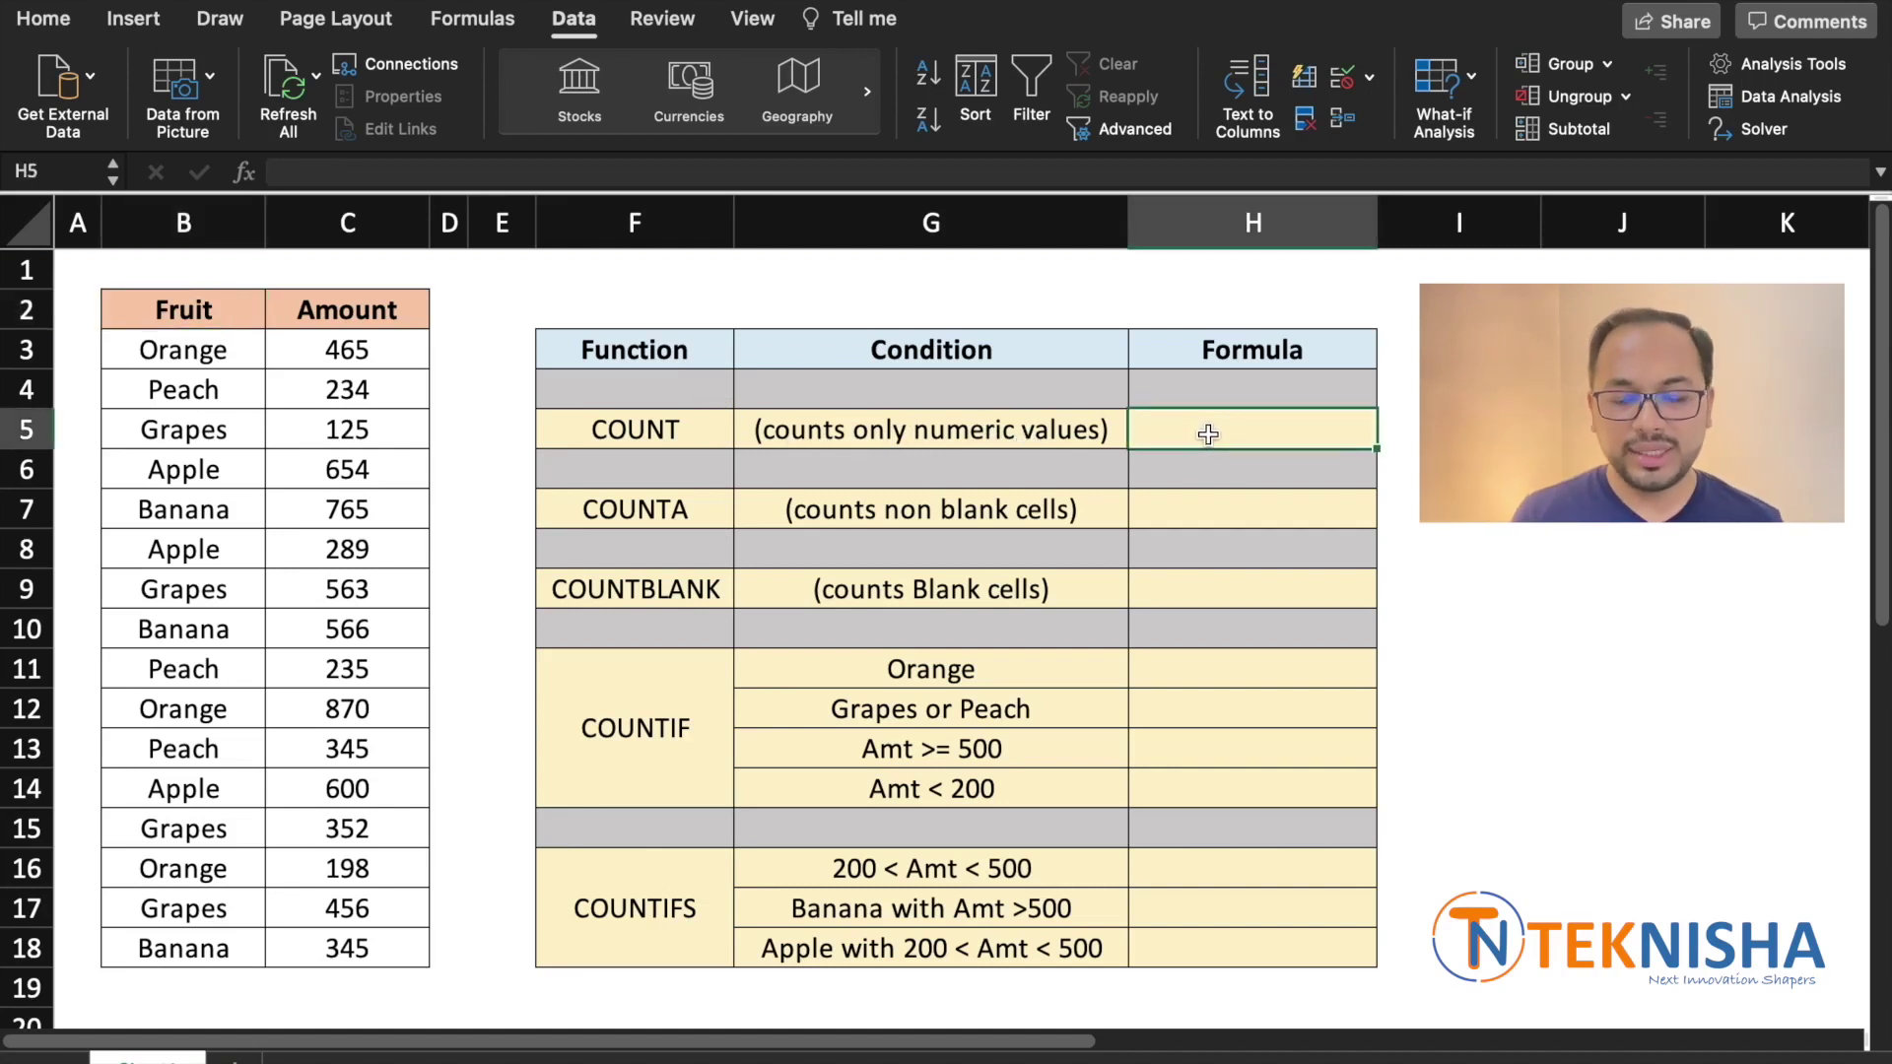
pyautogui.write('=c')
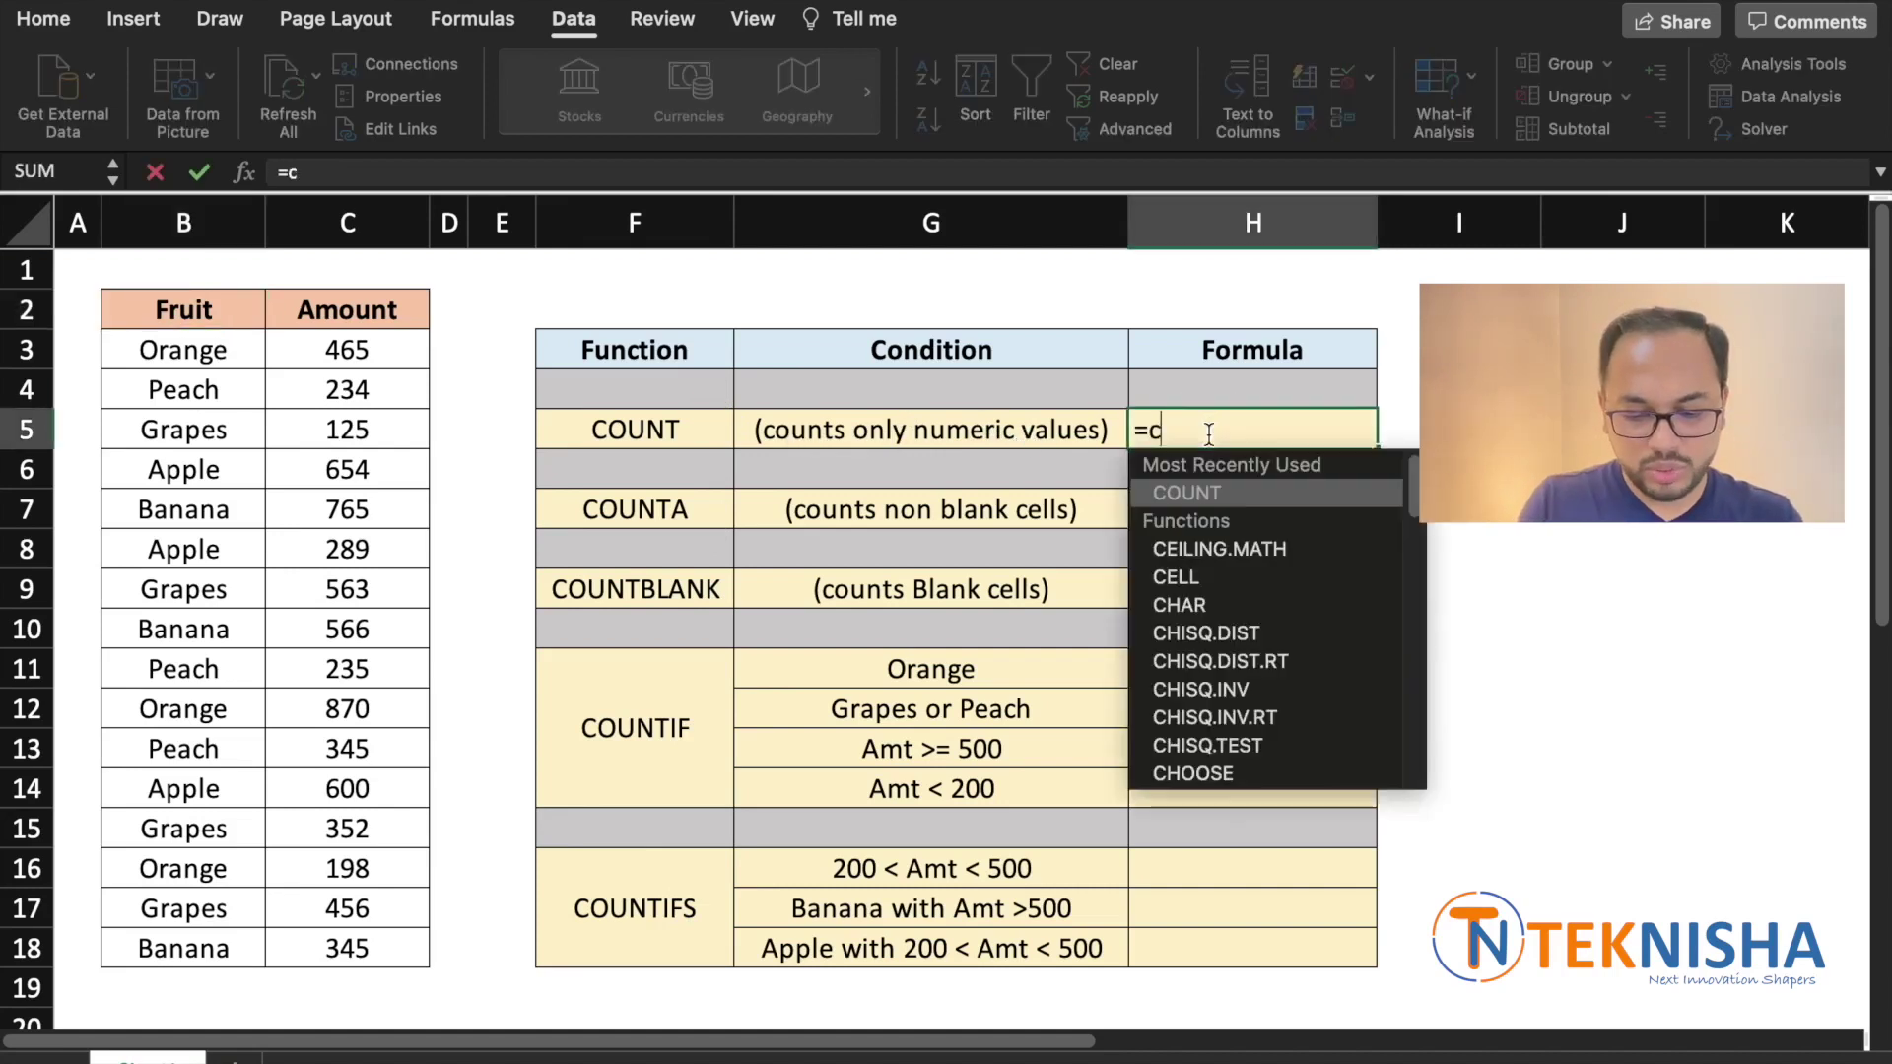
pyautogui.write('ount(')
pyautogui.moveTo(184, 349); pyautogui.dragTo(348, 469)
pyautogui.moveTo(301, 631); pyautogui.dragTo(330, 964)
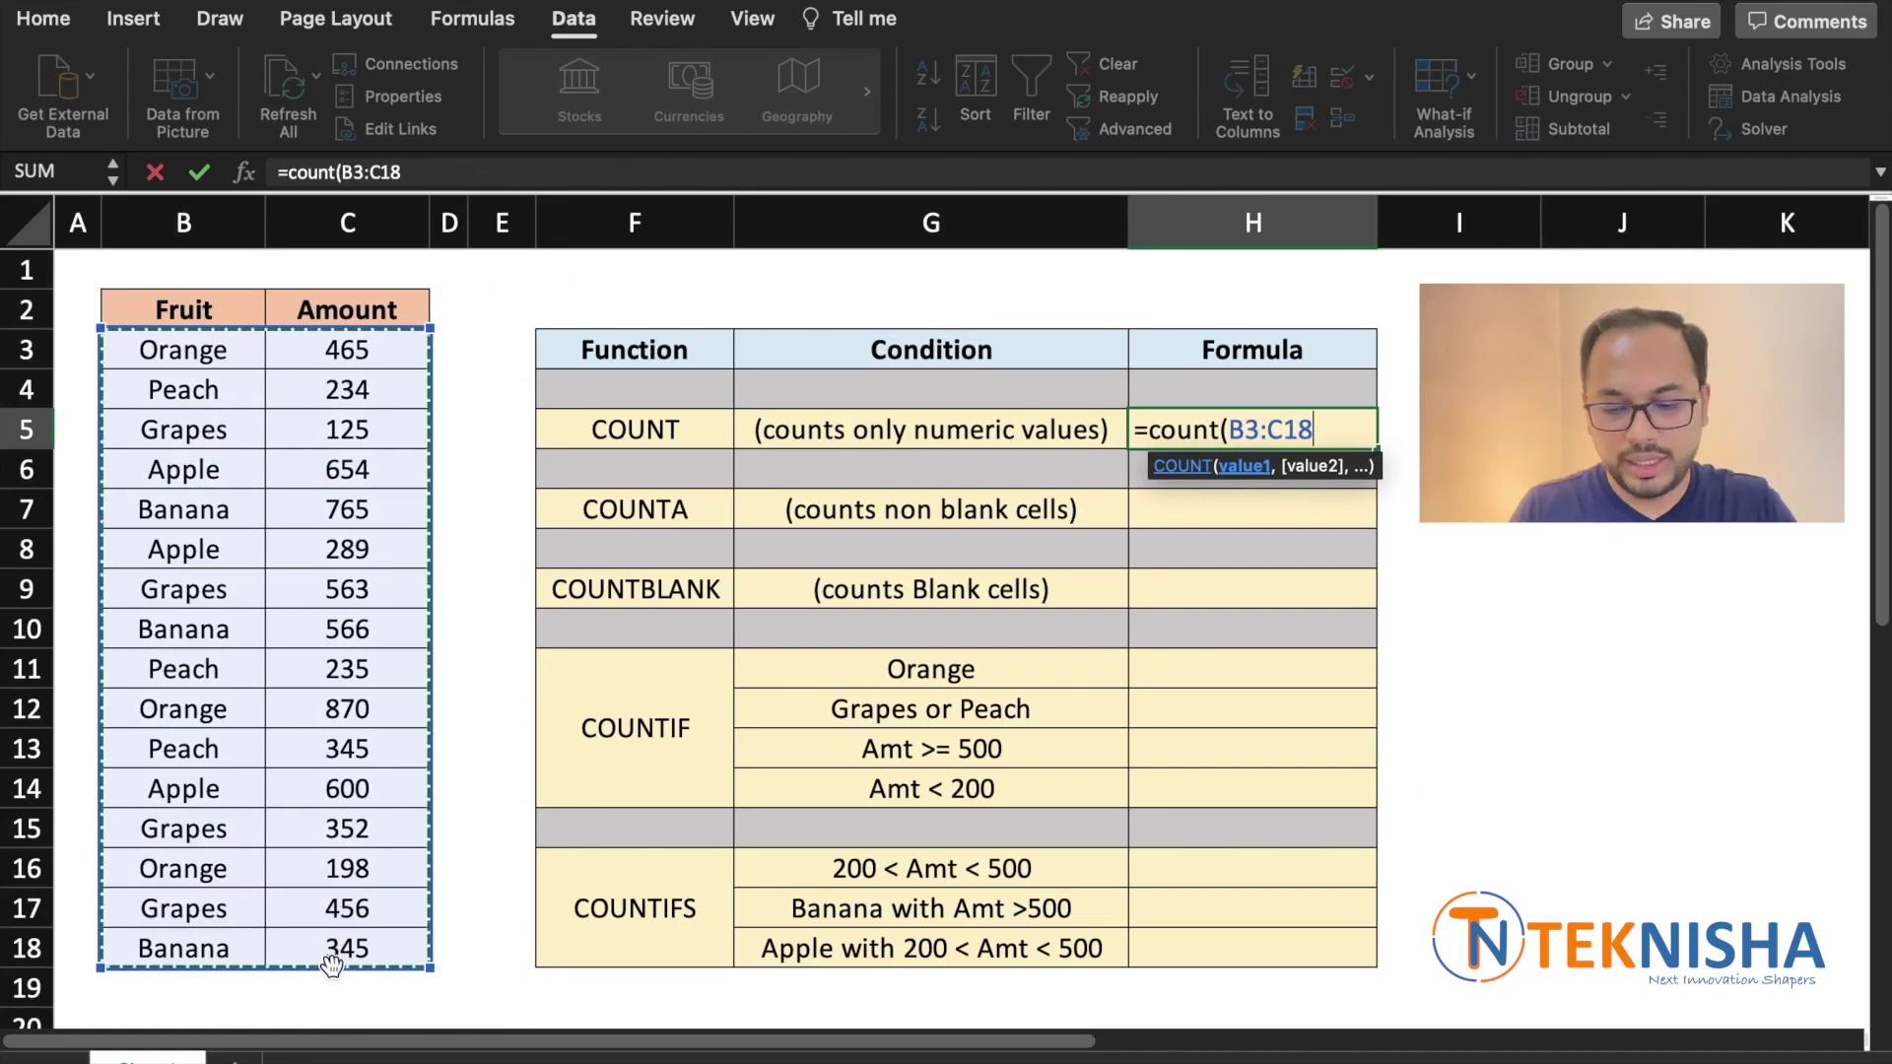
pyautogui.write(')')
pyautogui.press('Return')
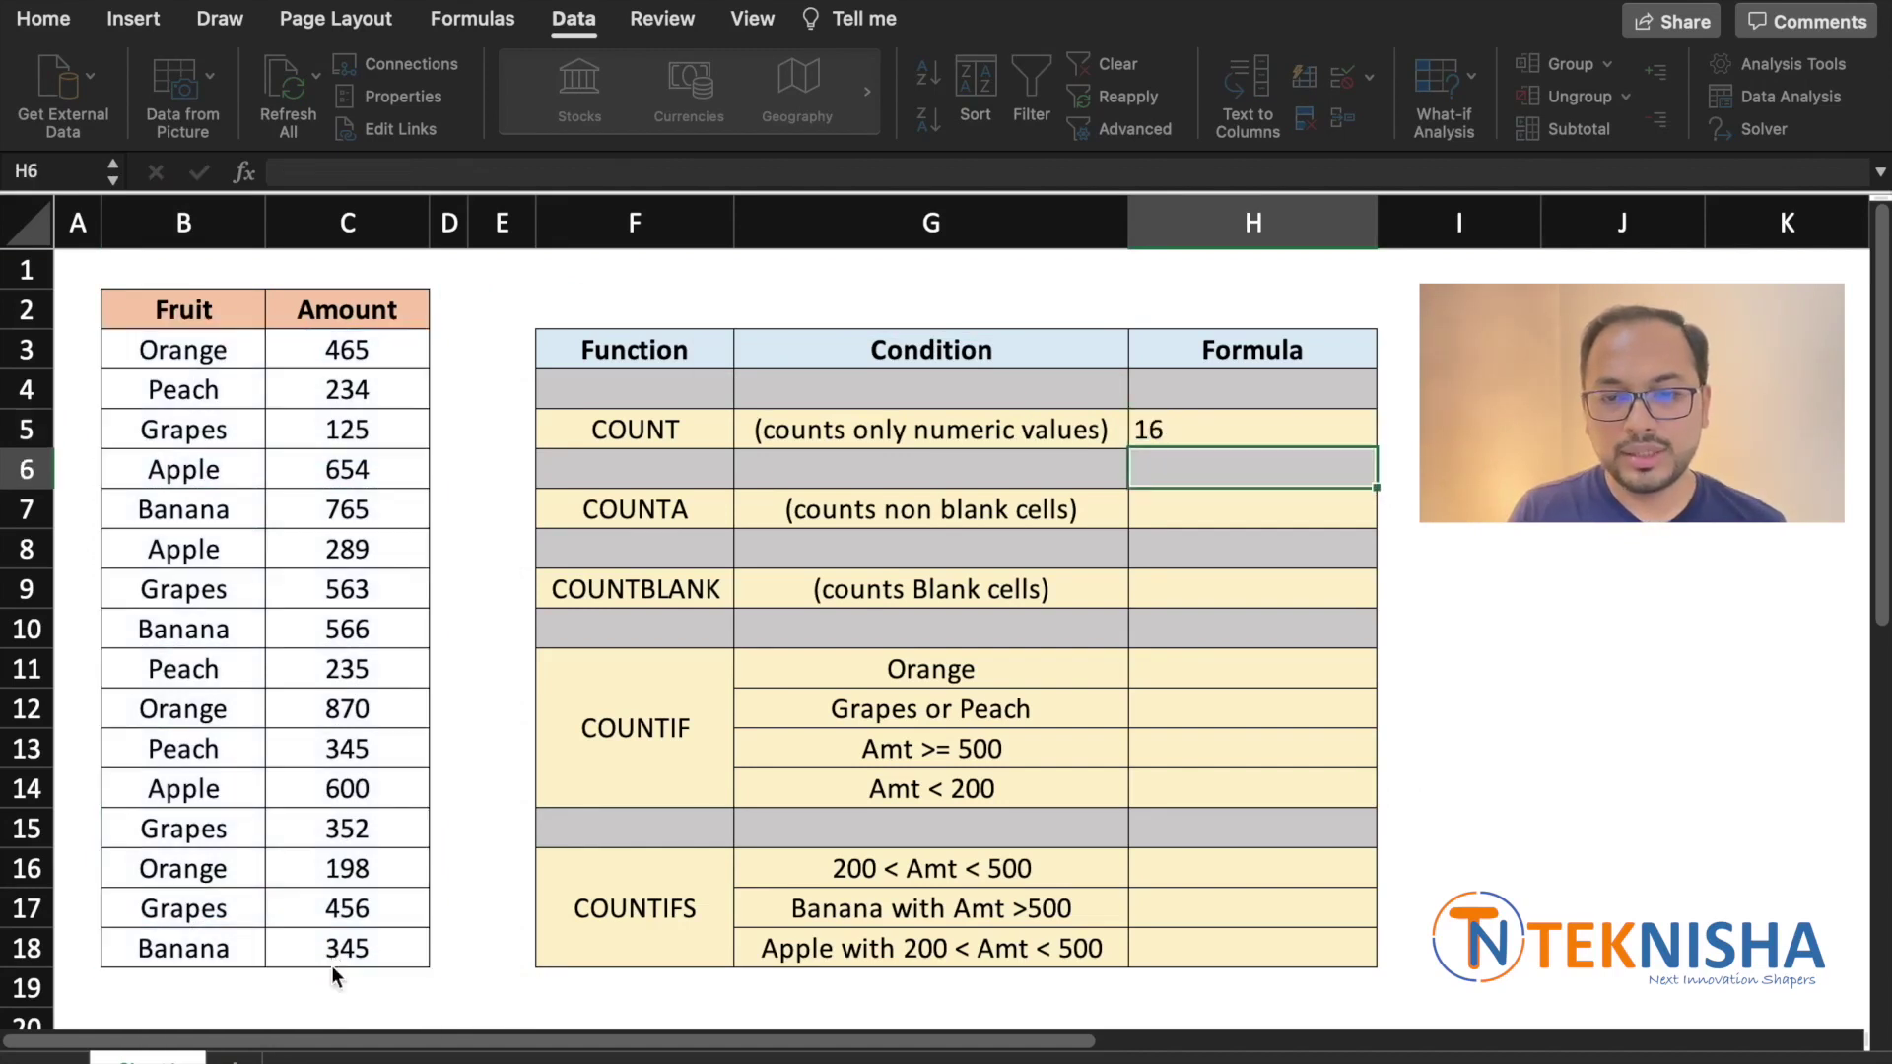
# Step: Test the count by replacing Banana in B7 with 123, then undo the edit
pyautogui.moveTo(242, 350); pyautogui.dragTo(342, 941)
pyautogui.moveTo(390, 345); pyautogui.dragTo(397, 932)
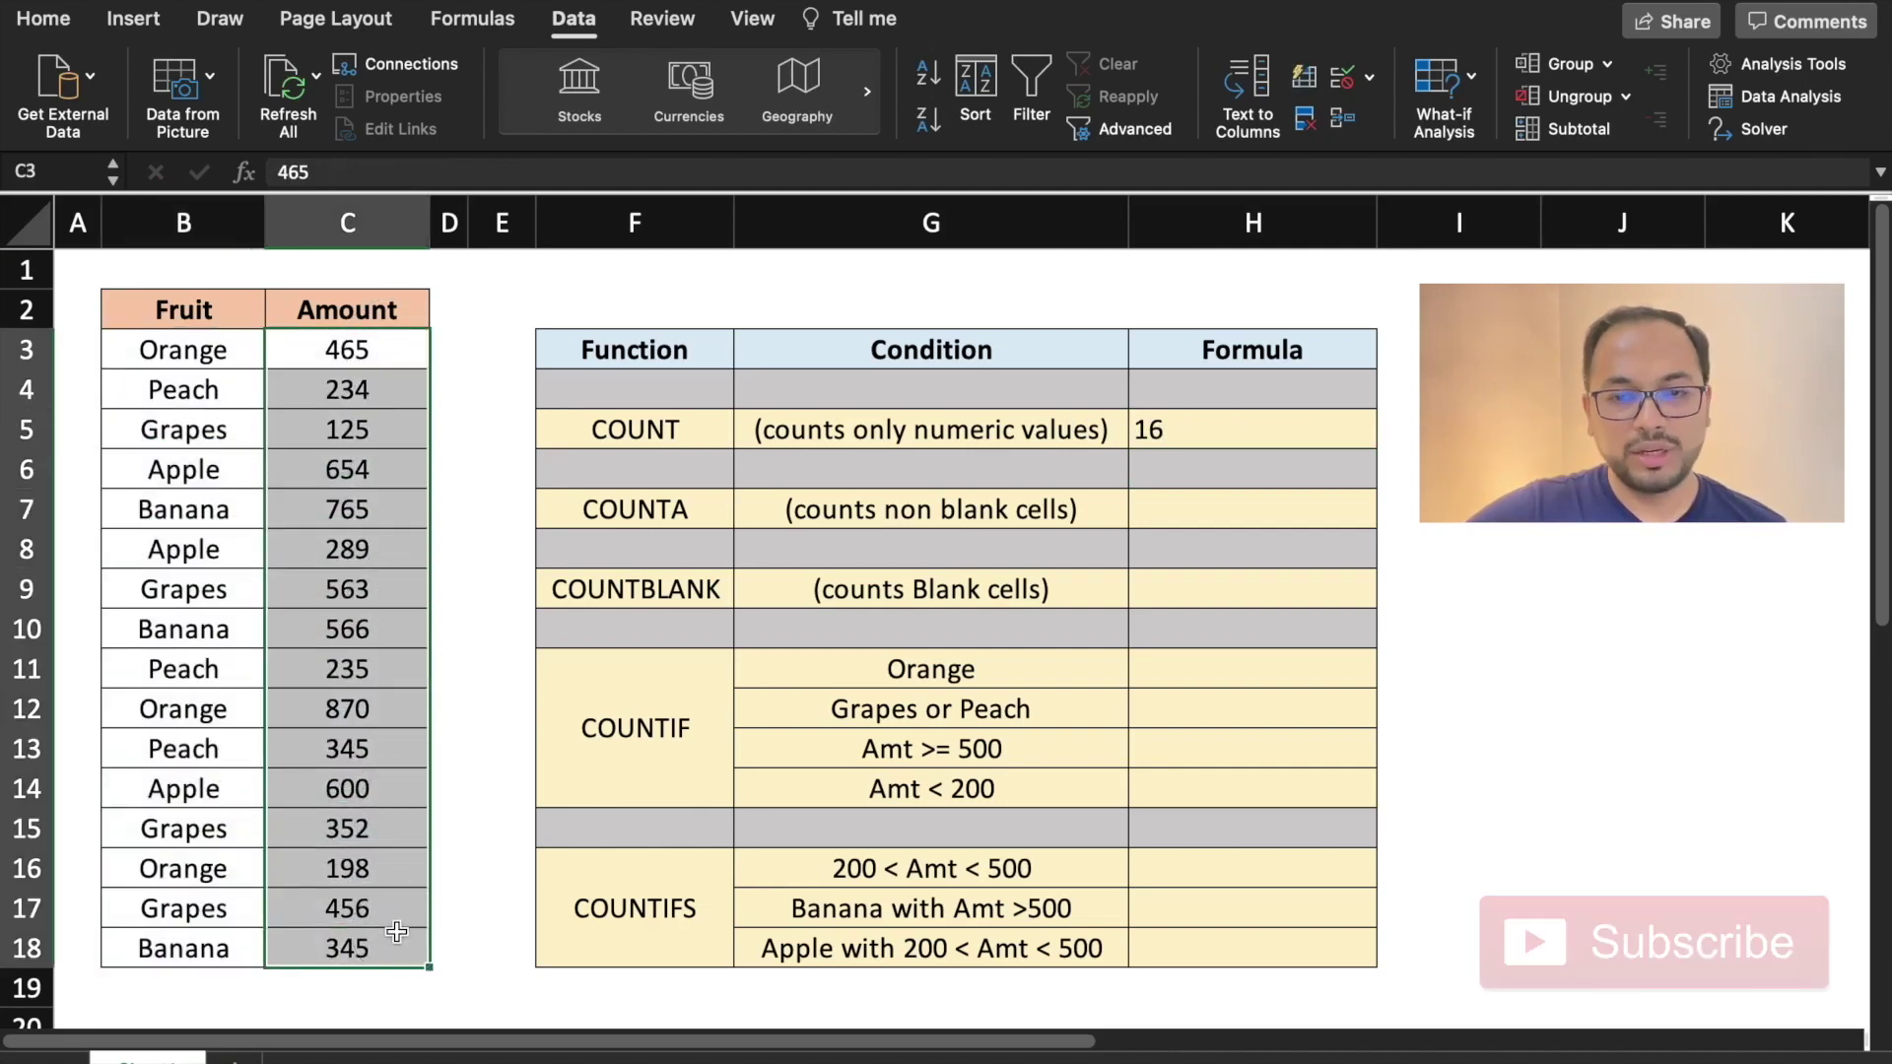
pyautogui.click(191, 523)
pyautogui.write('123')
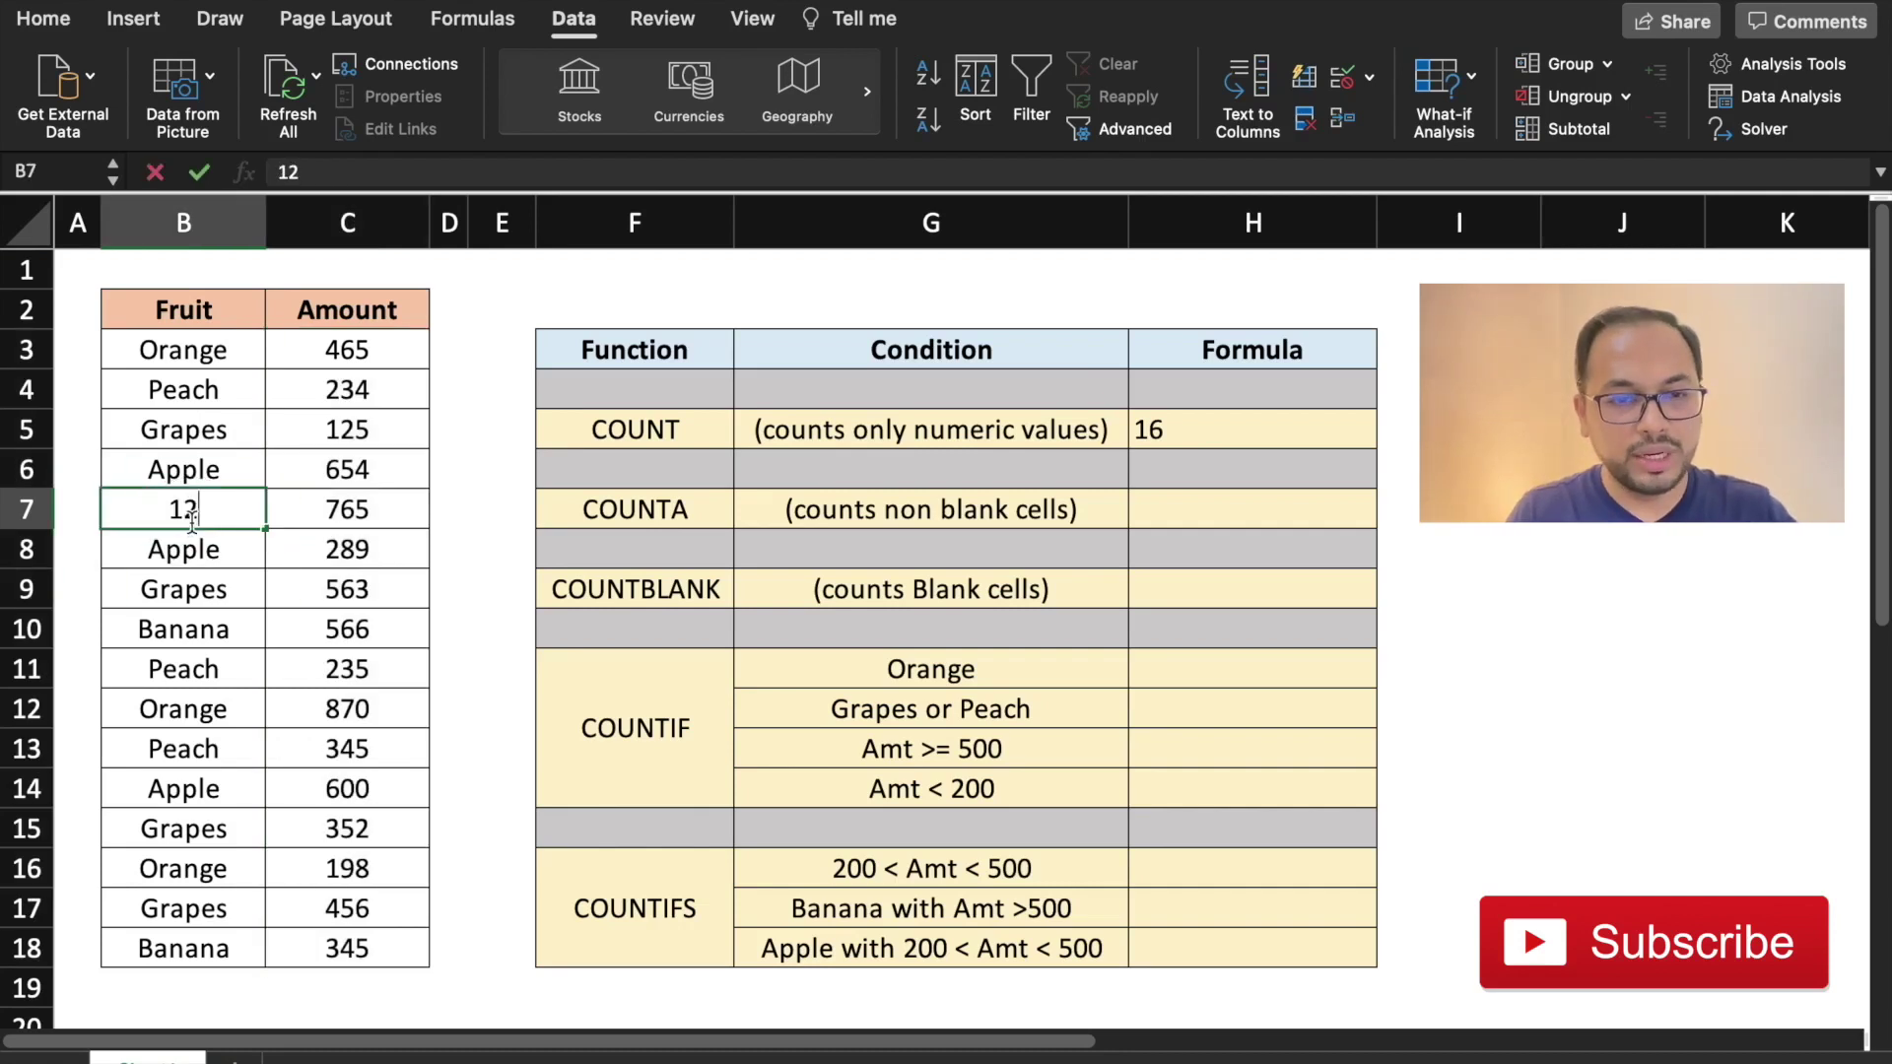
pyautogui.press('Return')
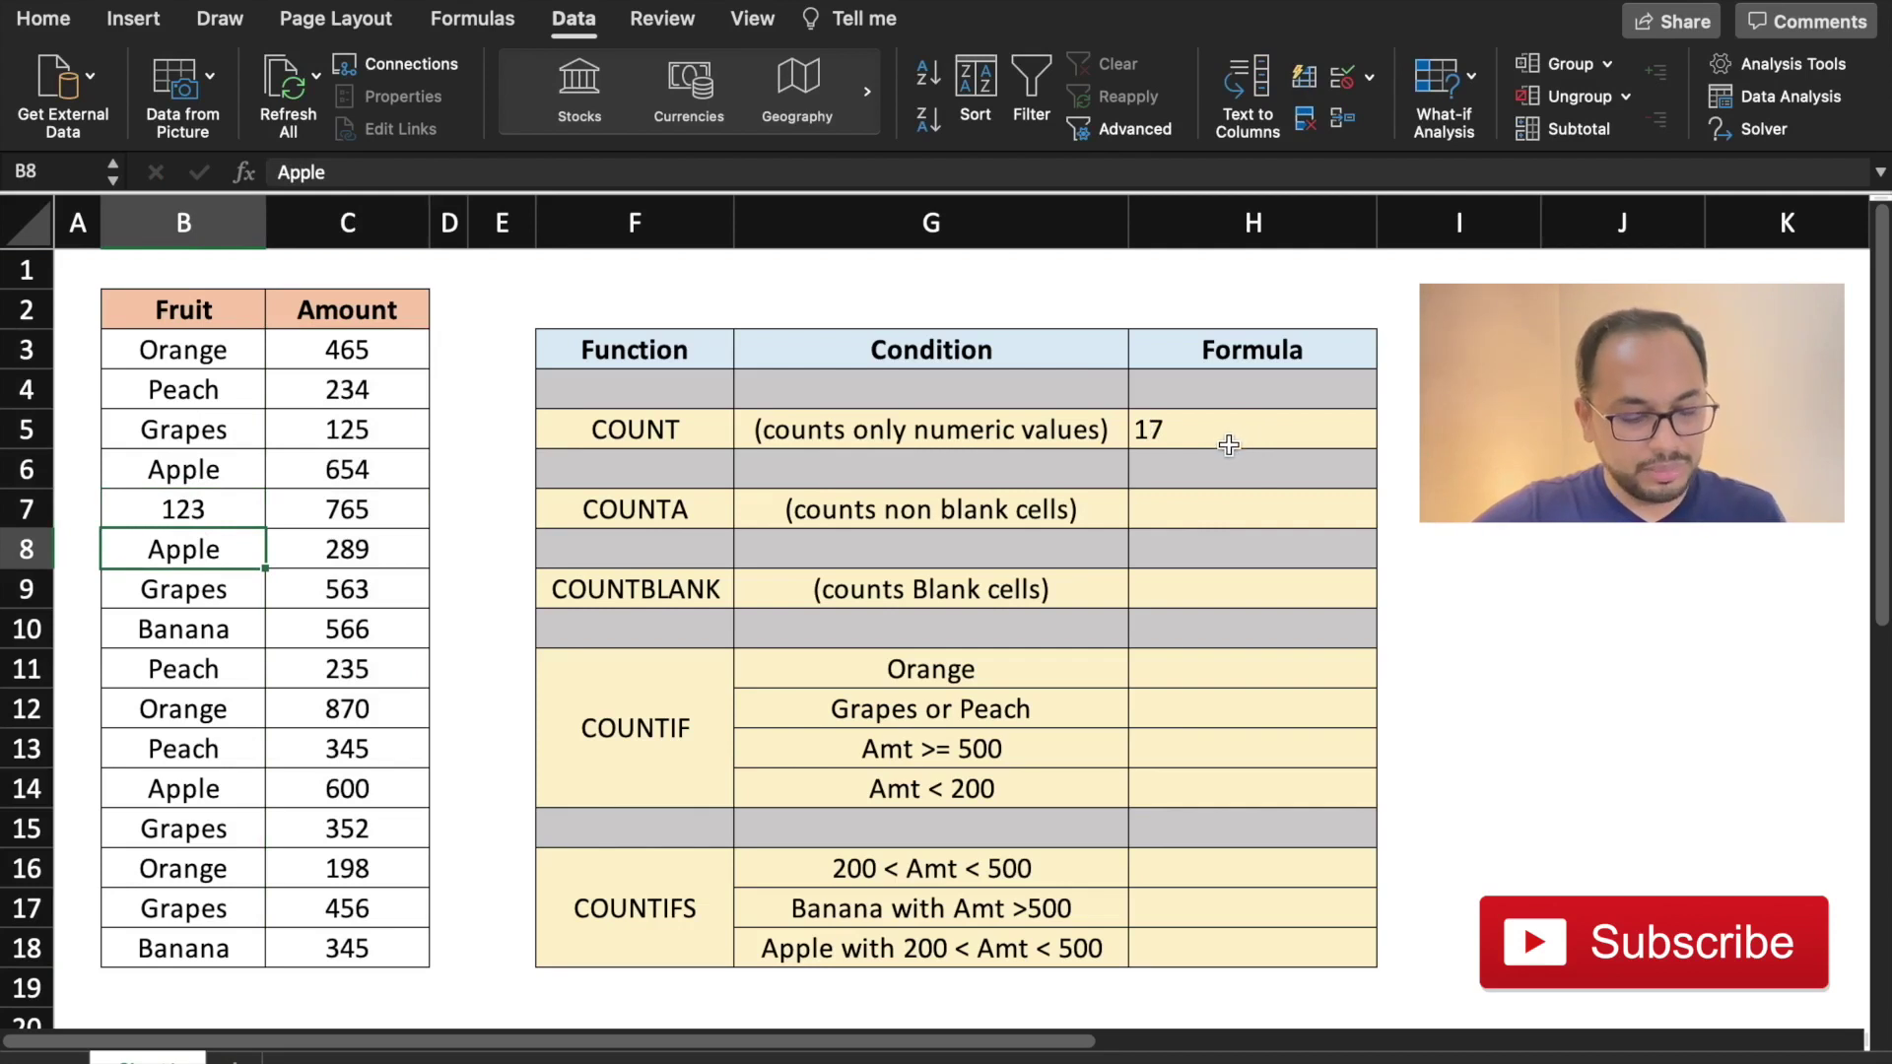
pyautogui.press('super+z')
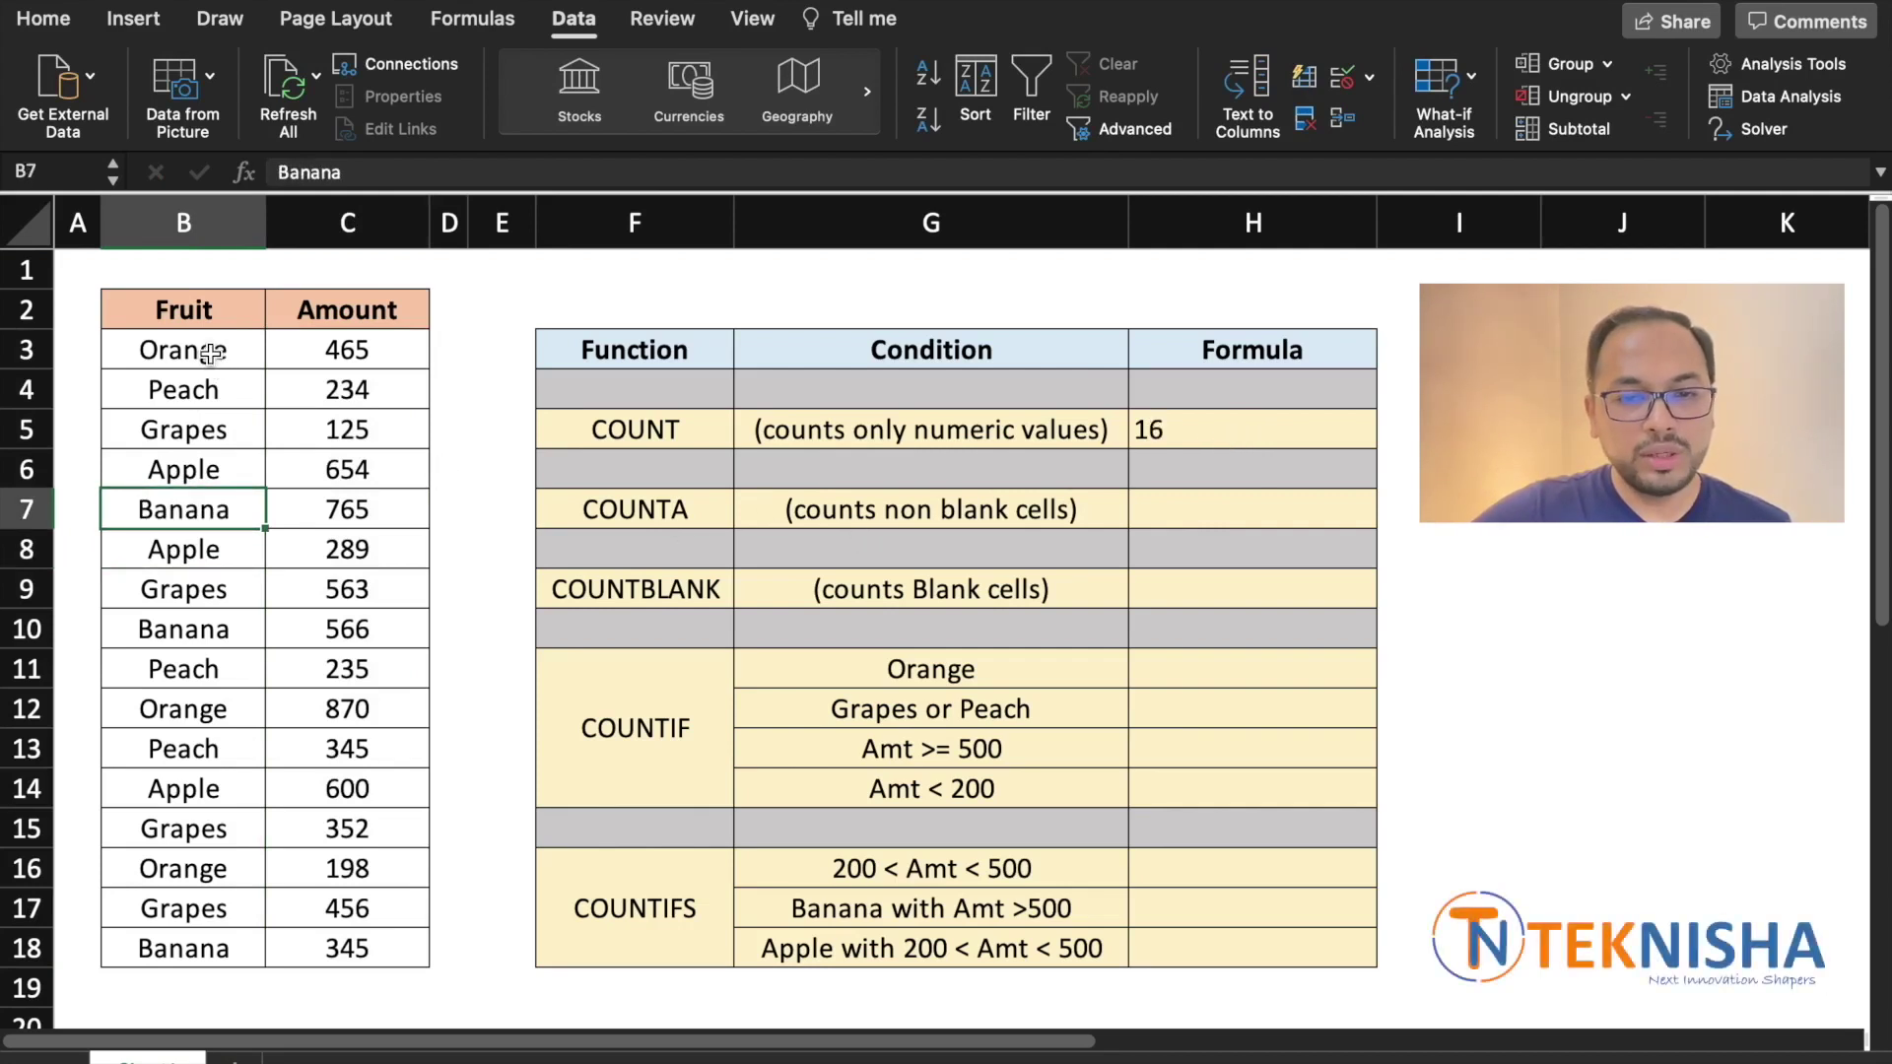
# Step: Enter =COUNTA(B3:C18) in H7, then clear Apple from B8 so it shows 31
pyautogui.click(1200, 515)
pyautogui.write('=co')
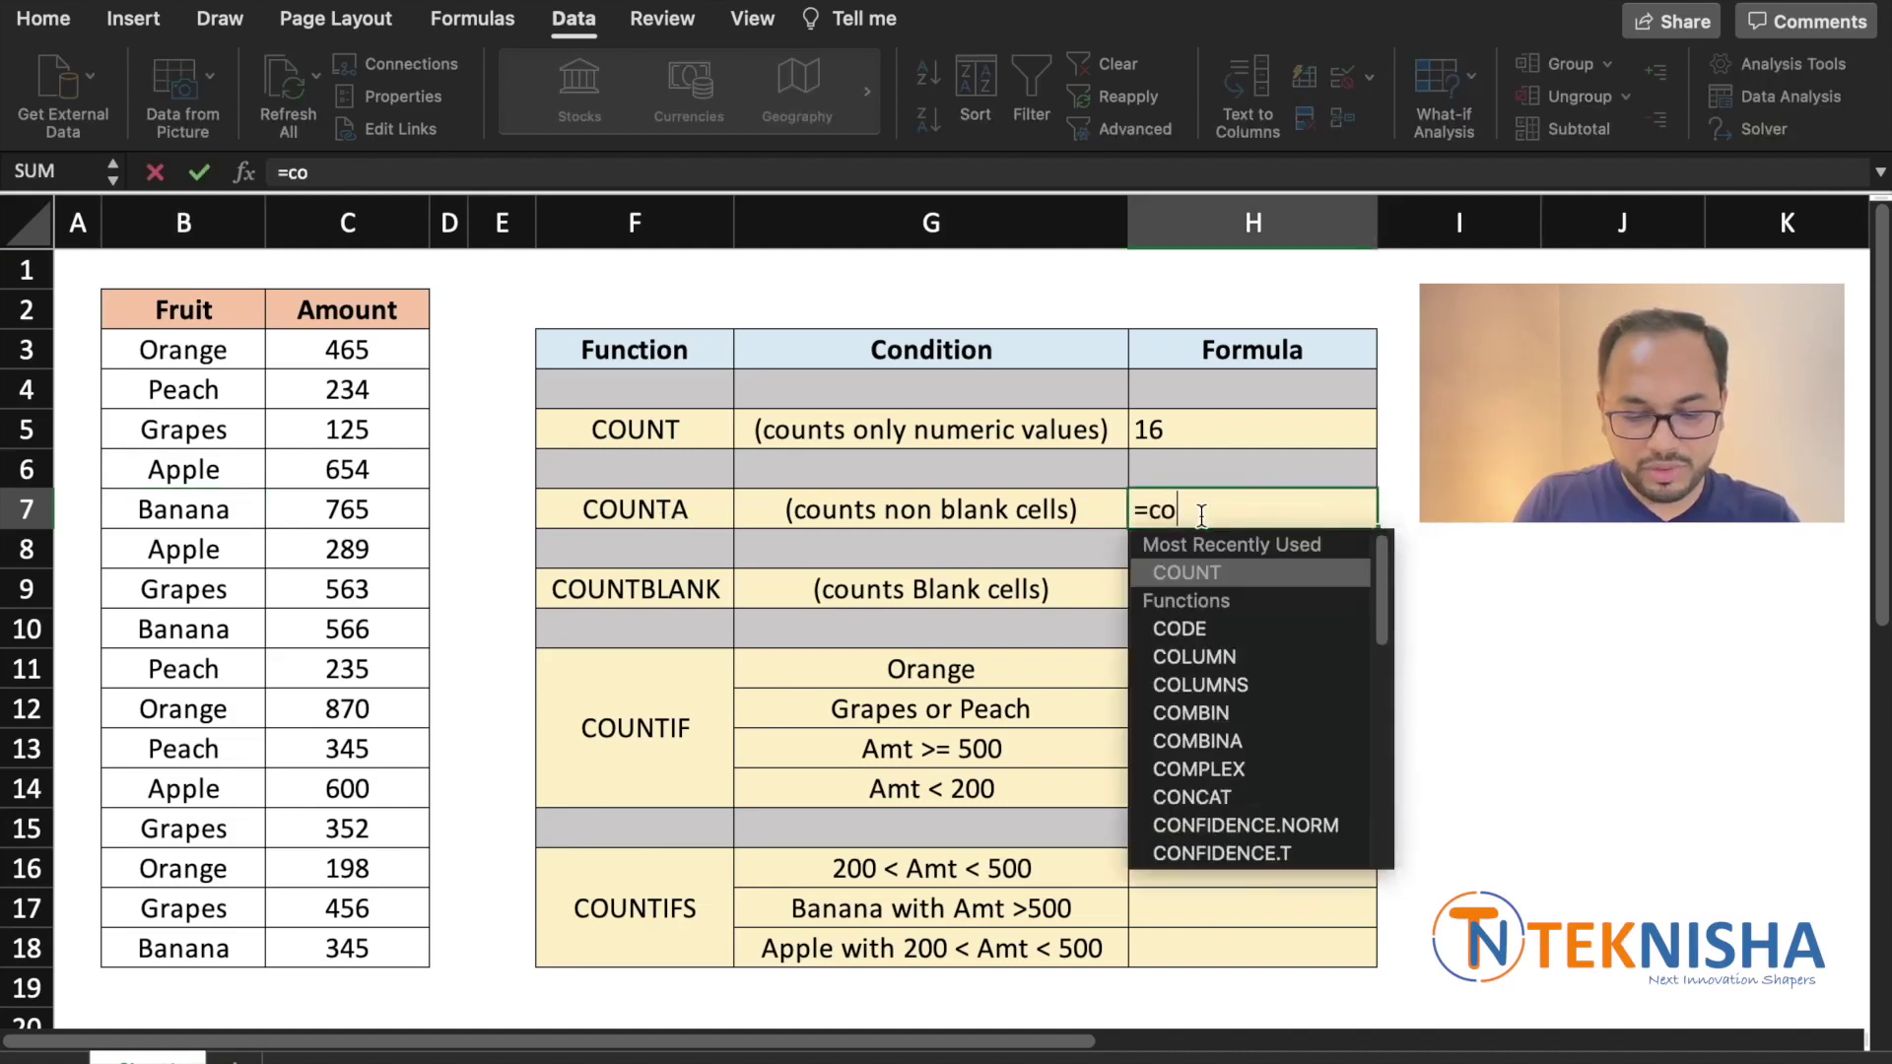
pyautogui.write('unta')
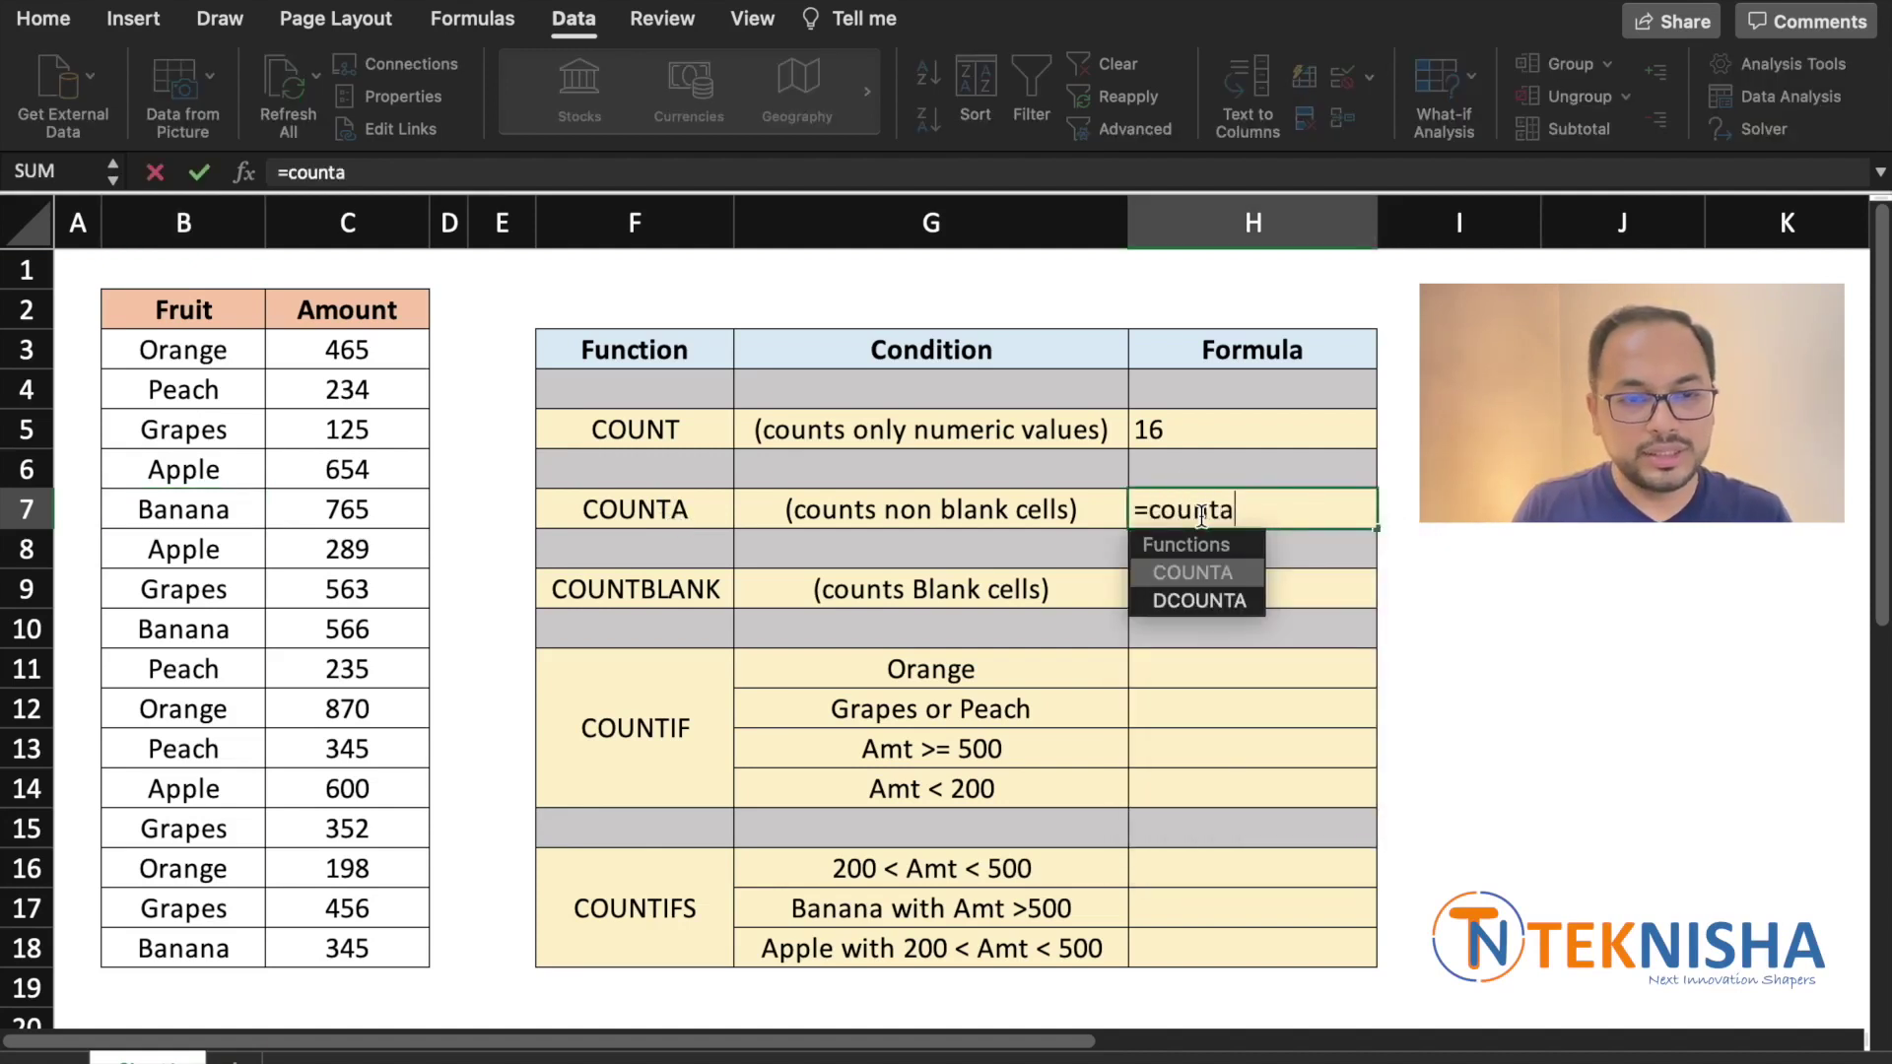
pyautogui.write('(')
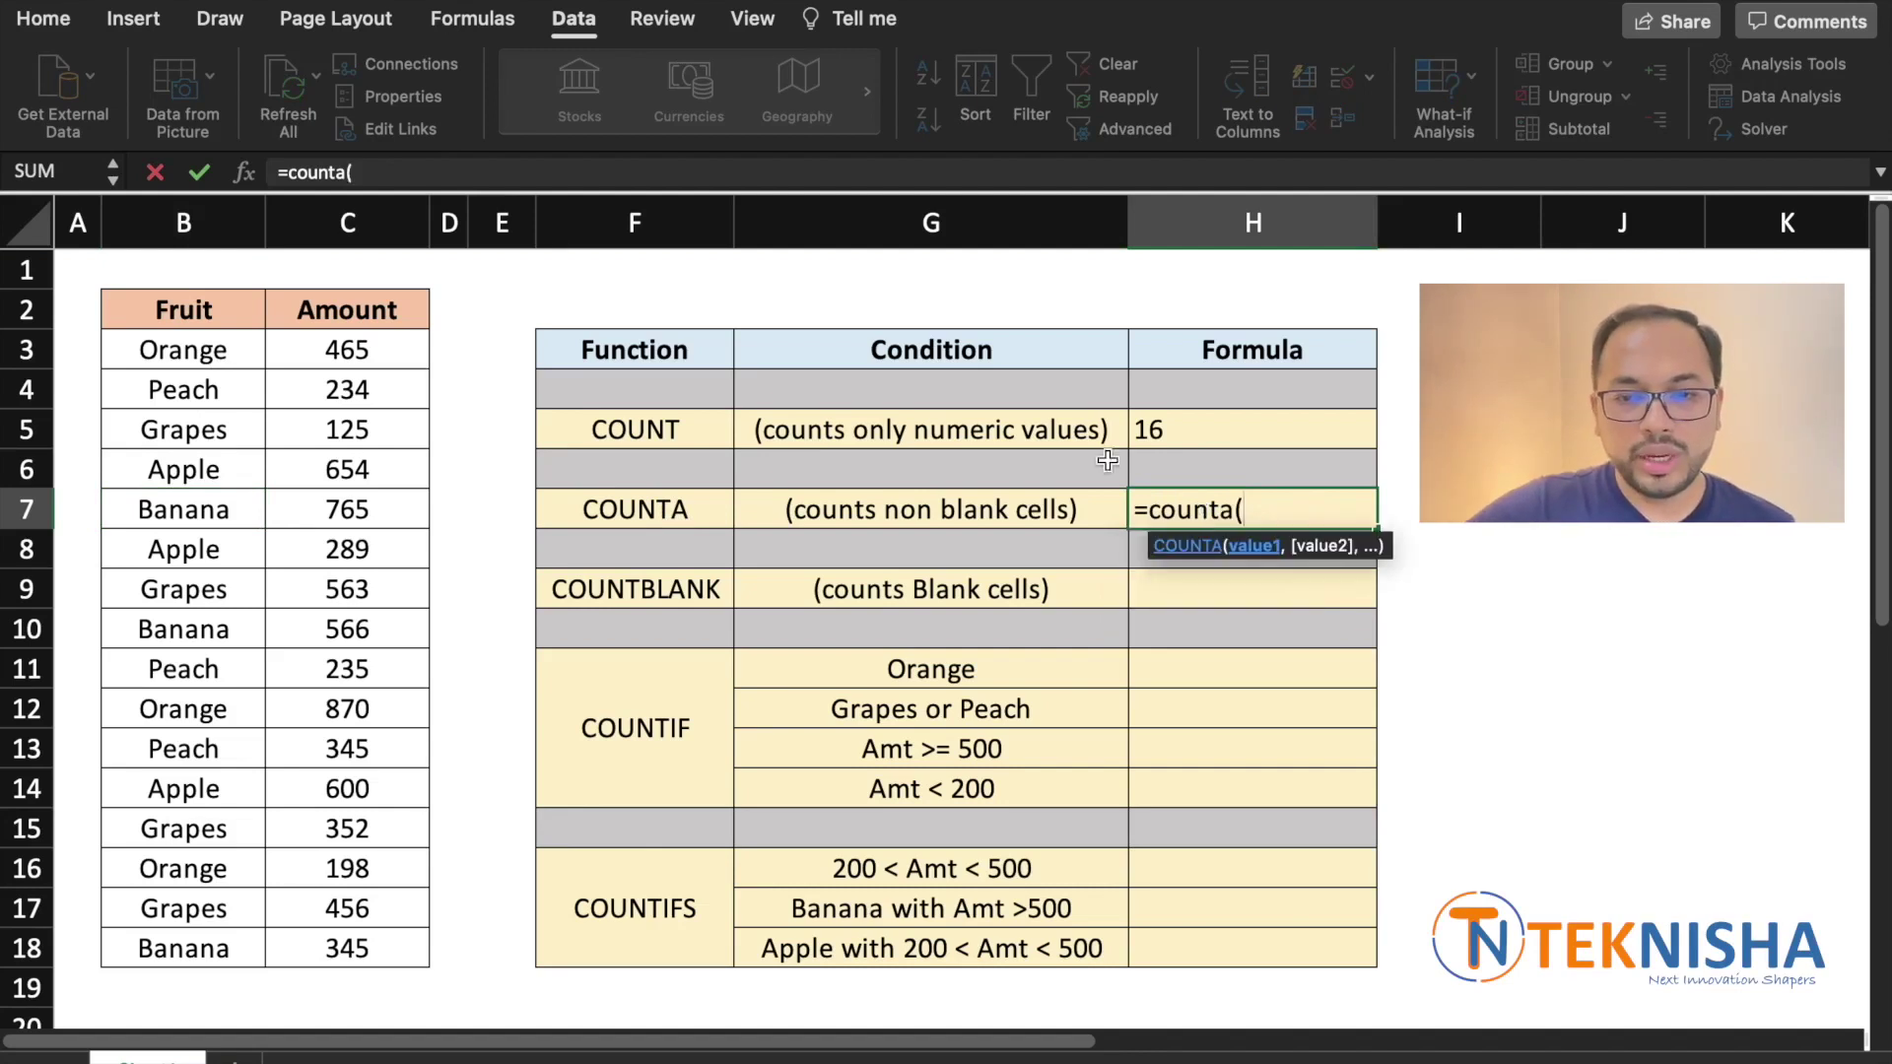
pyautogui.moveTo(258, 340); pyautogui.dragTo(364, 958)
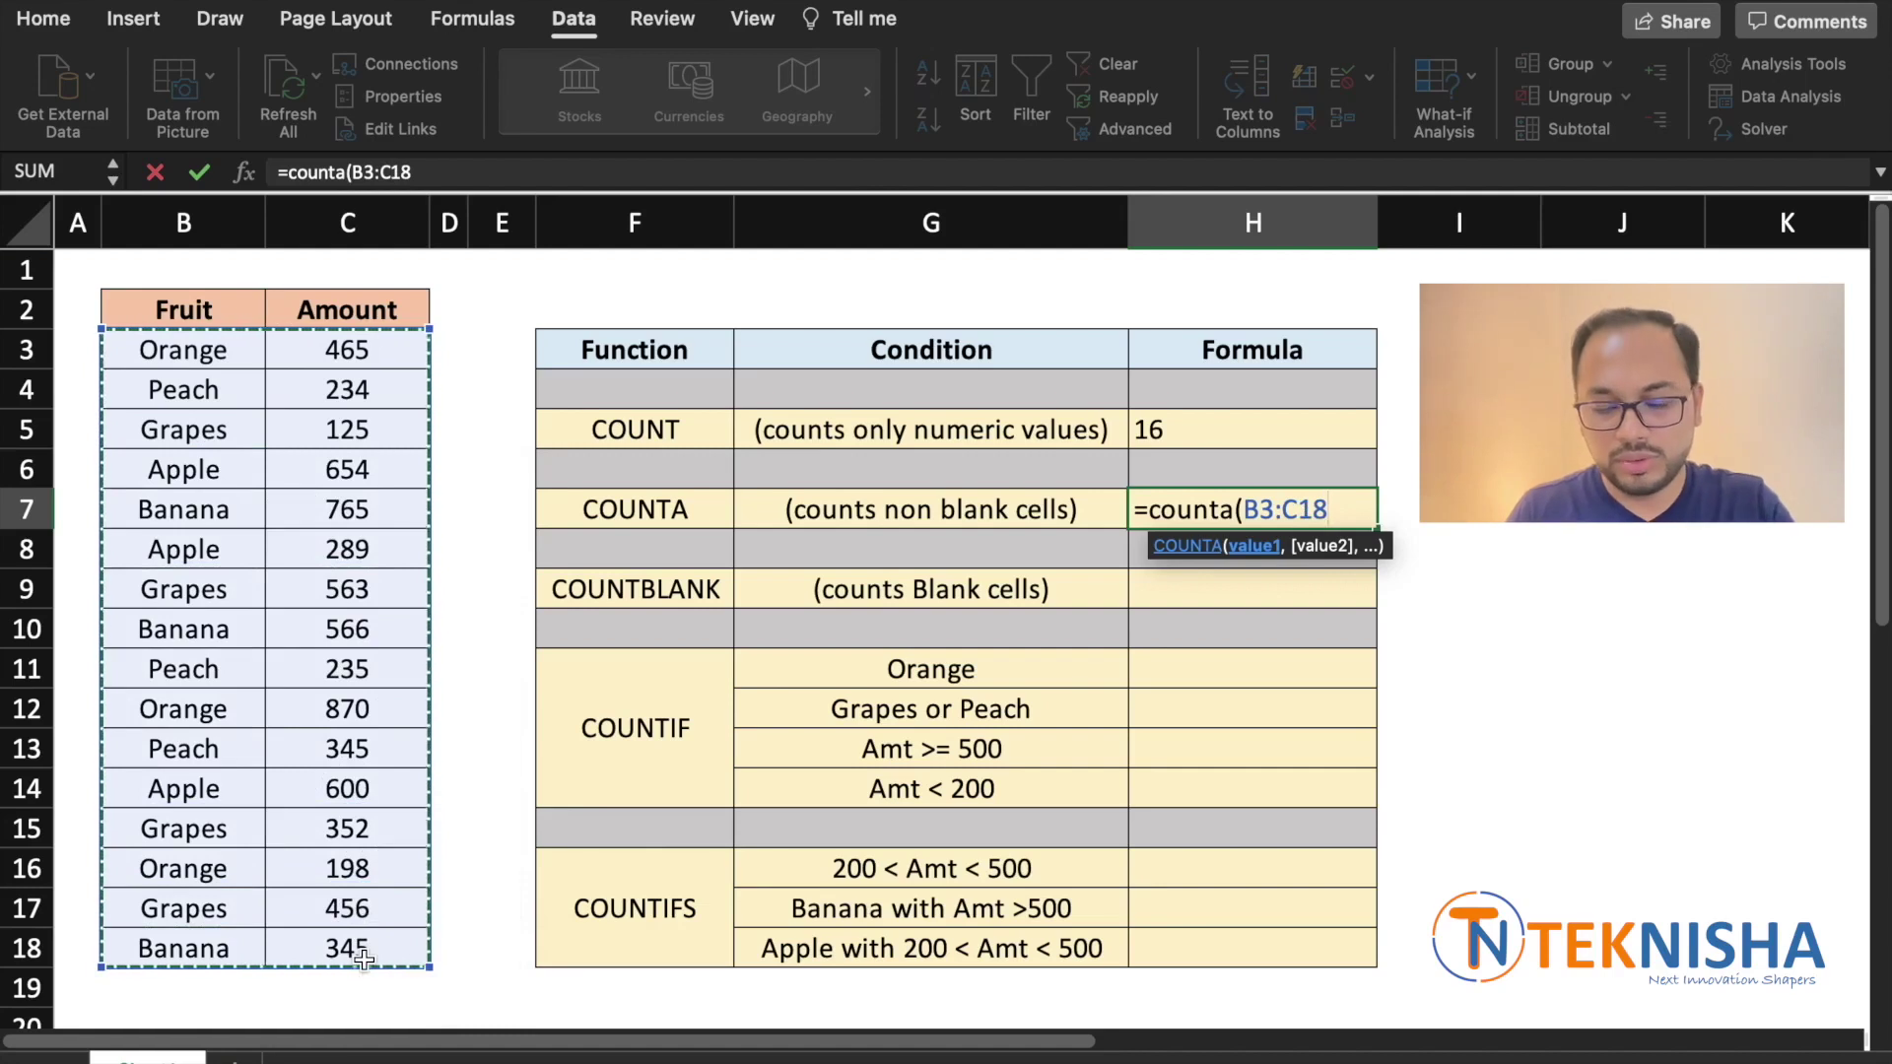
pyautogui.write(')')
pyautogui.press('Return')
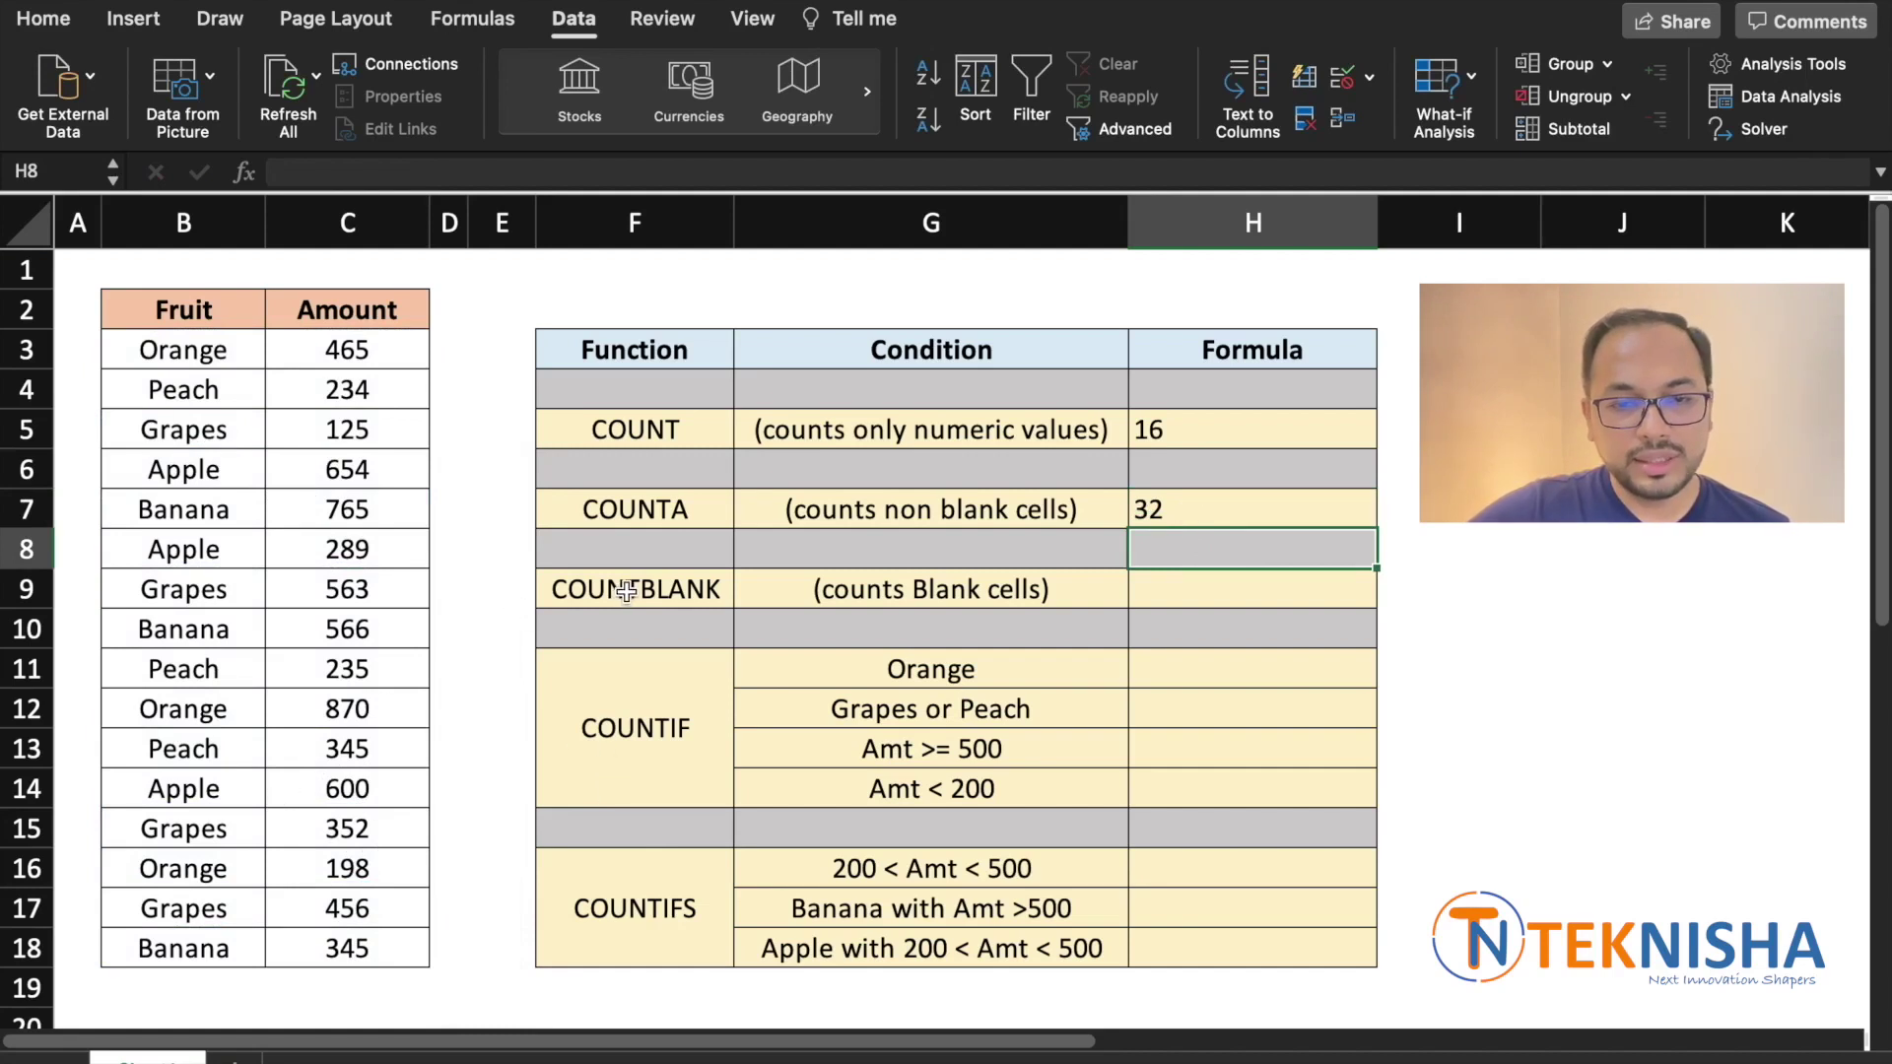
pyautogui.click(213, 559)
pyautogui.press('Delete')
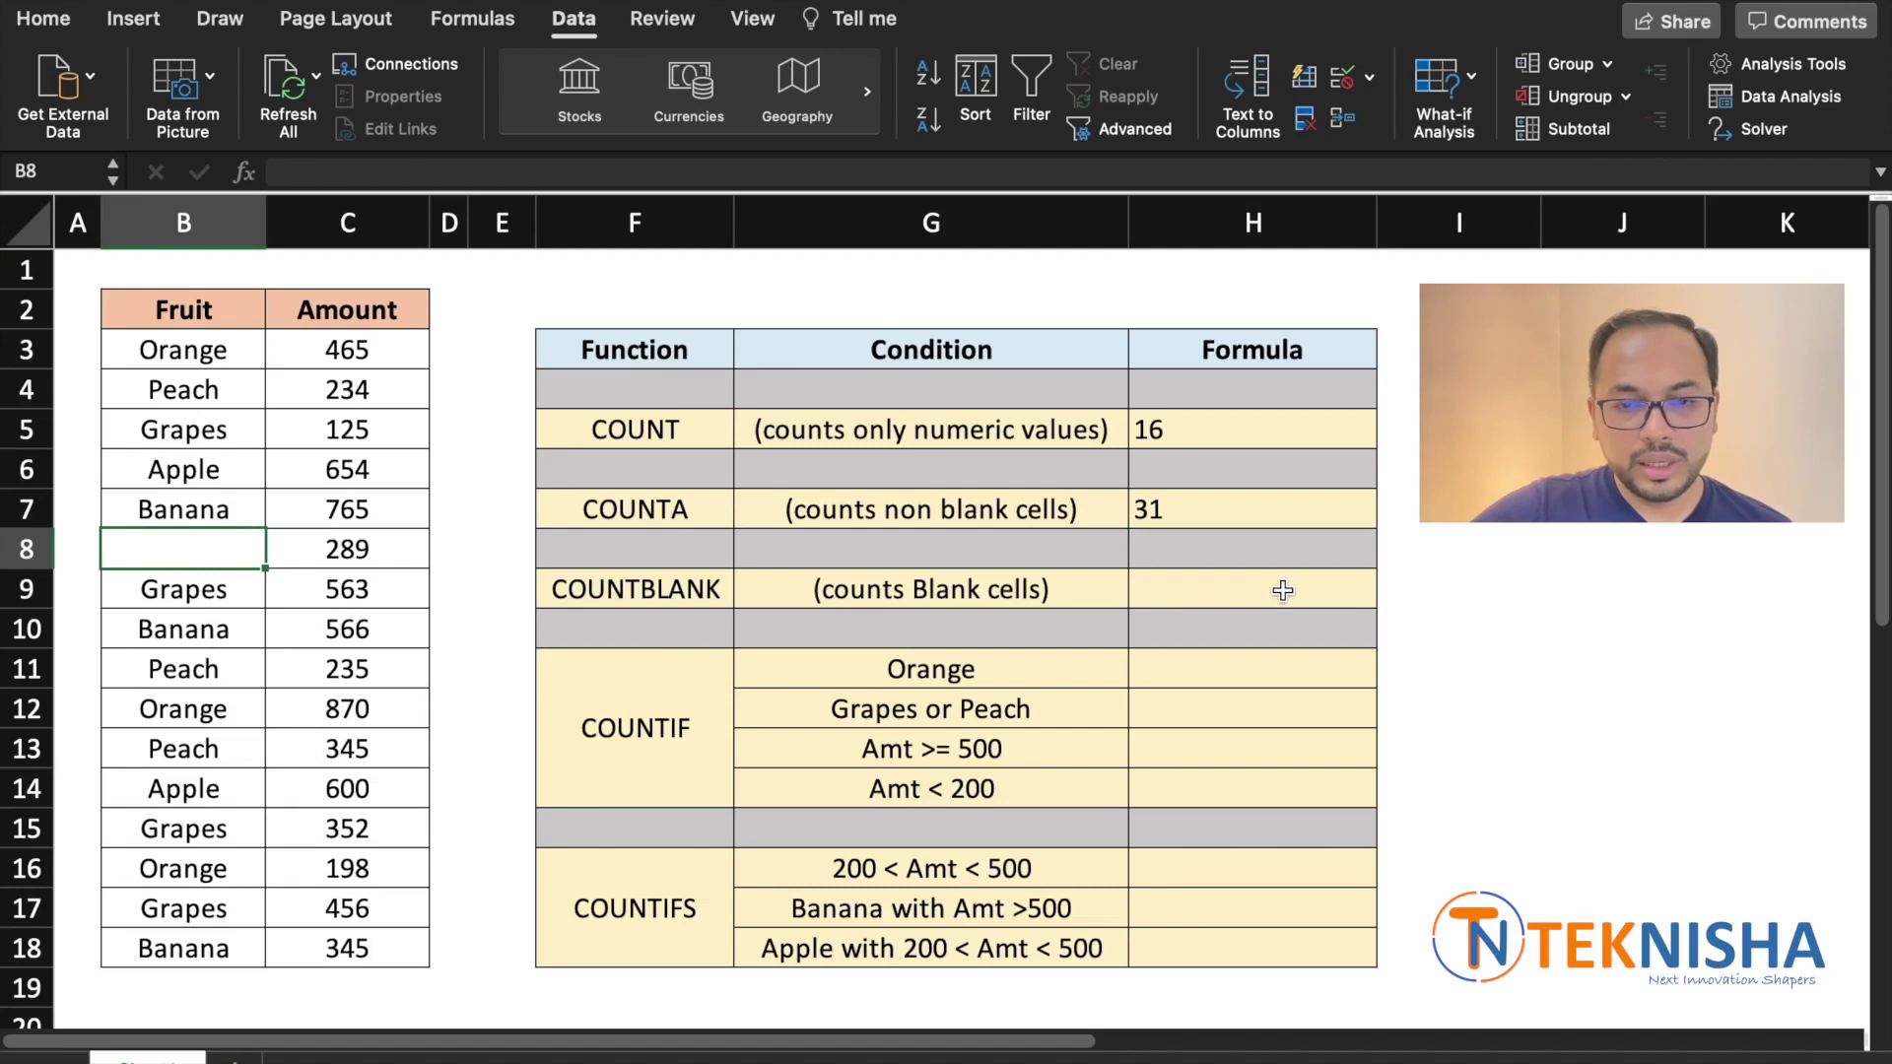
# Step: Enter =COUNTBLANK(B3:C18) in H9 to count the table's empty cells
pyautogui.click(1153, 592)
pyautogui.write('=')
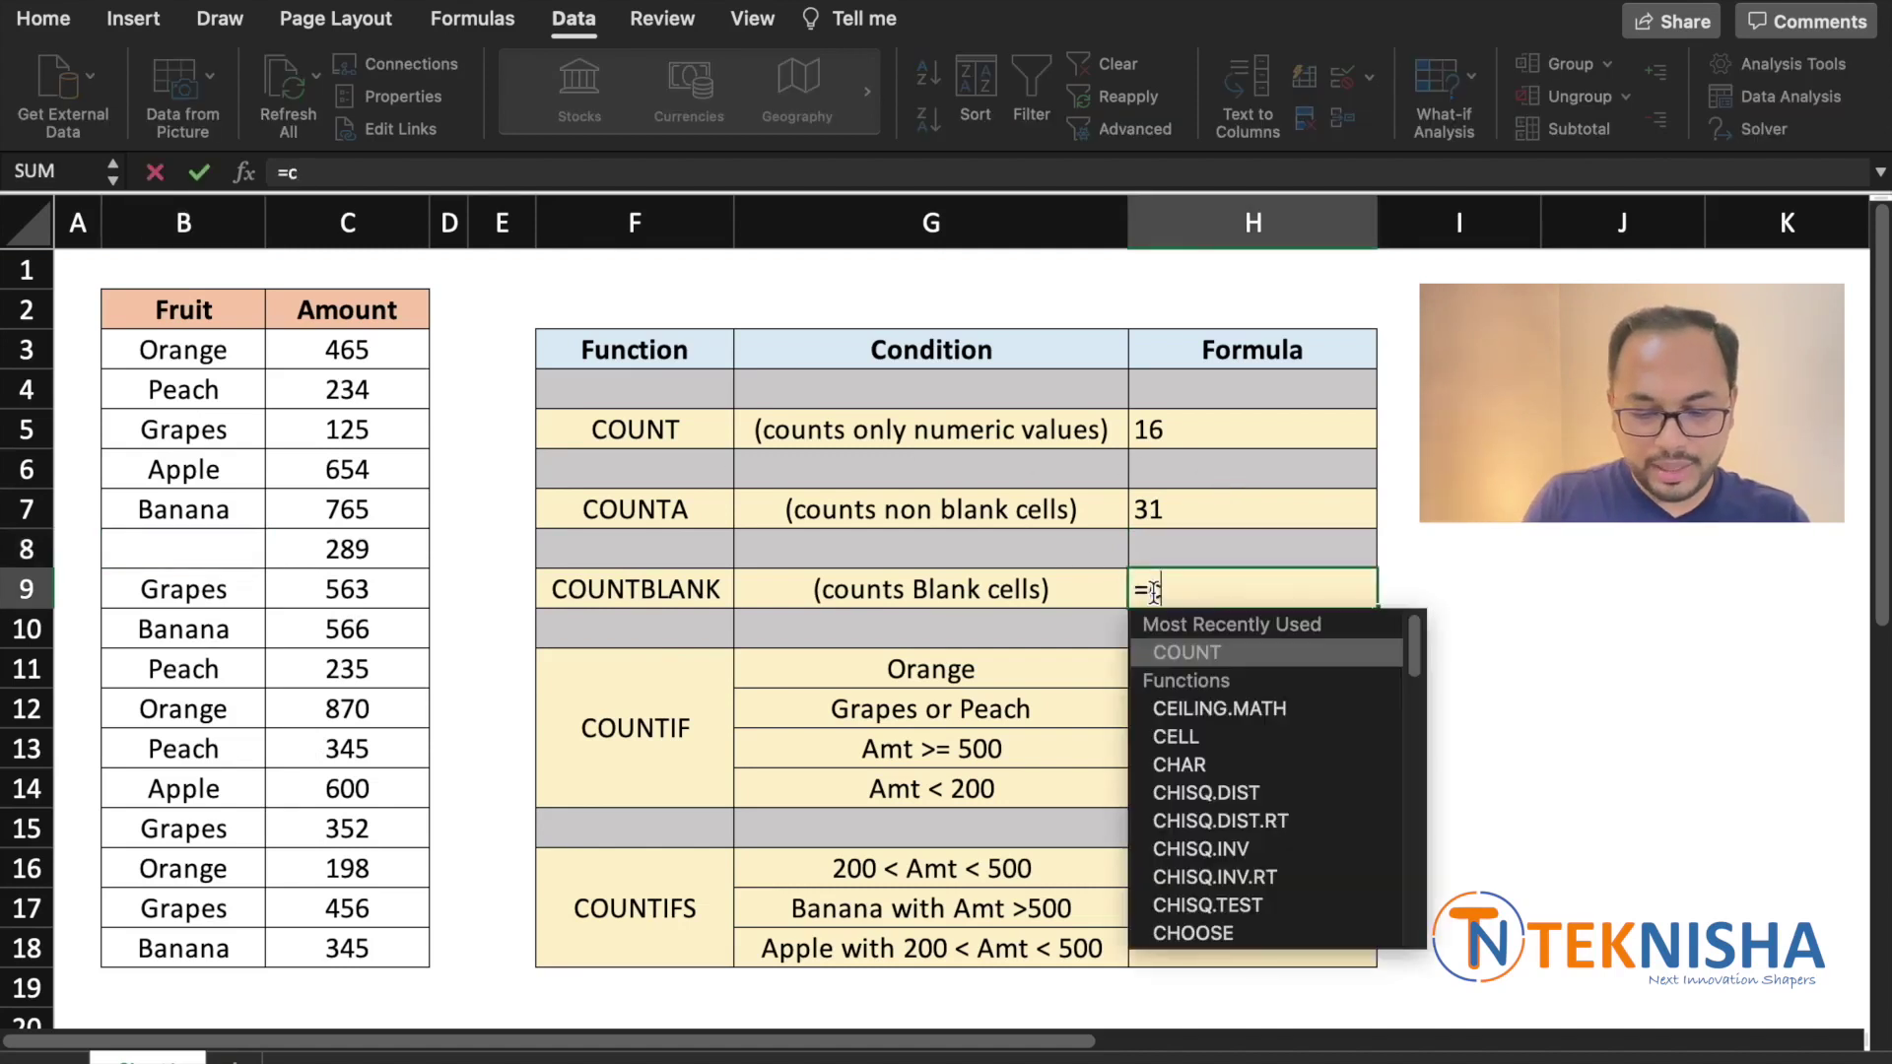
pyautogui.write('countblank')
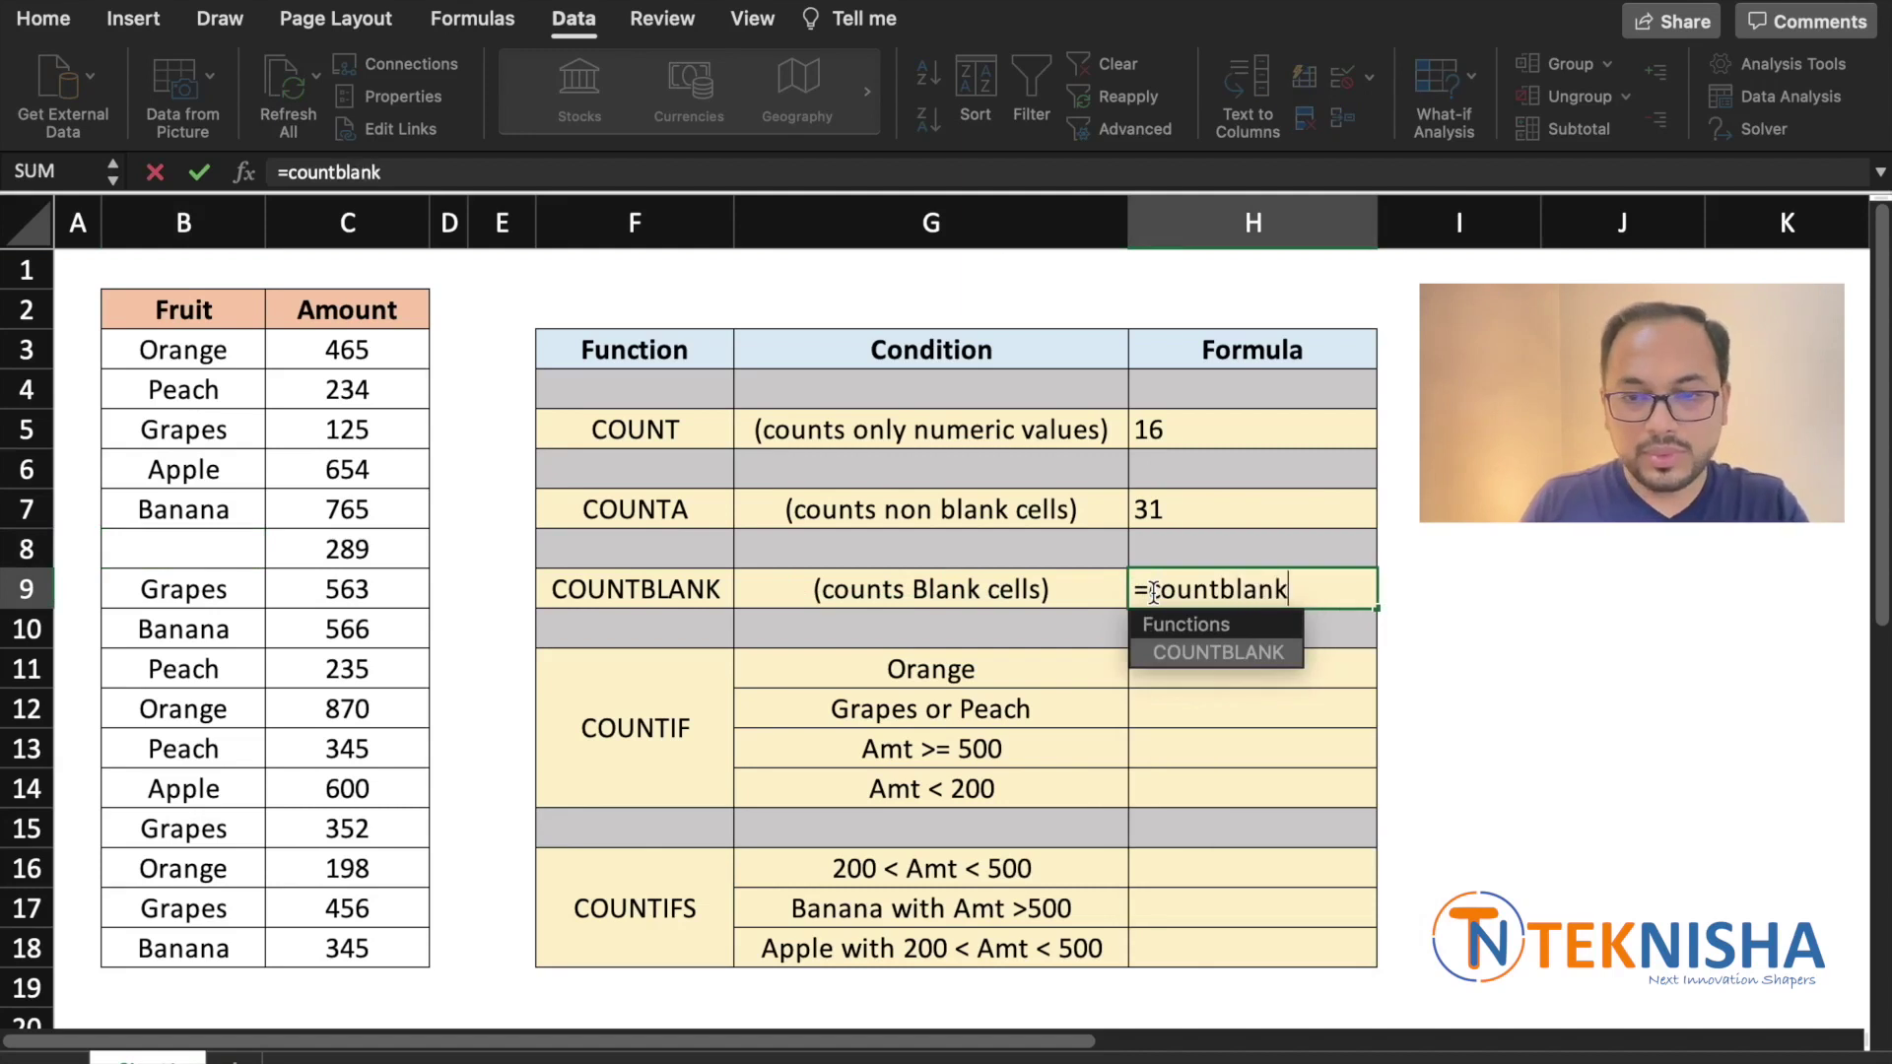
pyautogui.write('(')
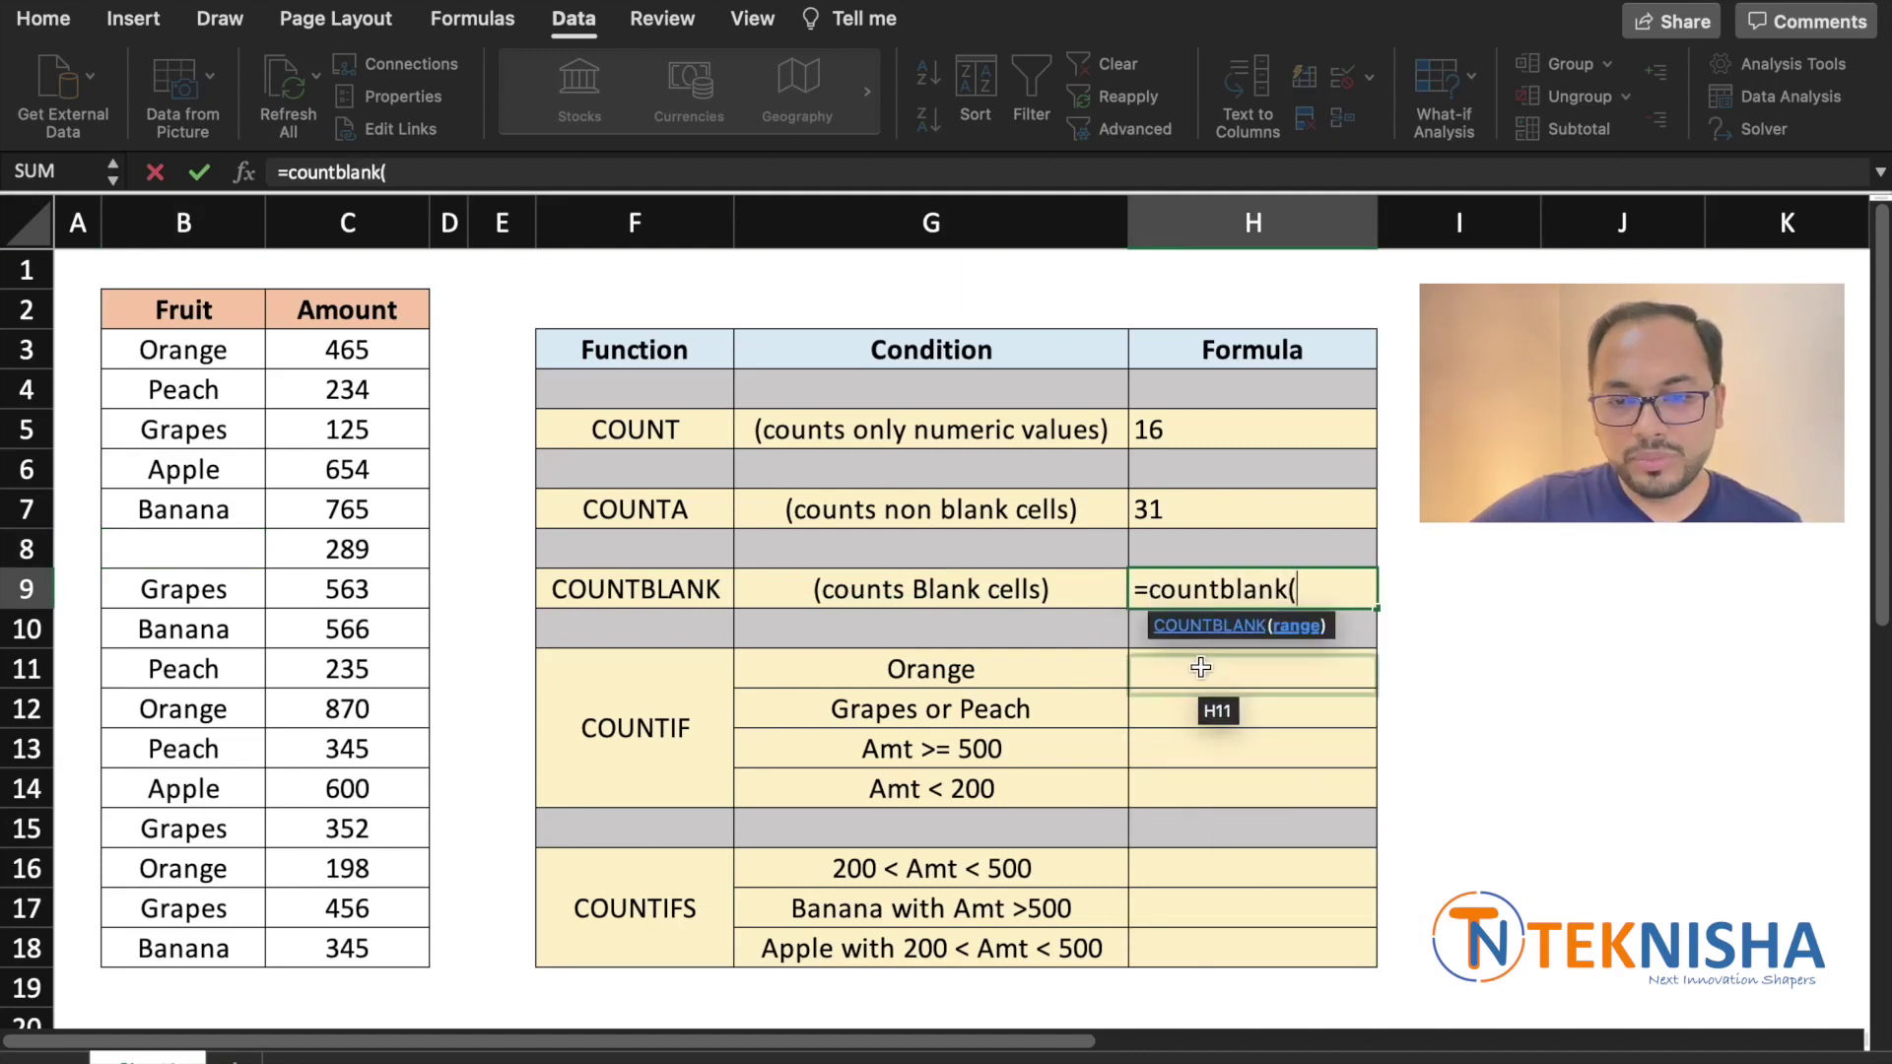
pyautogui.moveTo(185, 355); pyautogui.dragTo(313, 951)
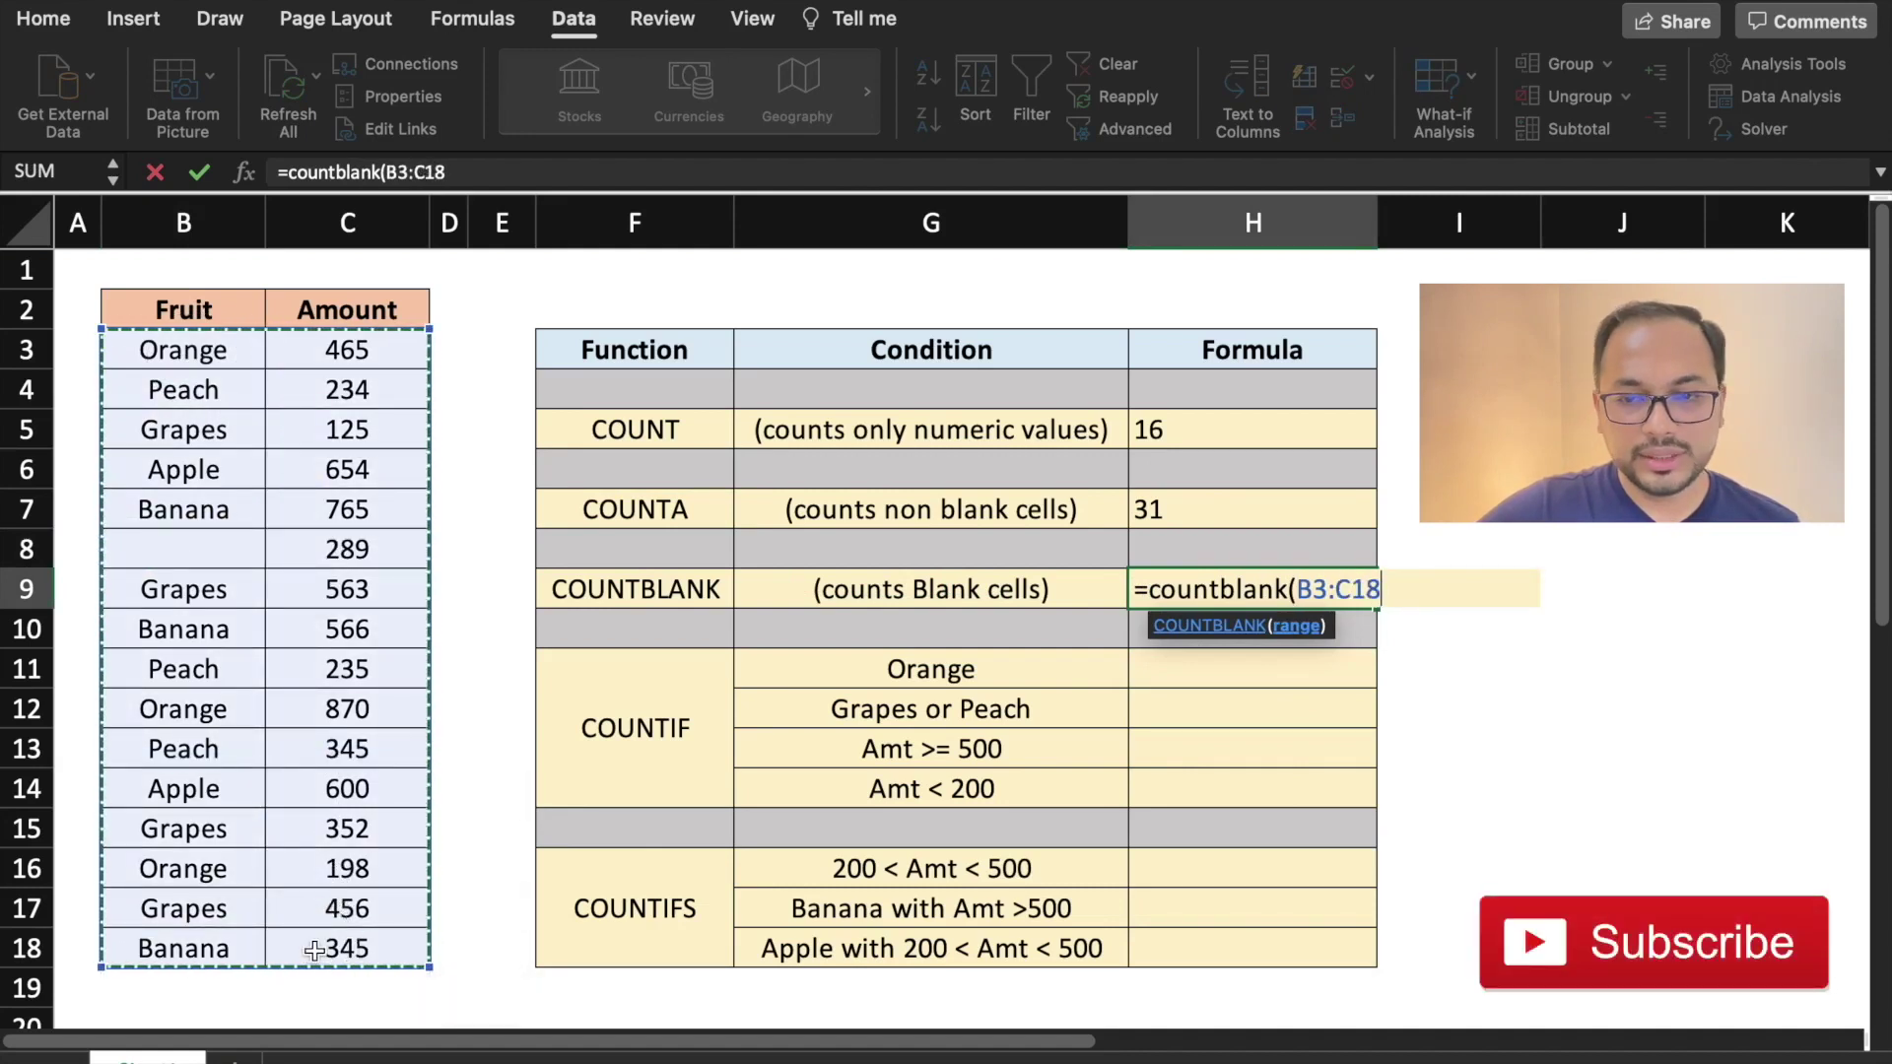
pyautogui.press('Return')
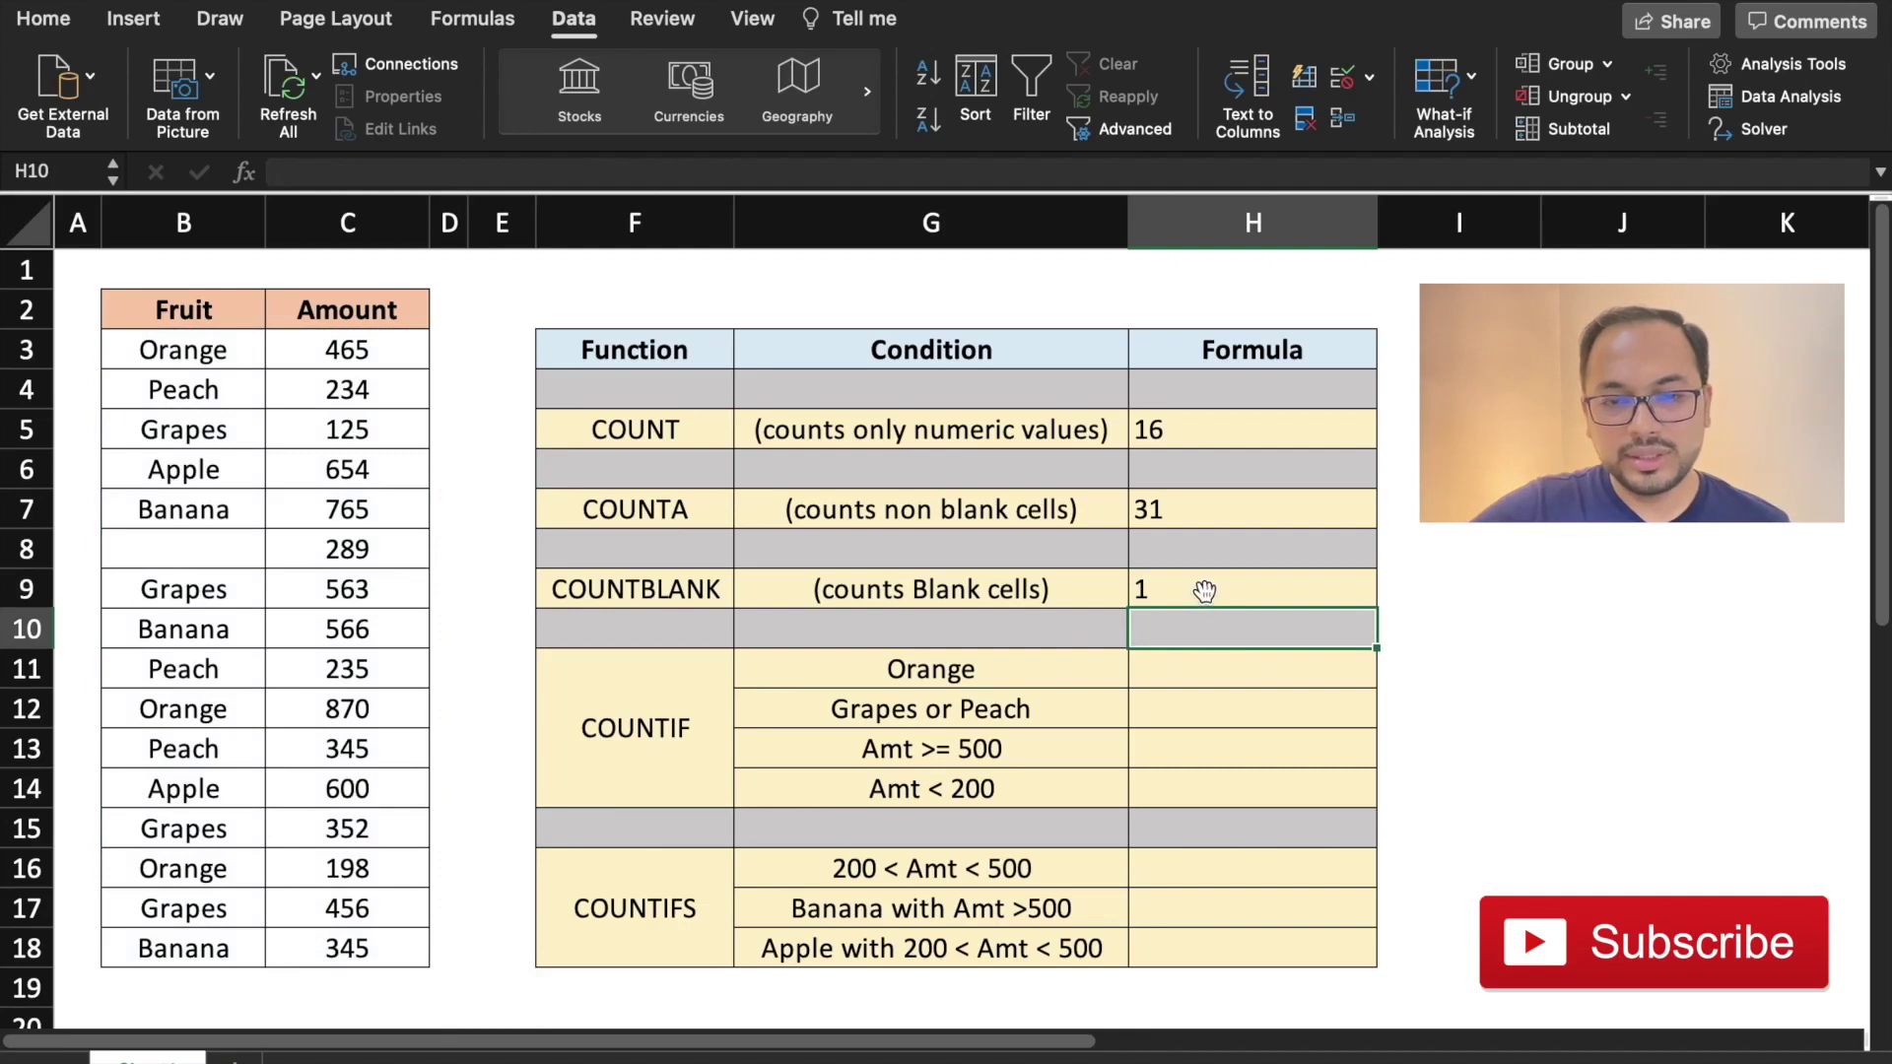
# Step: Type Apple back into B8 so the blank count returns to 0
pyautogui.click(156, 554)
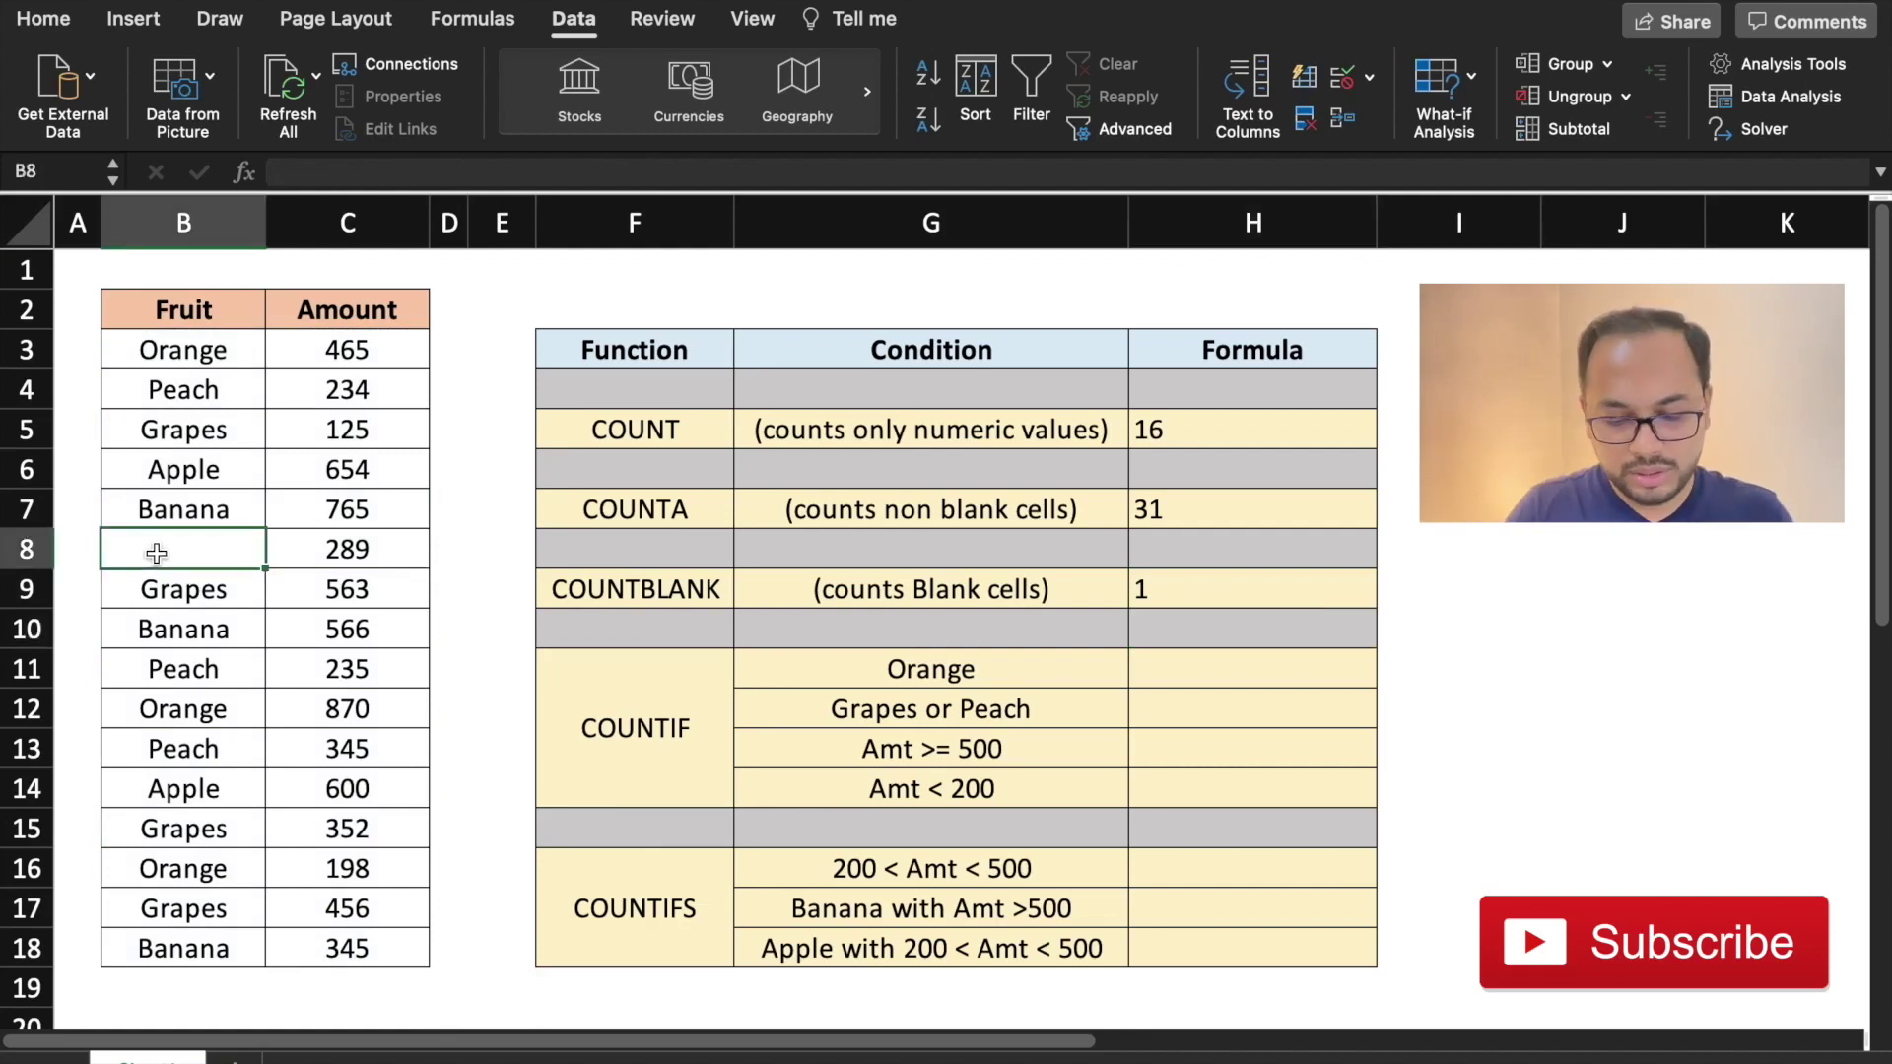
pyautogui.write('Apple')
pyautogui.press('Return')
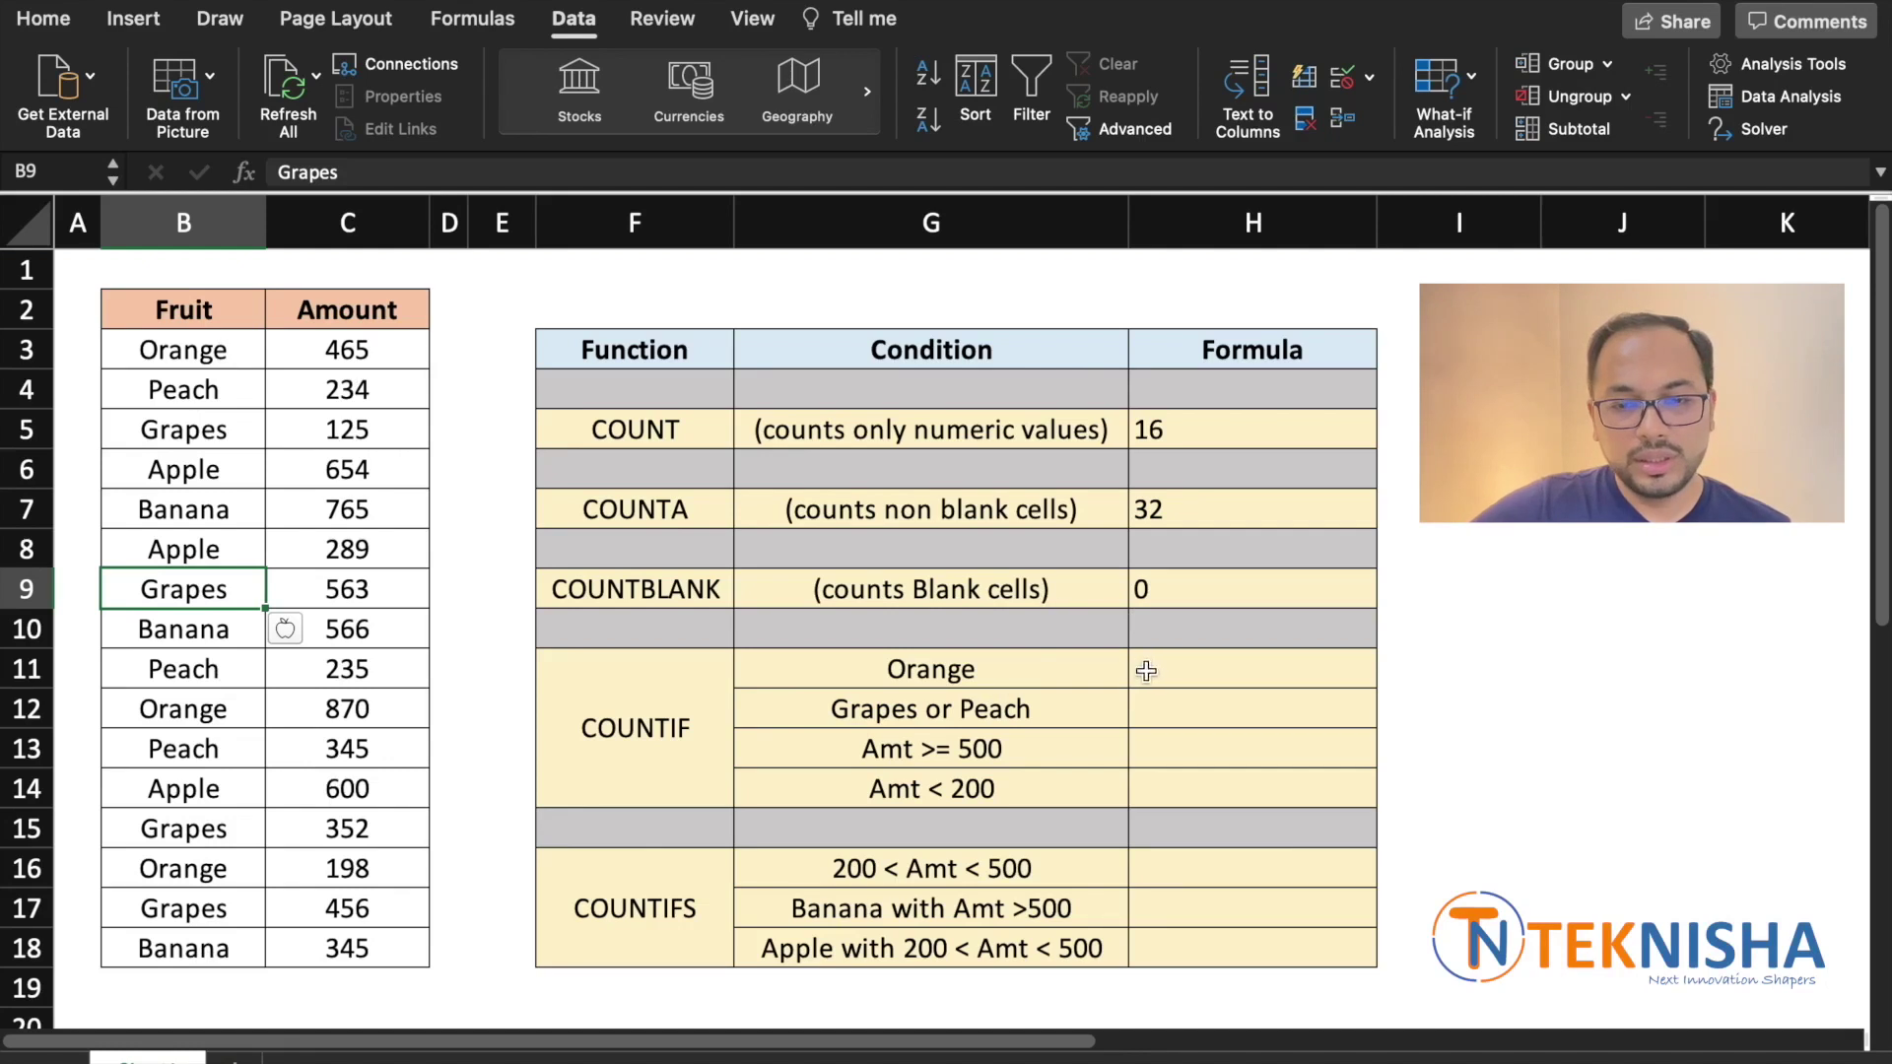
# Step: Enter =COUNTIF(B3:B18,G11) in H11 to count fruits matching the G11 condition
pyautogui.click(1223, 666)
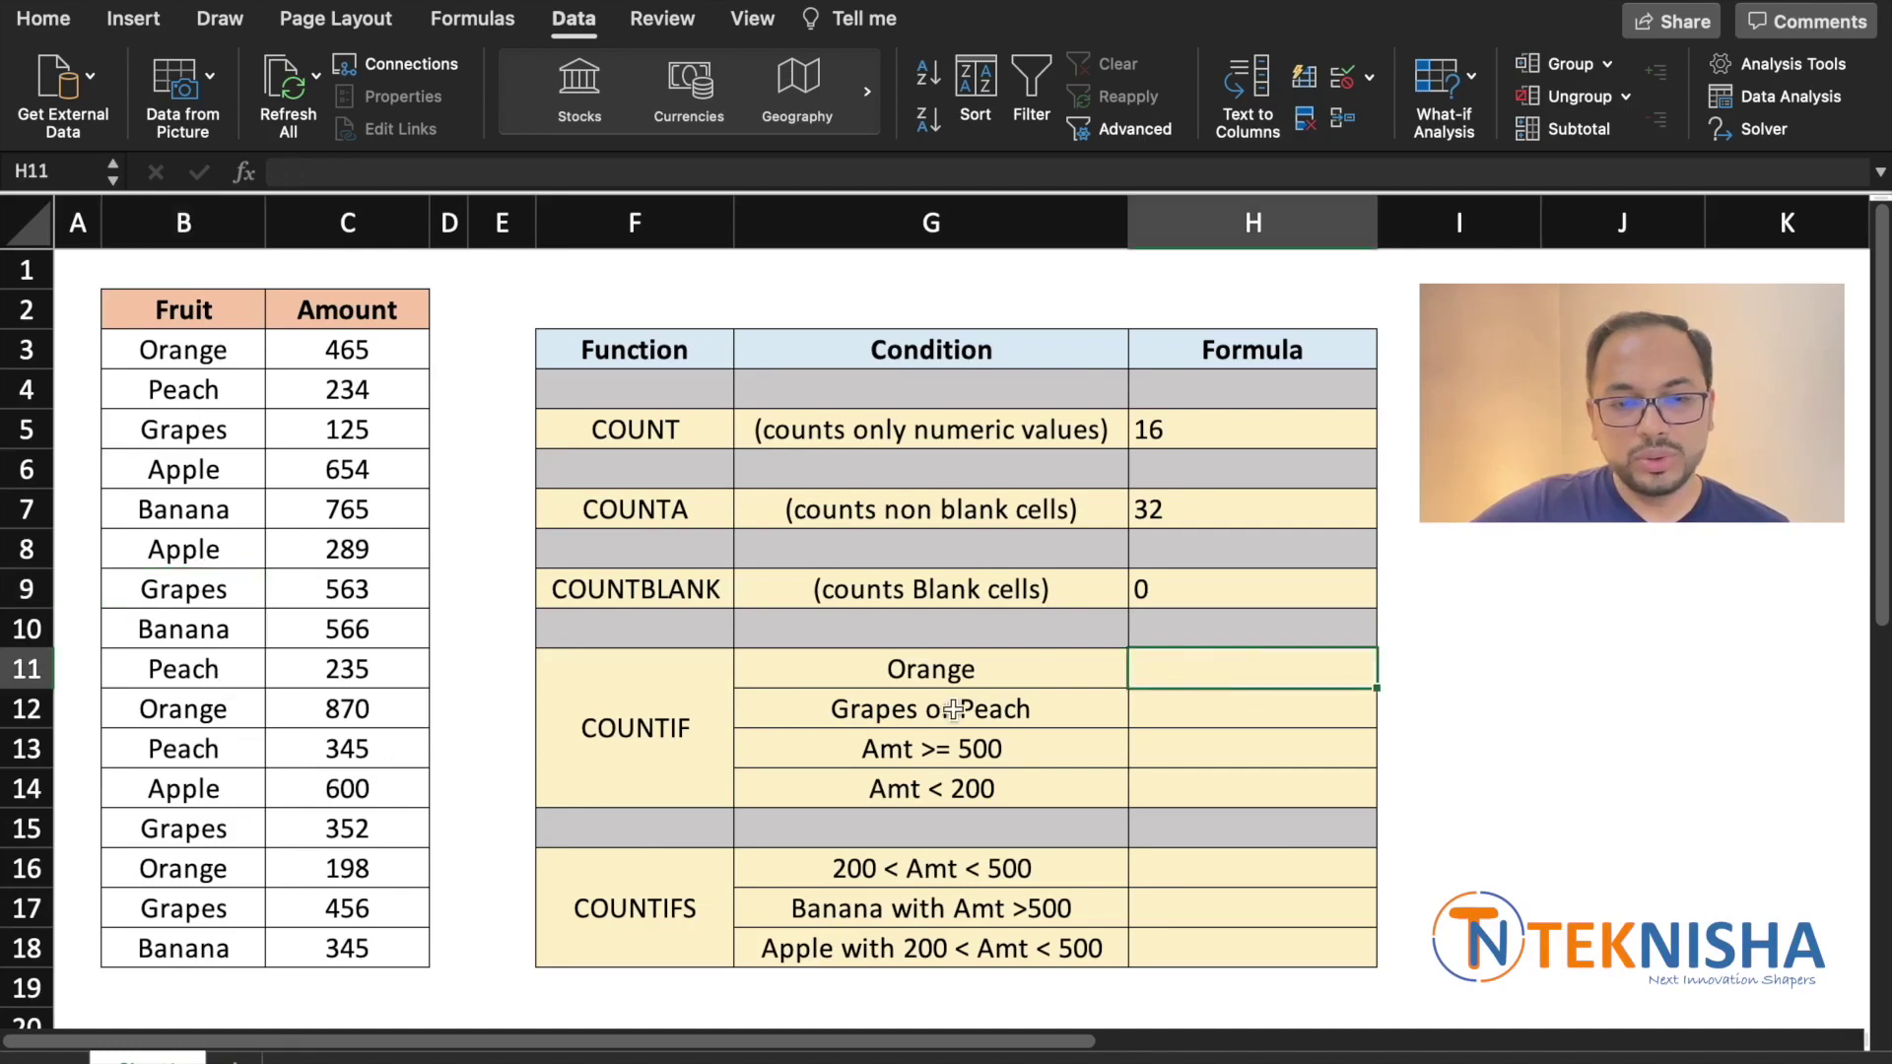
pyautogui.moveTo(739, 670); pyautogui.dragTo(741, 788)
pyautogui.click(719, 710)
pyautogui.moveTo(1025, 668); pyautogui.dragTo(1037, 783)
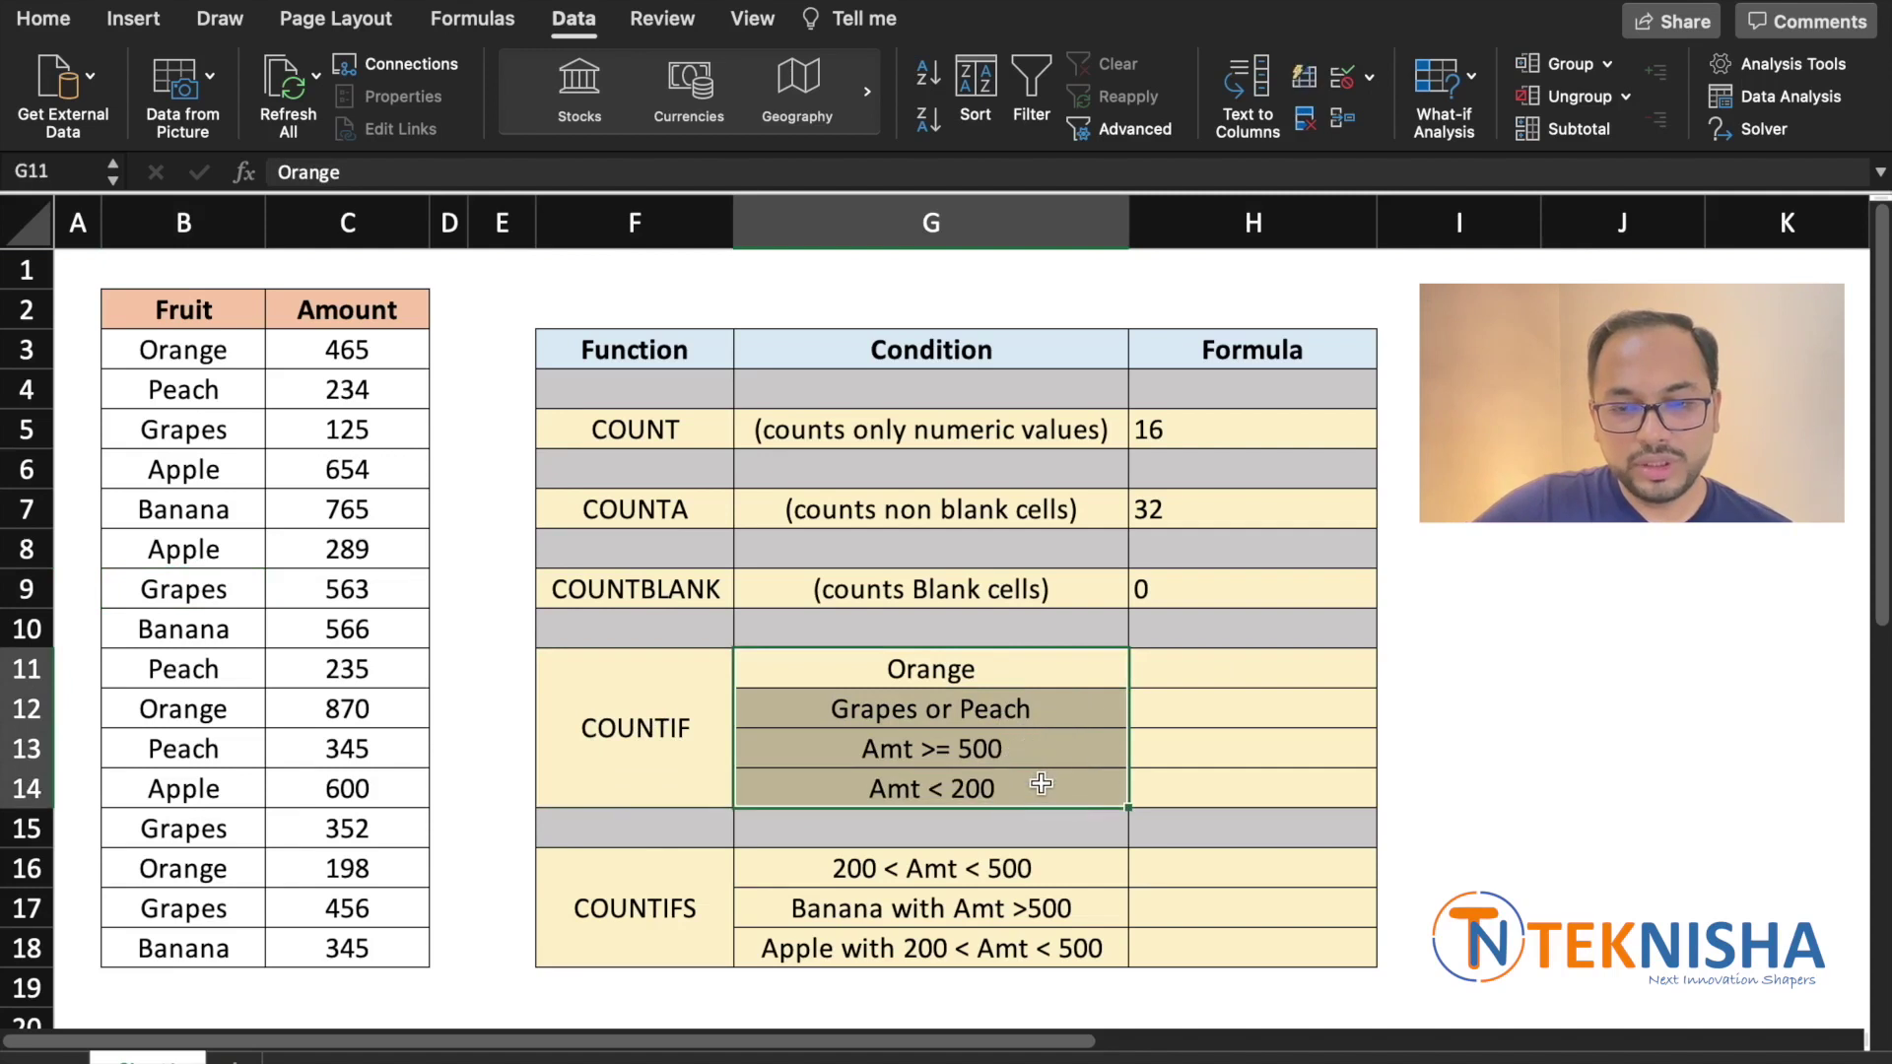
pyautogui.click(1197, 668)
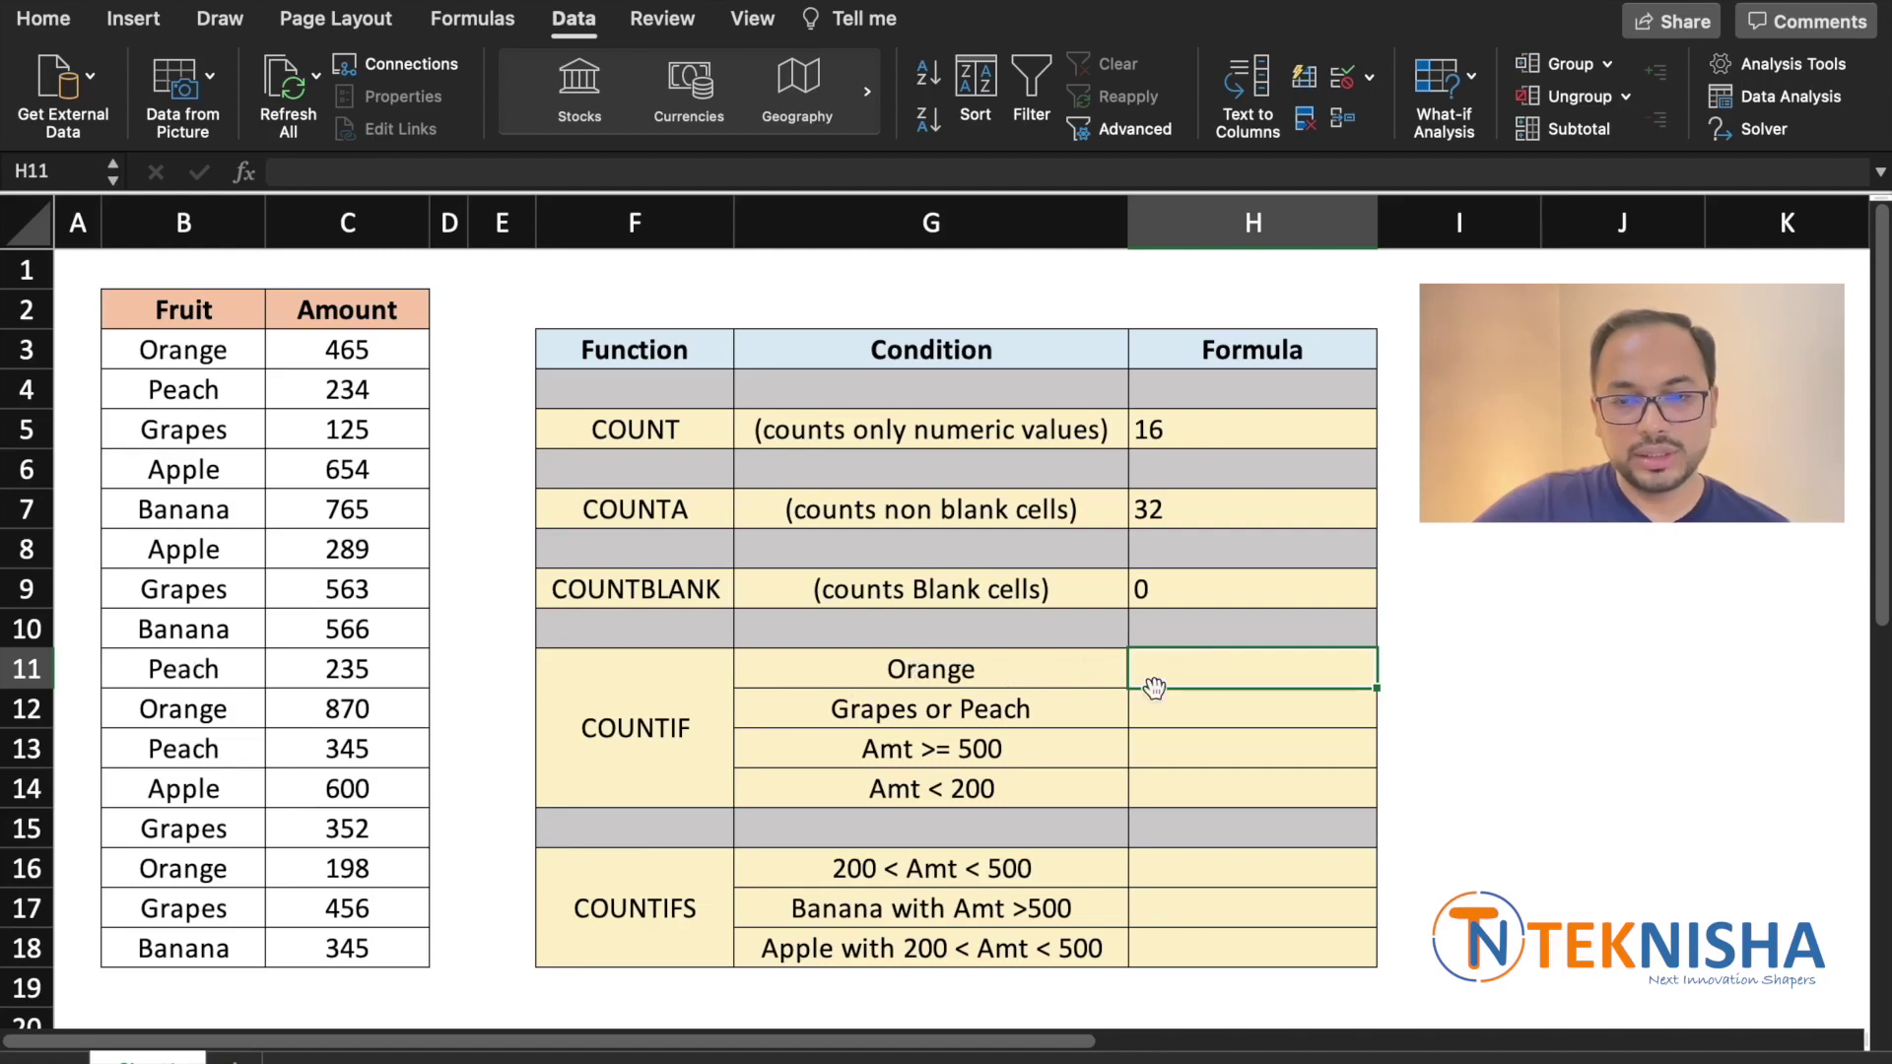
pyautogui.write('=c')
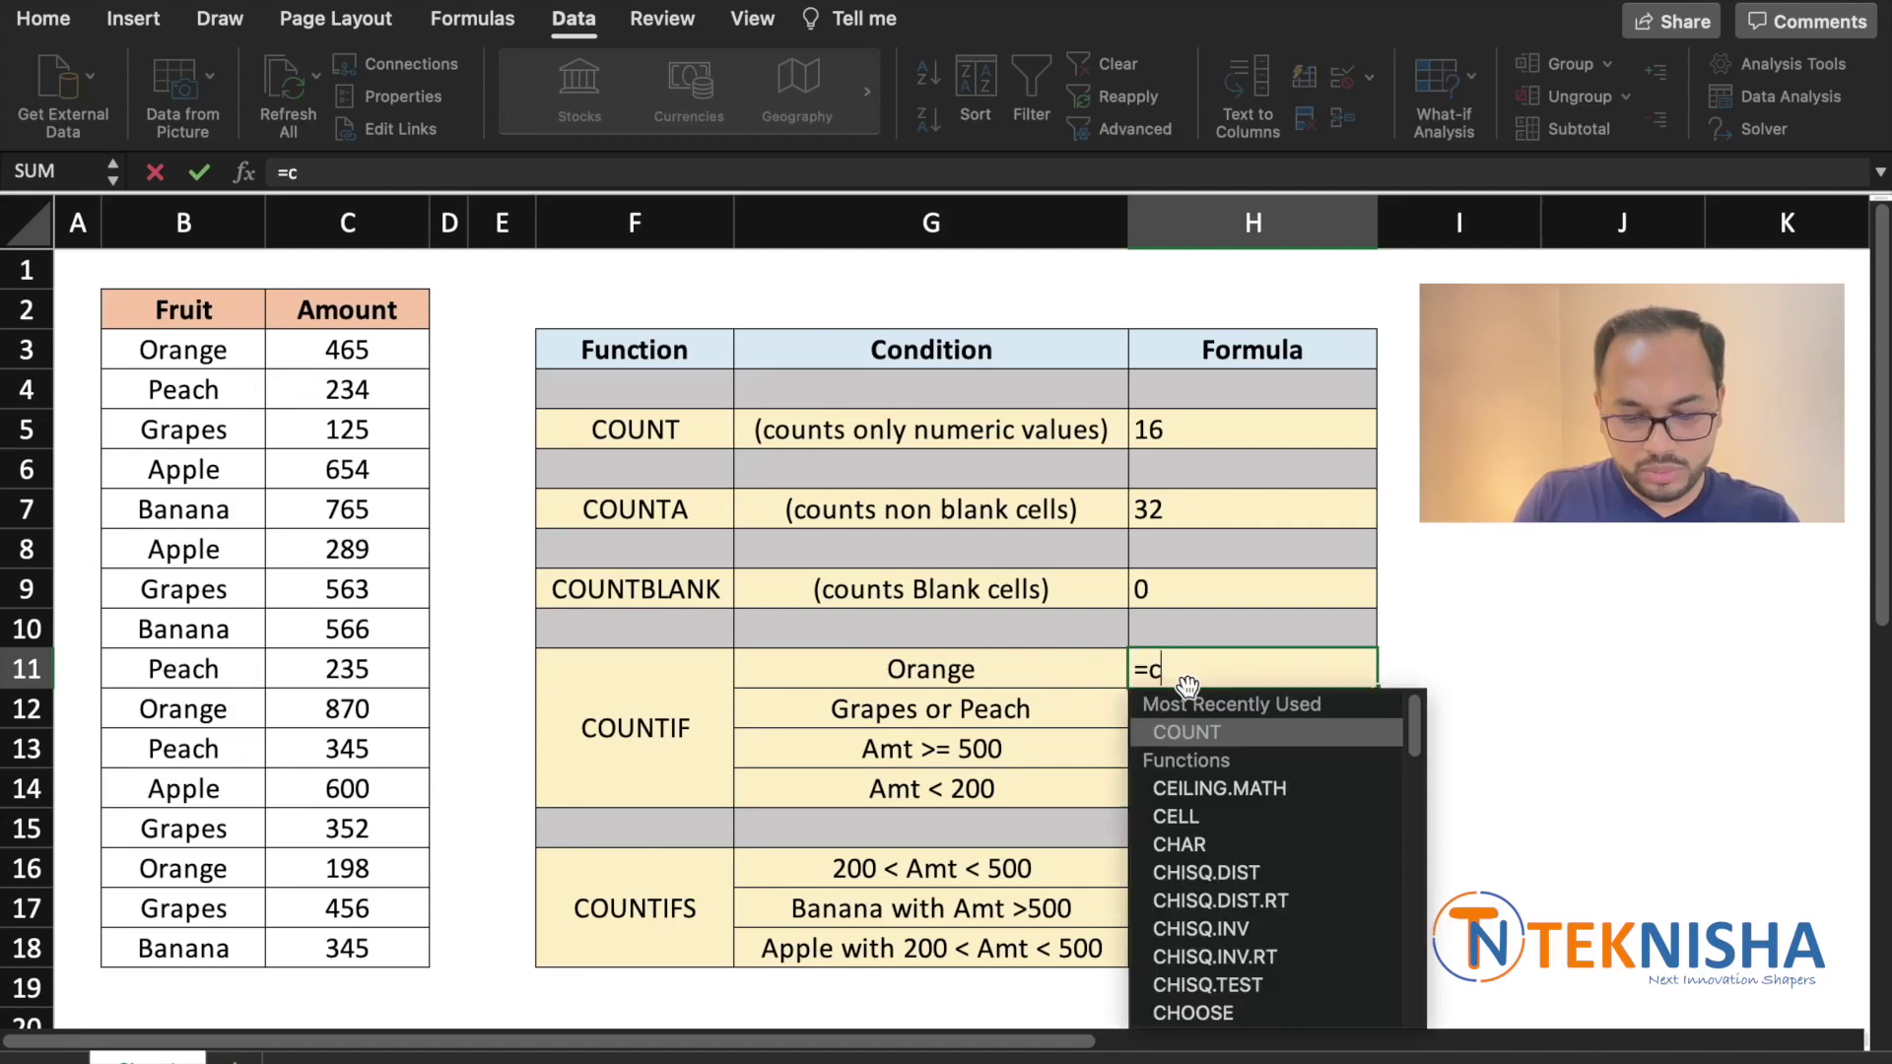
pyautogui.write('ountif(')
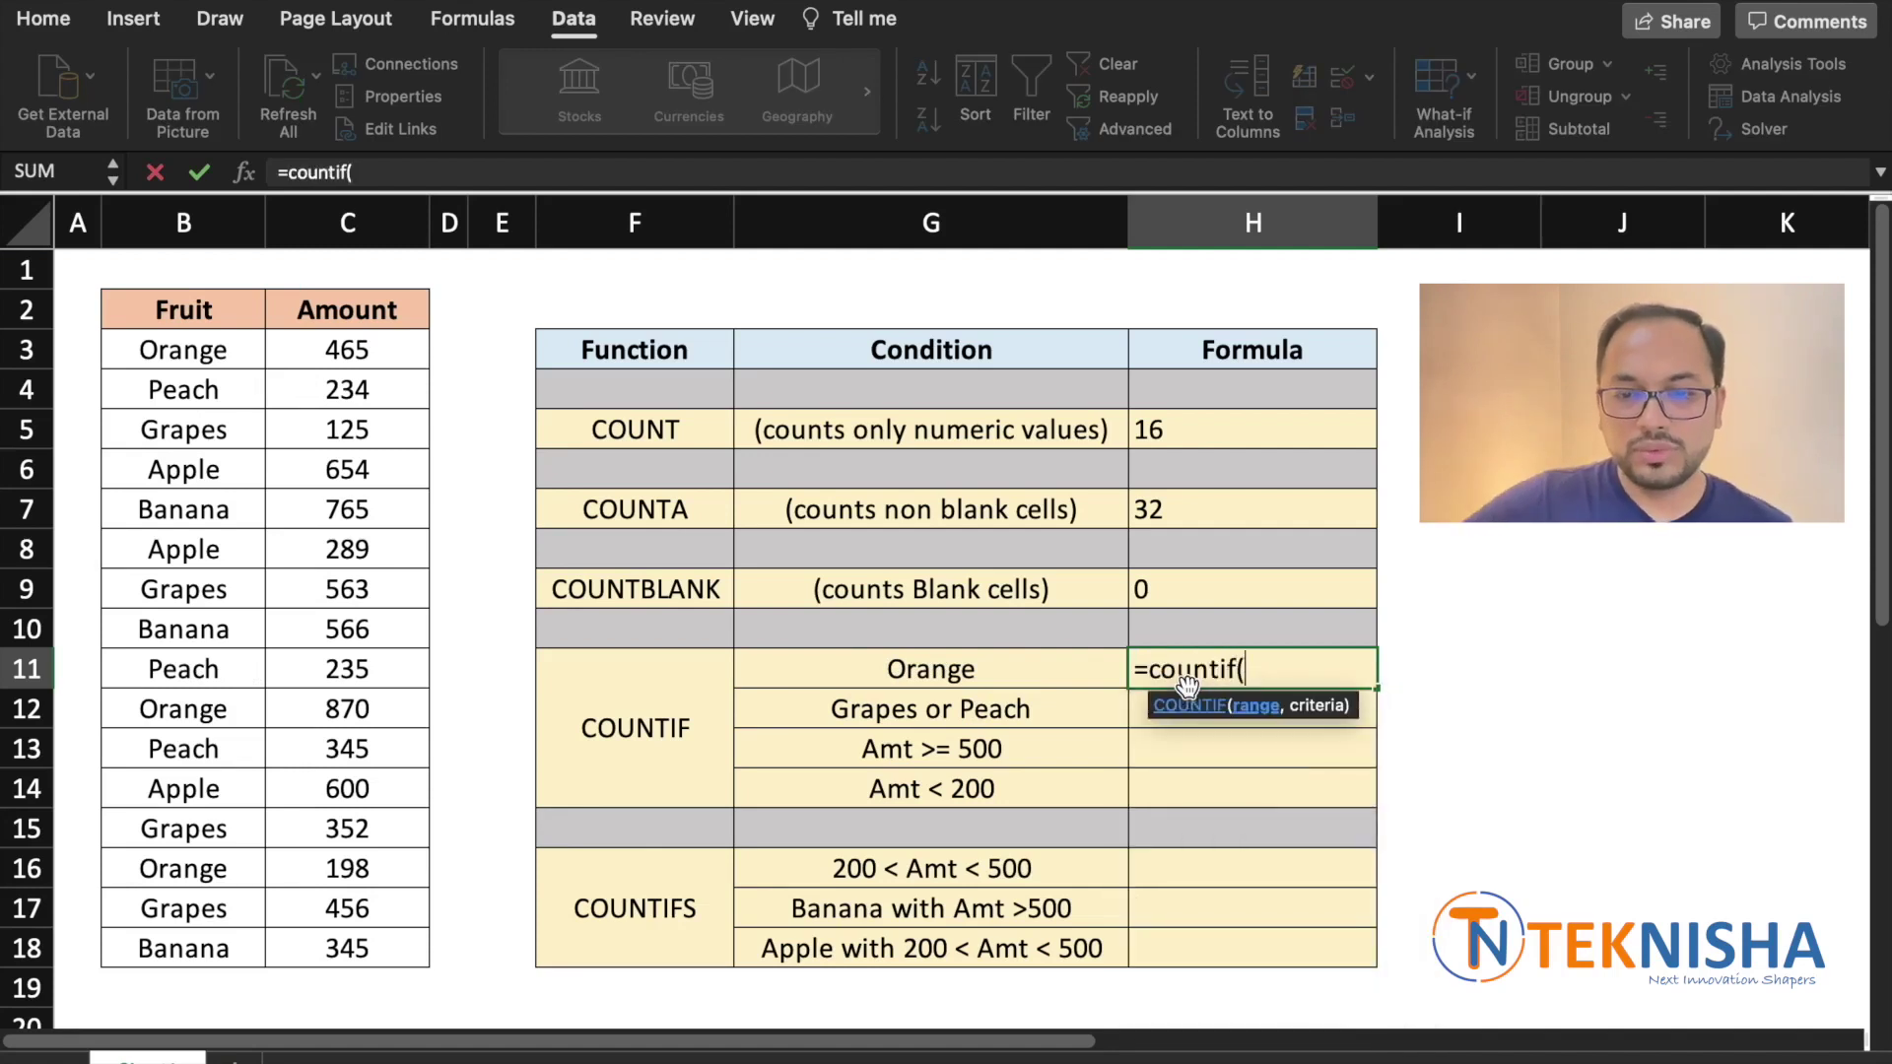
pyautogui.moveTo(184, 350); pyautogui.dragTo(183, 949)
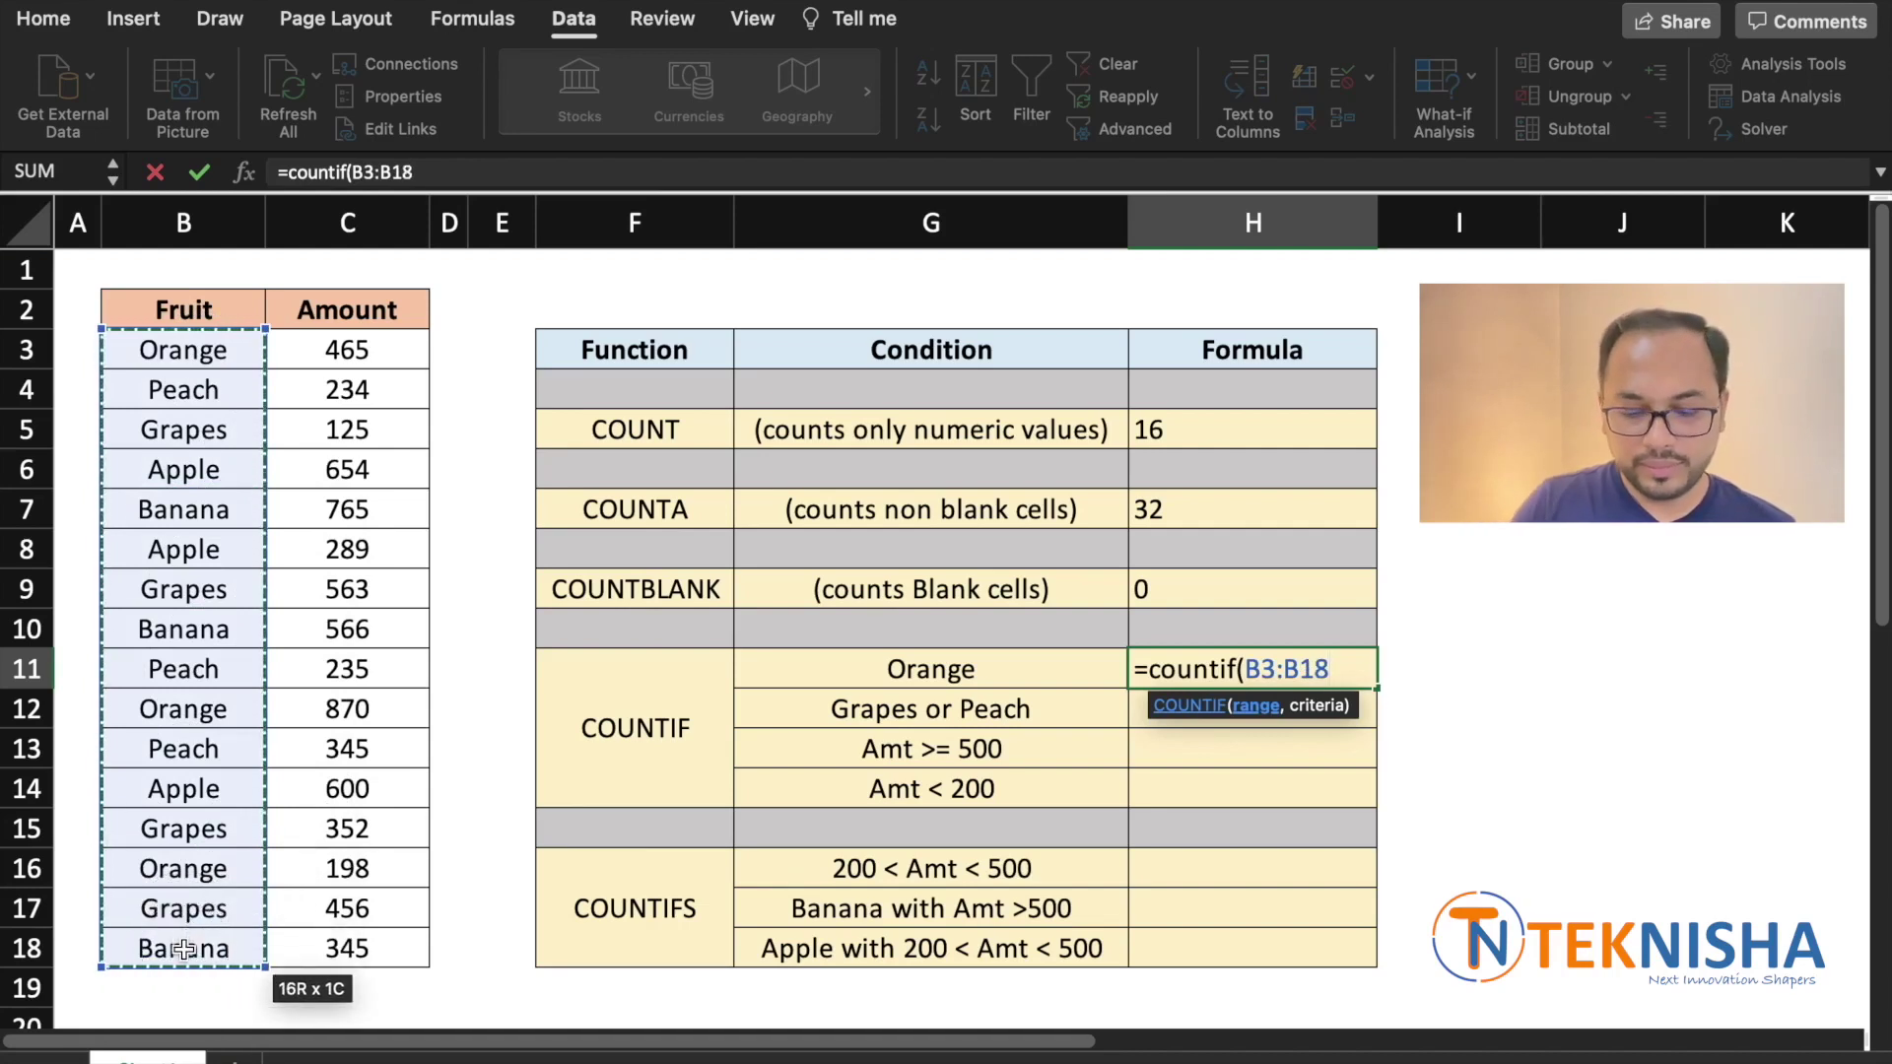
pyautogui.write(',')
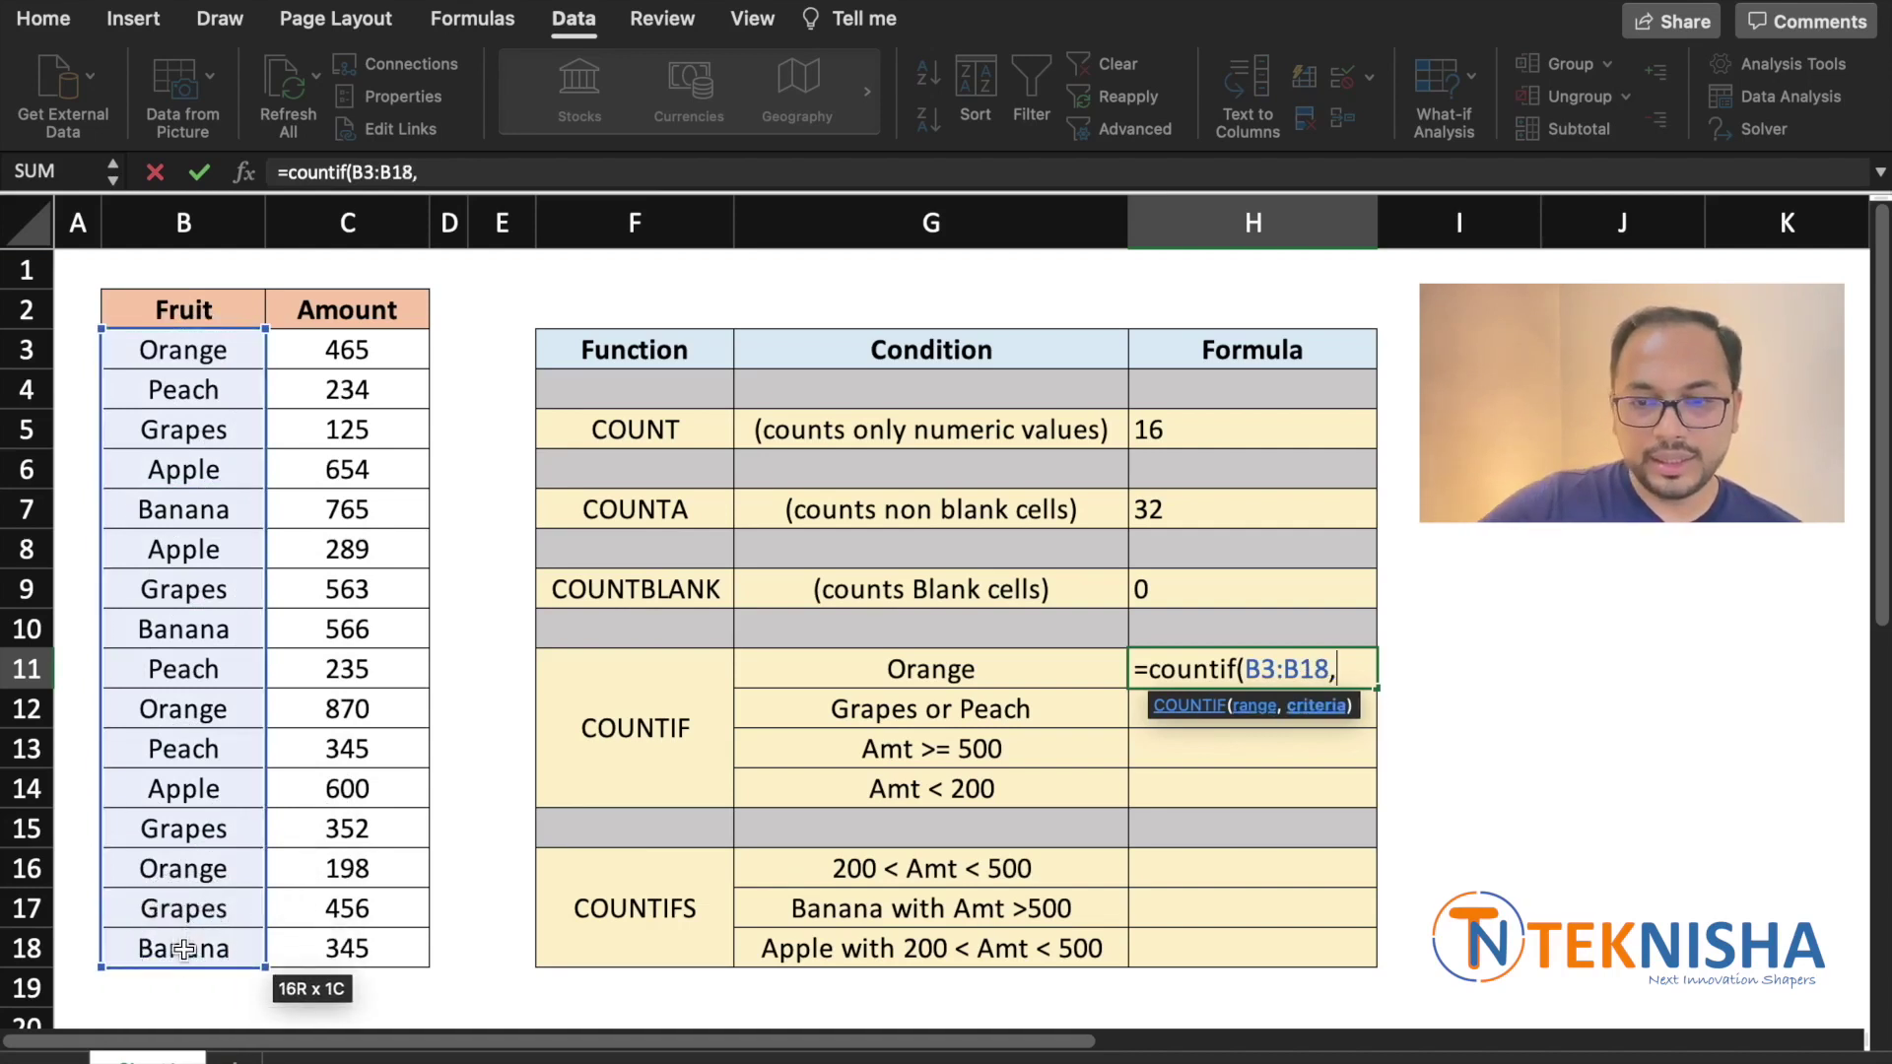
pyautogui.click(804, 674)
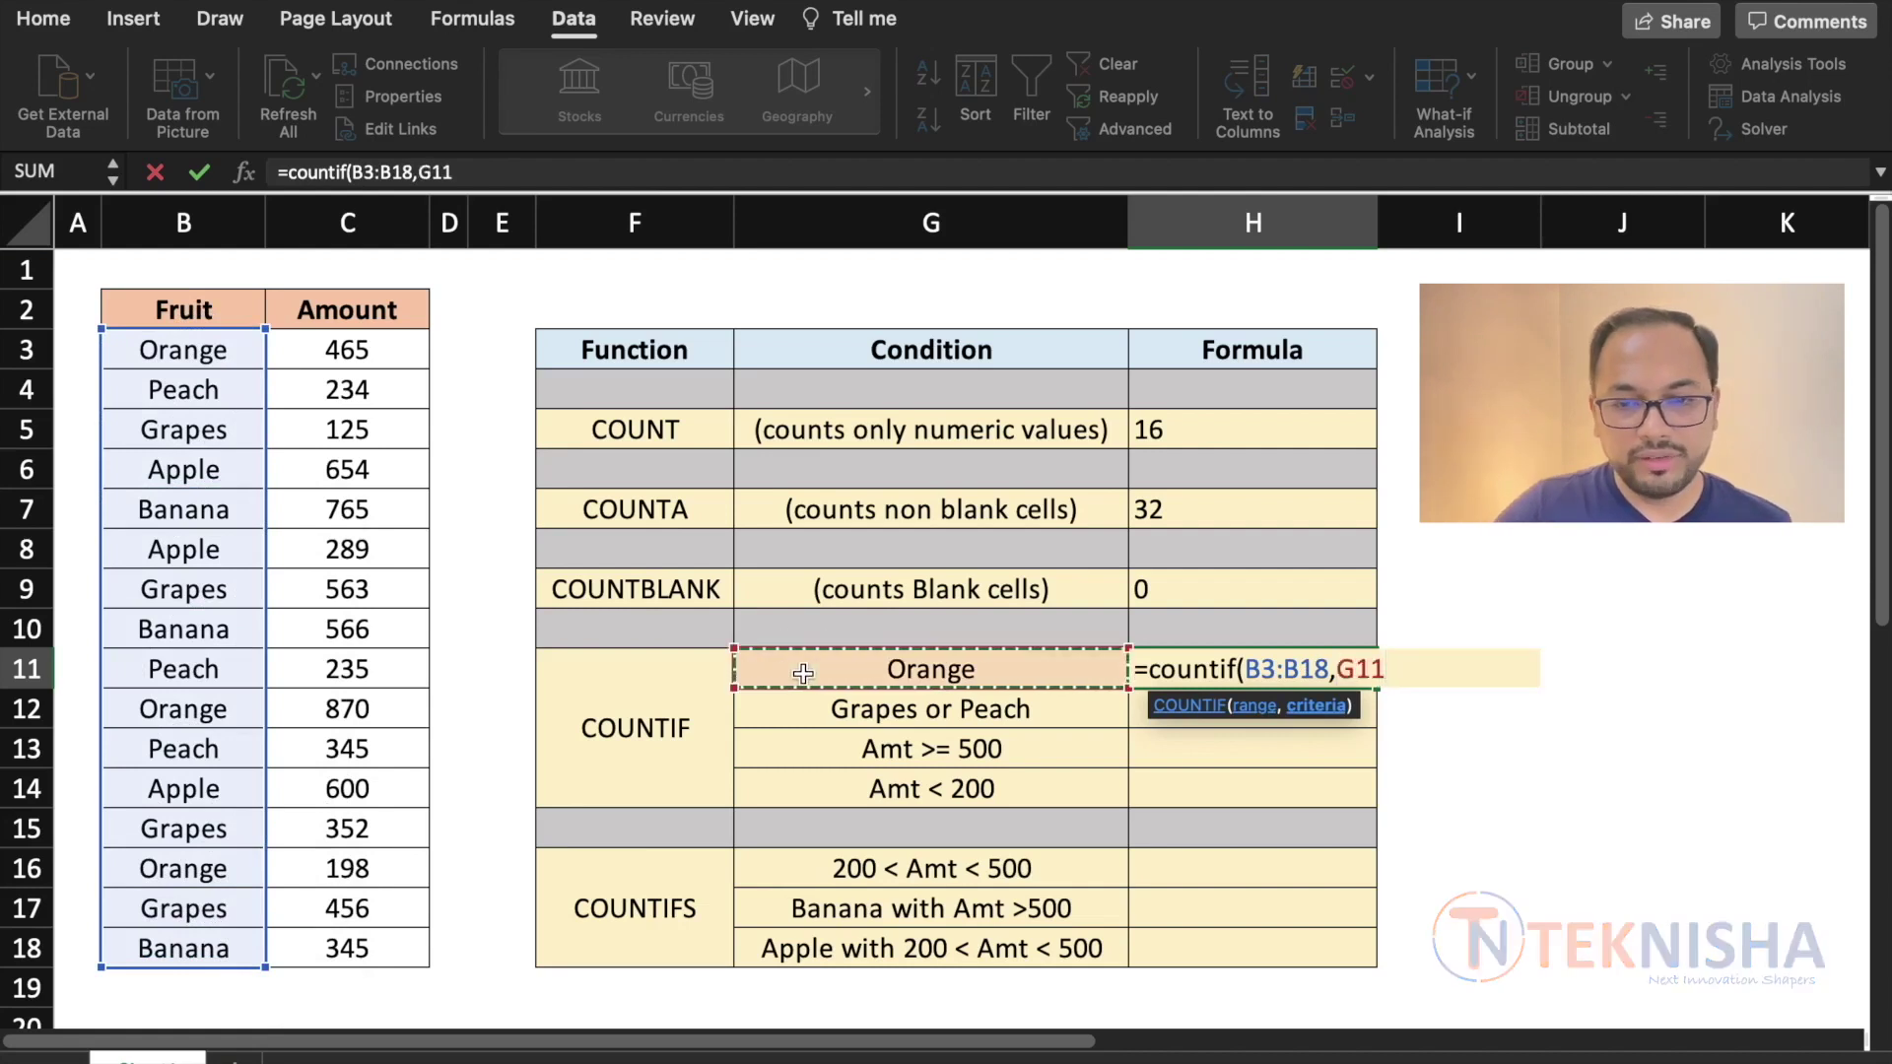
pyautogui.write(')')
pyautogui.press('Return')
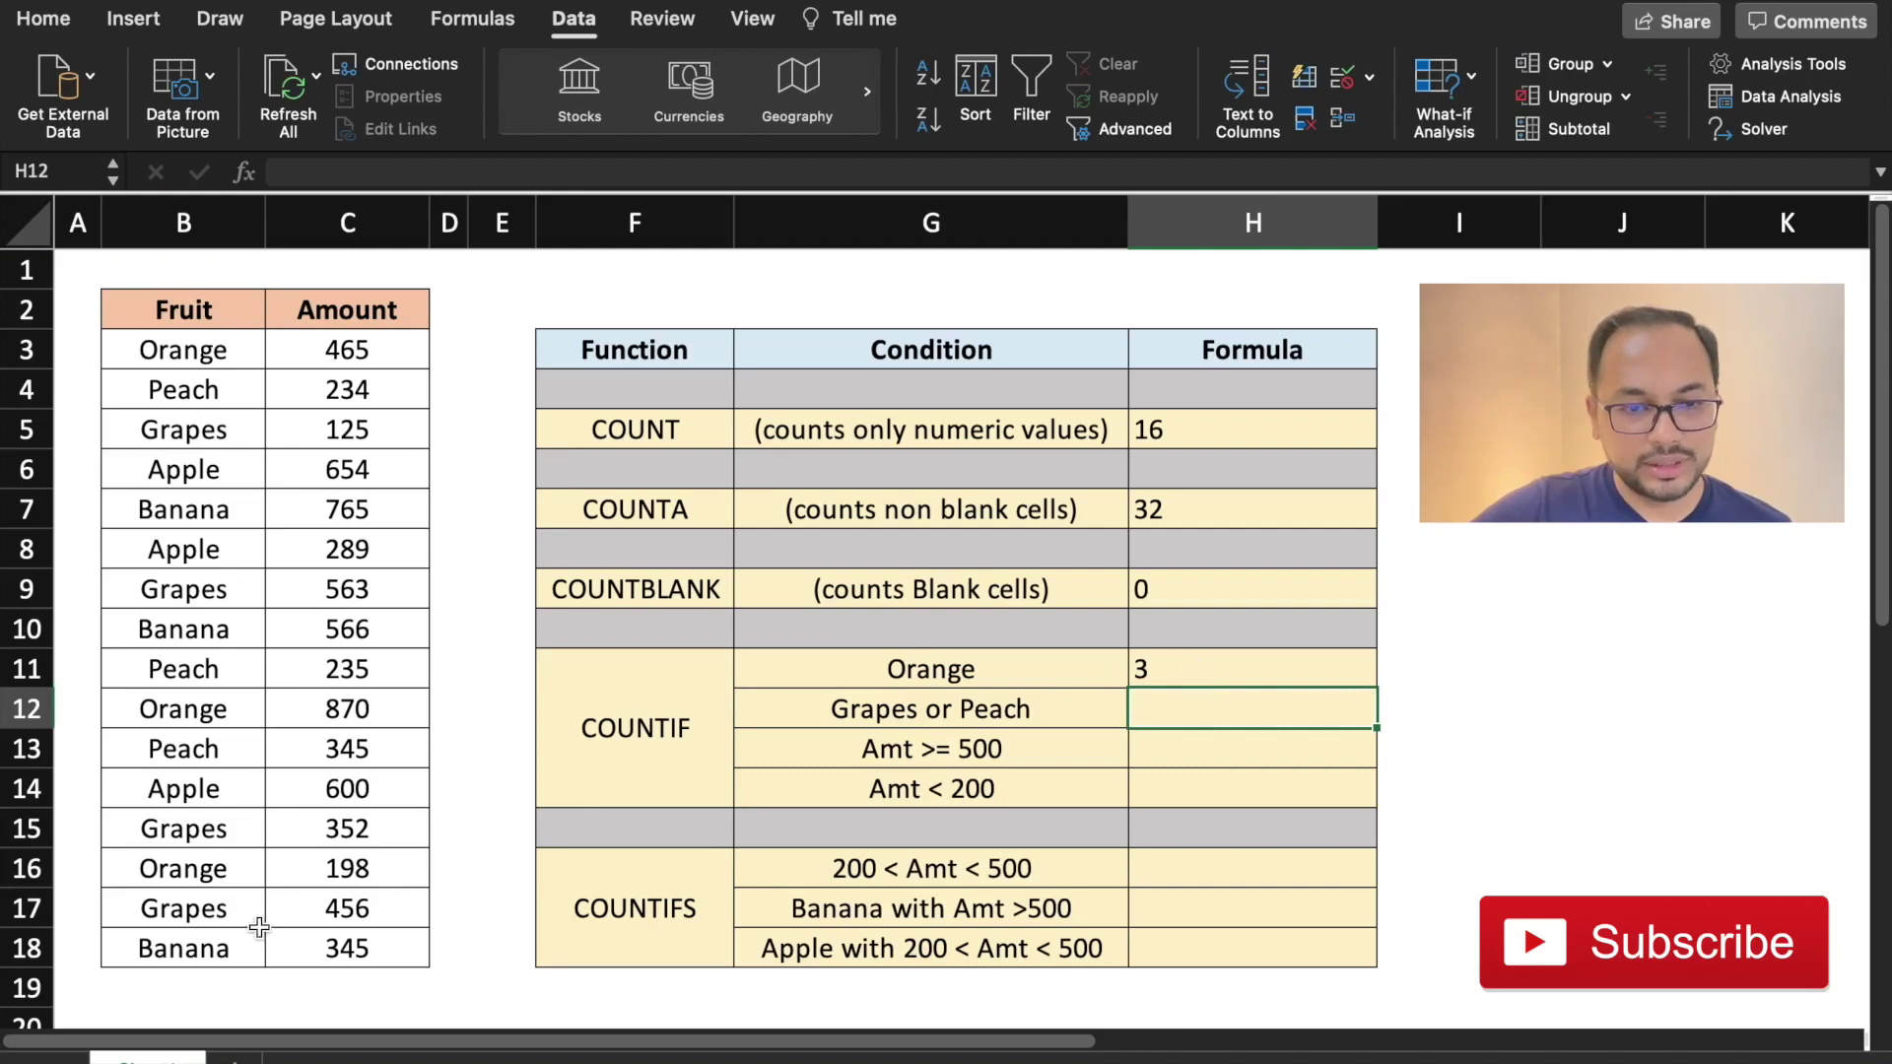
# Step: Change the G11 condition to Peach, then to Grapes, giving a count of 4
pyautogui.click(974, 670)
pyautogui.write('Pra')
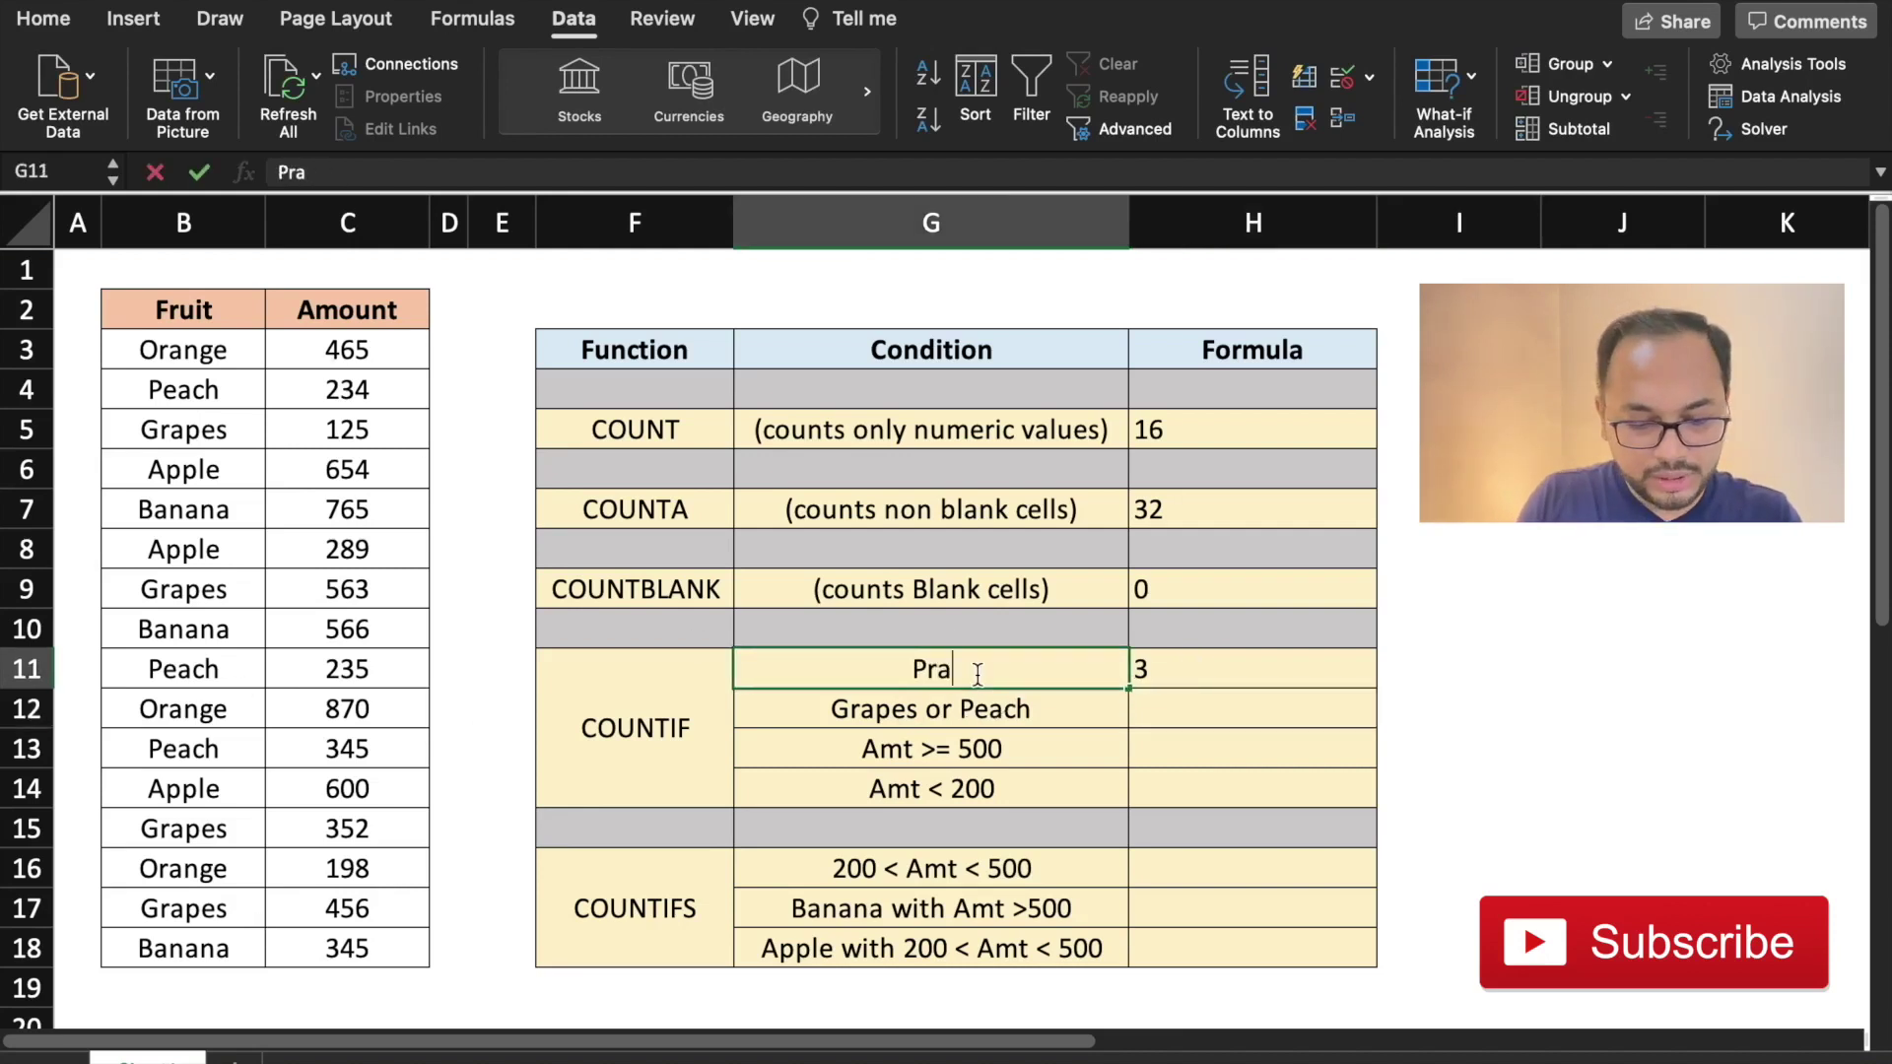
pyautogui.press('BackSpace')
pyautogui.press('BackSpace')
pyautogui.write('each')
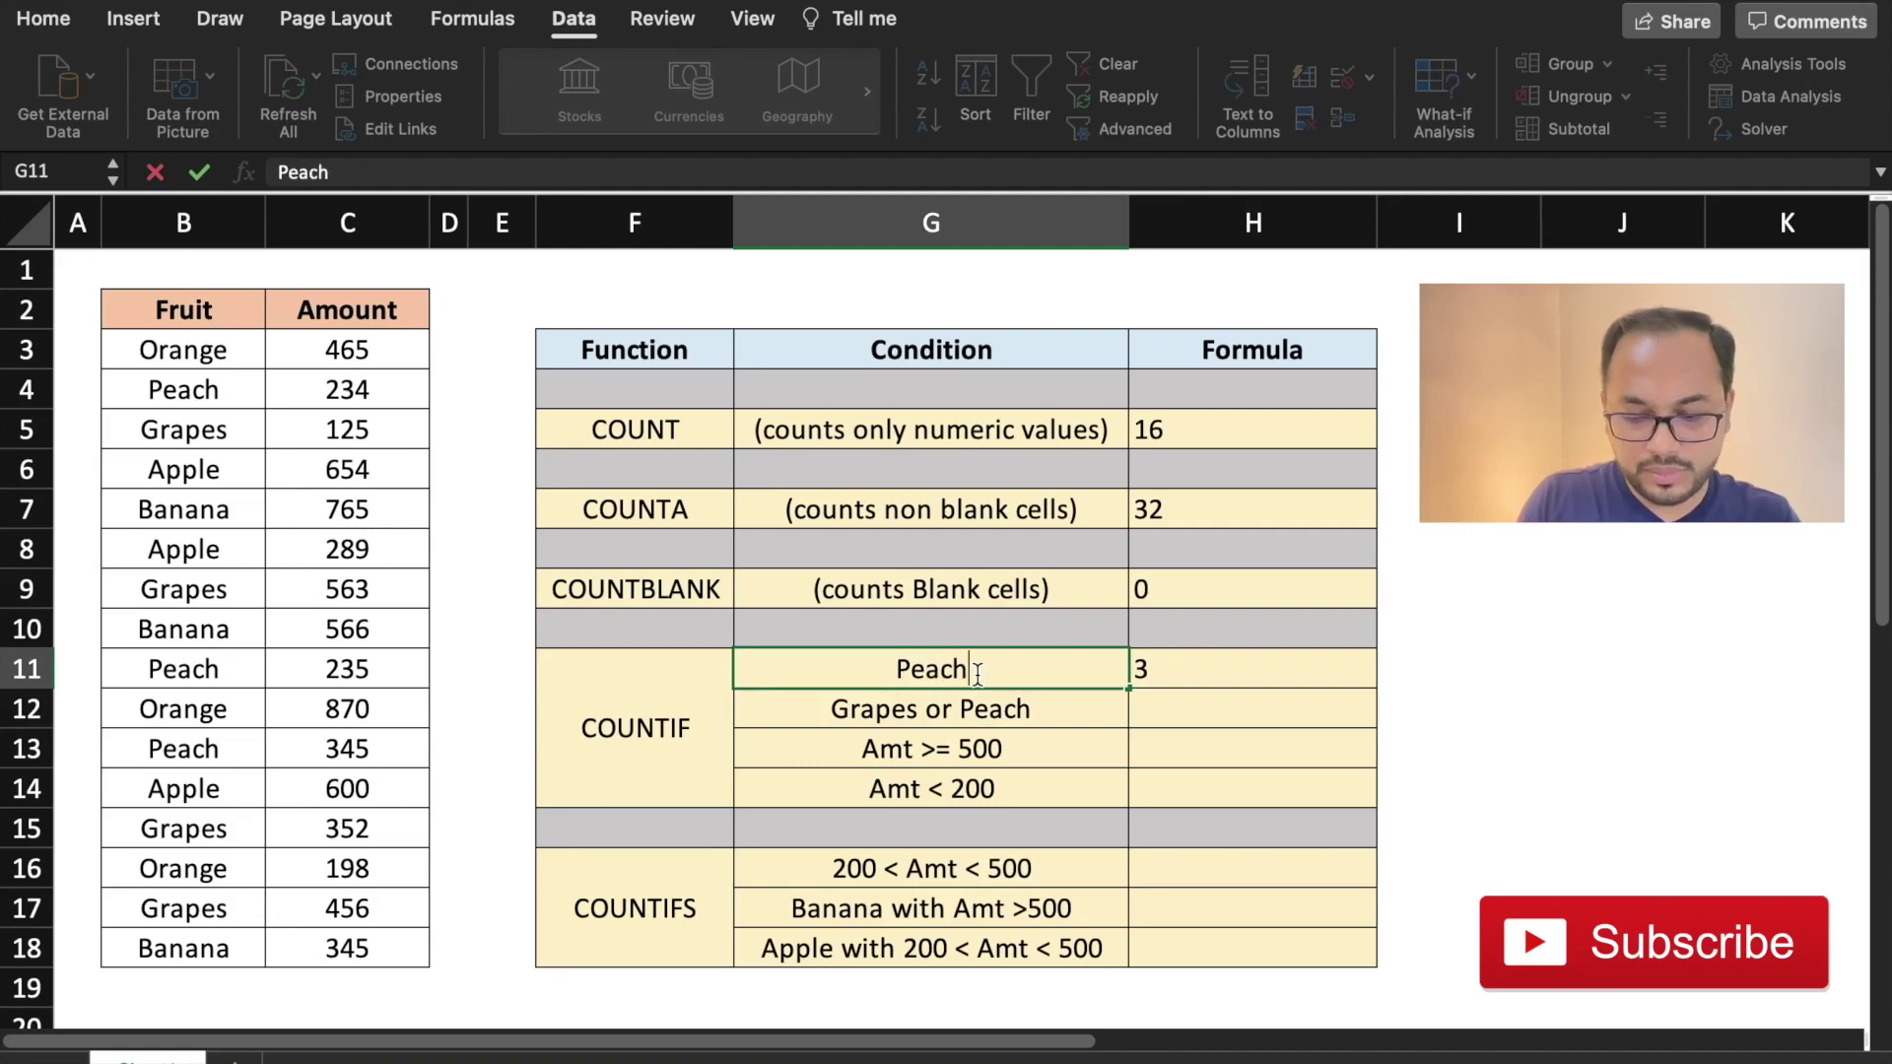
pyautogui.press('Return')
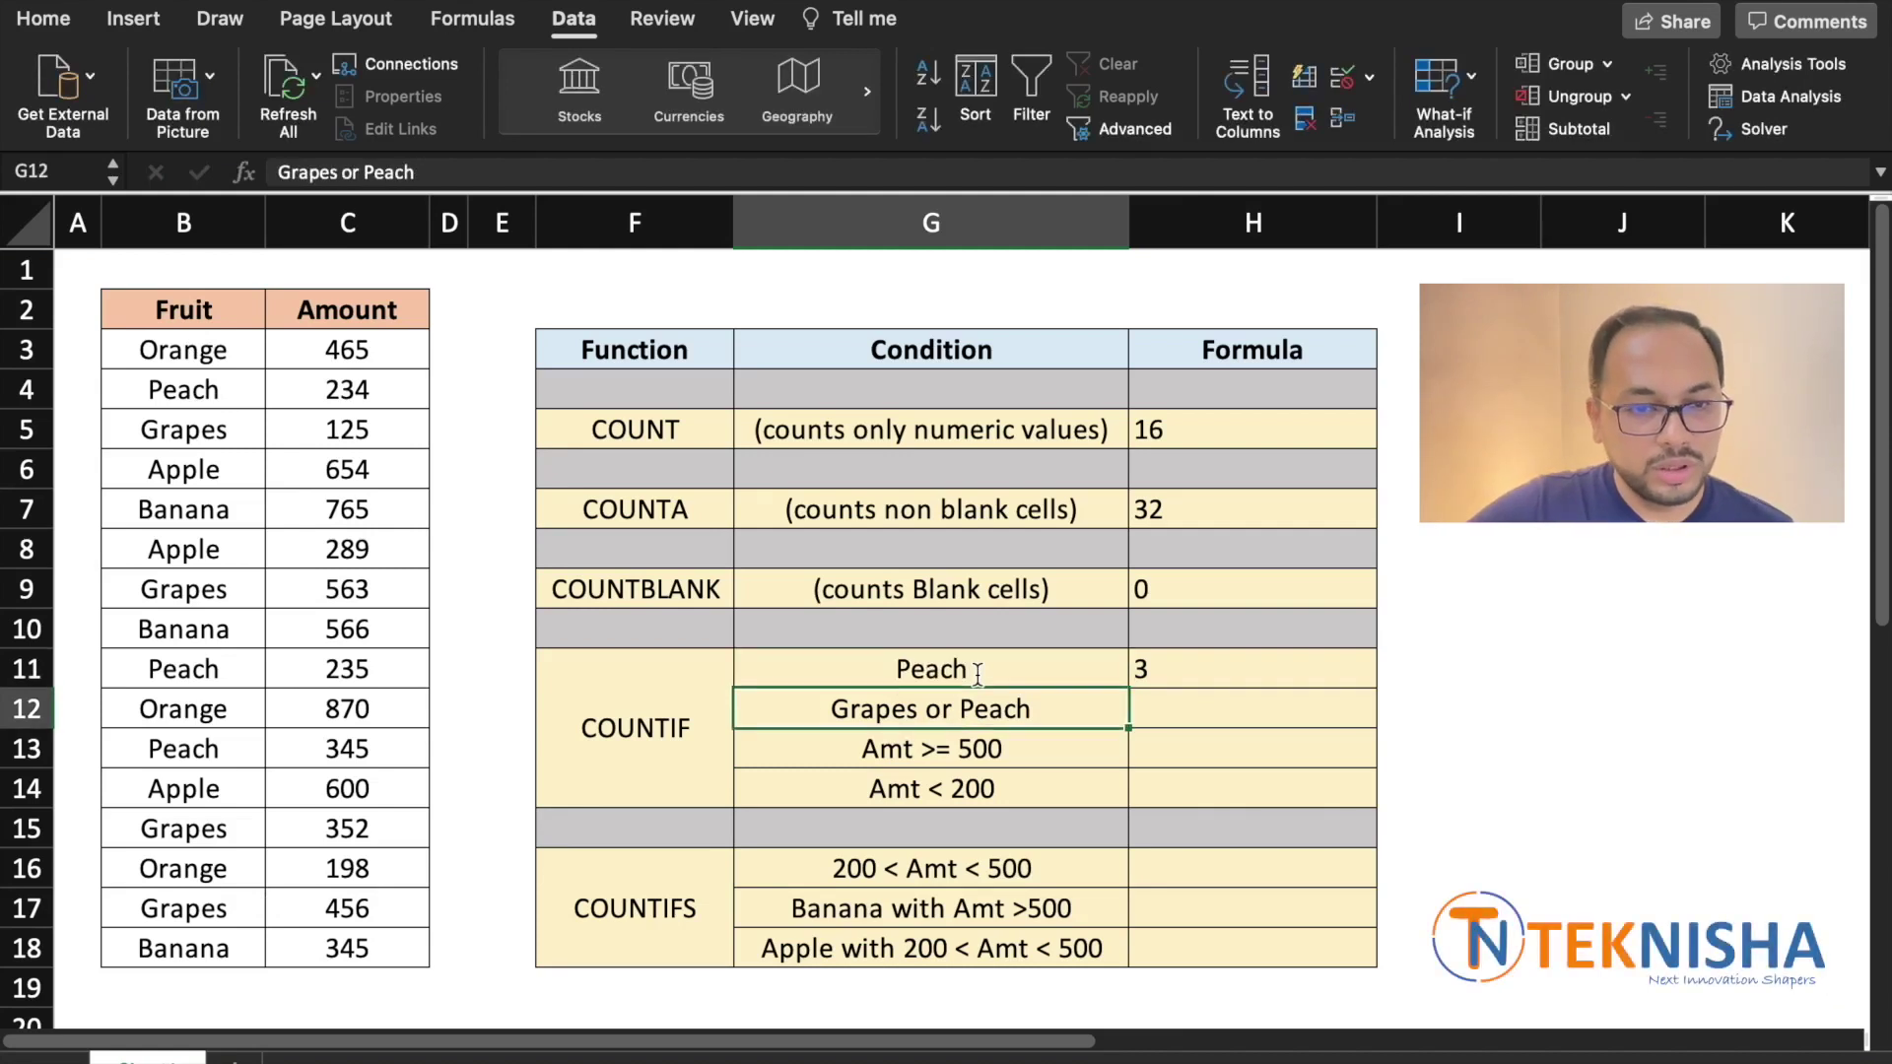
pyautogui.click(995, 667)
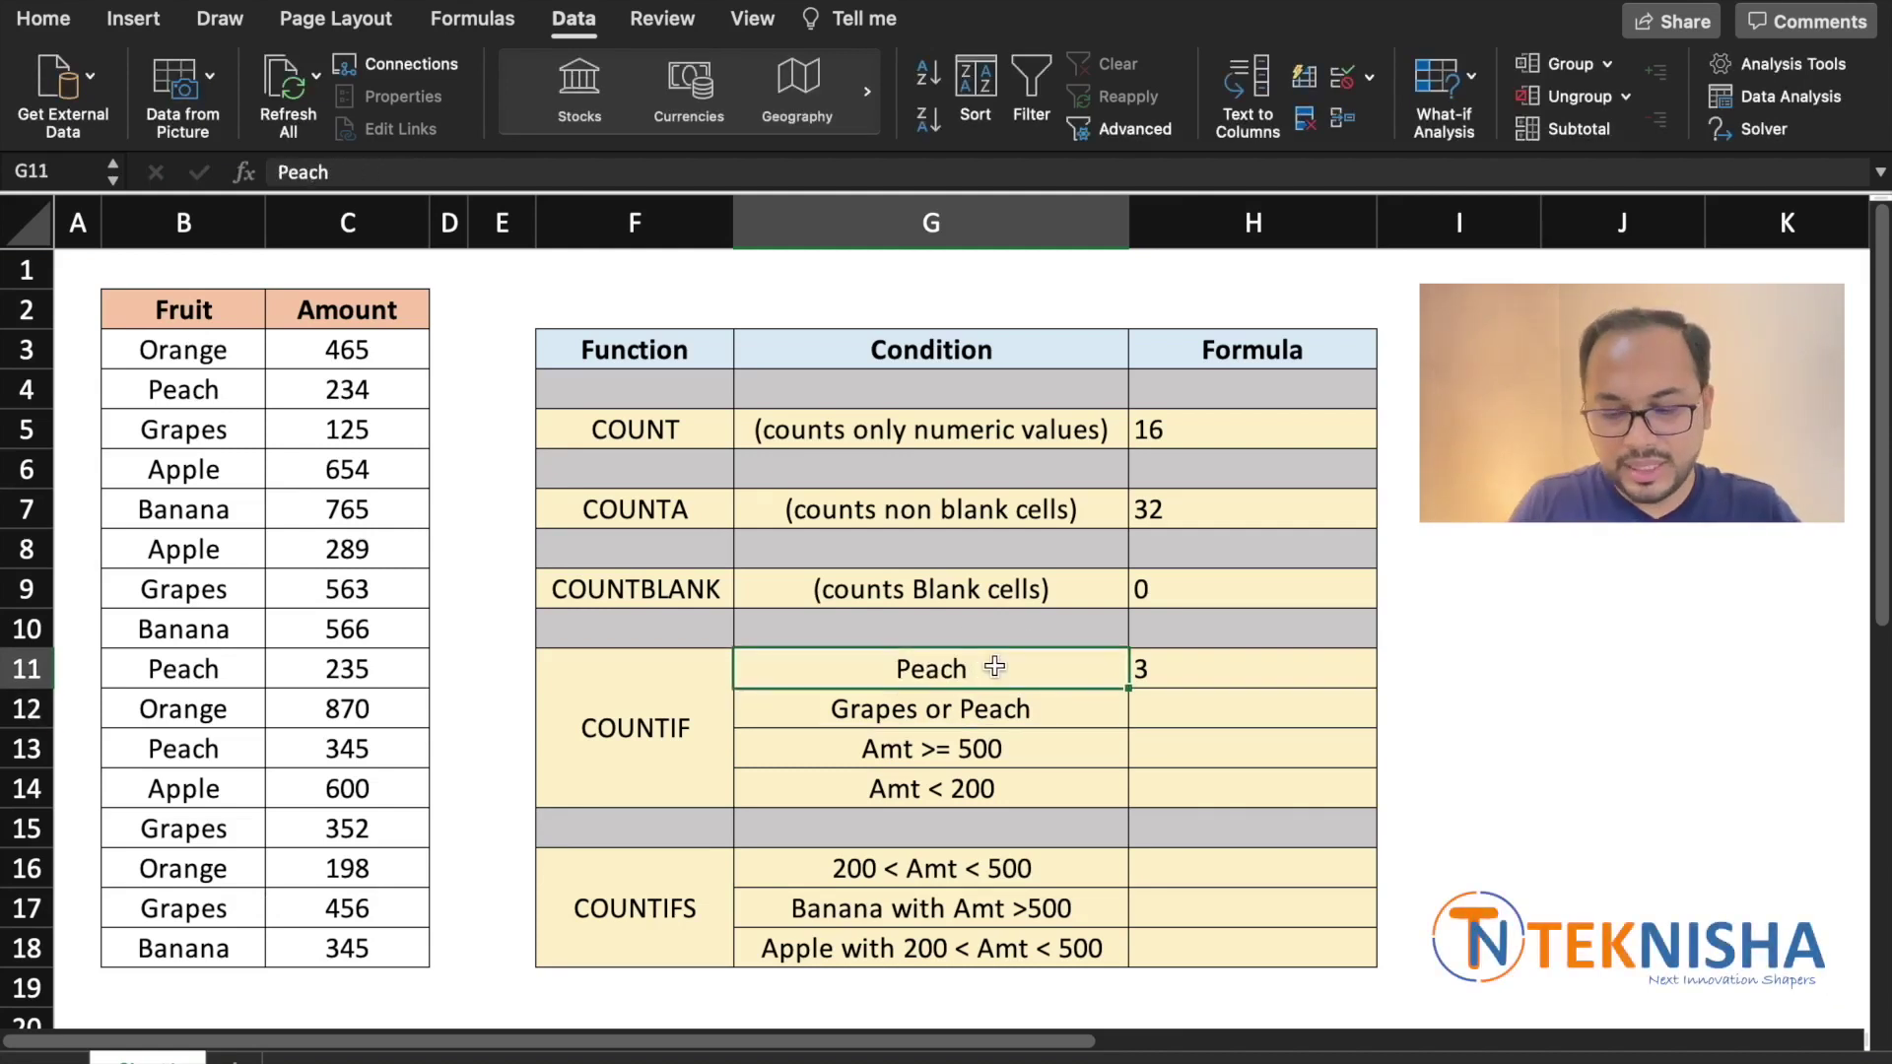
pyautogui.write('Grapes')
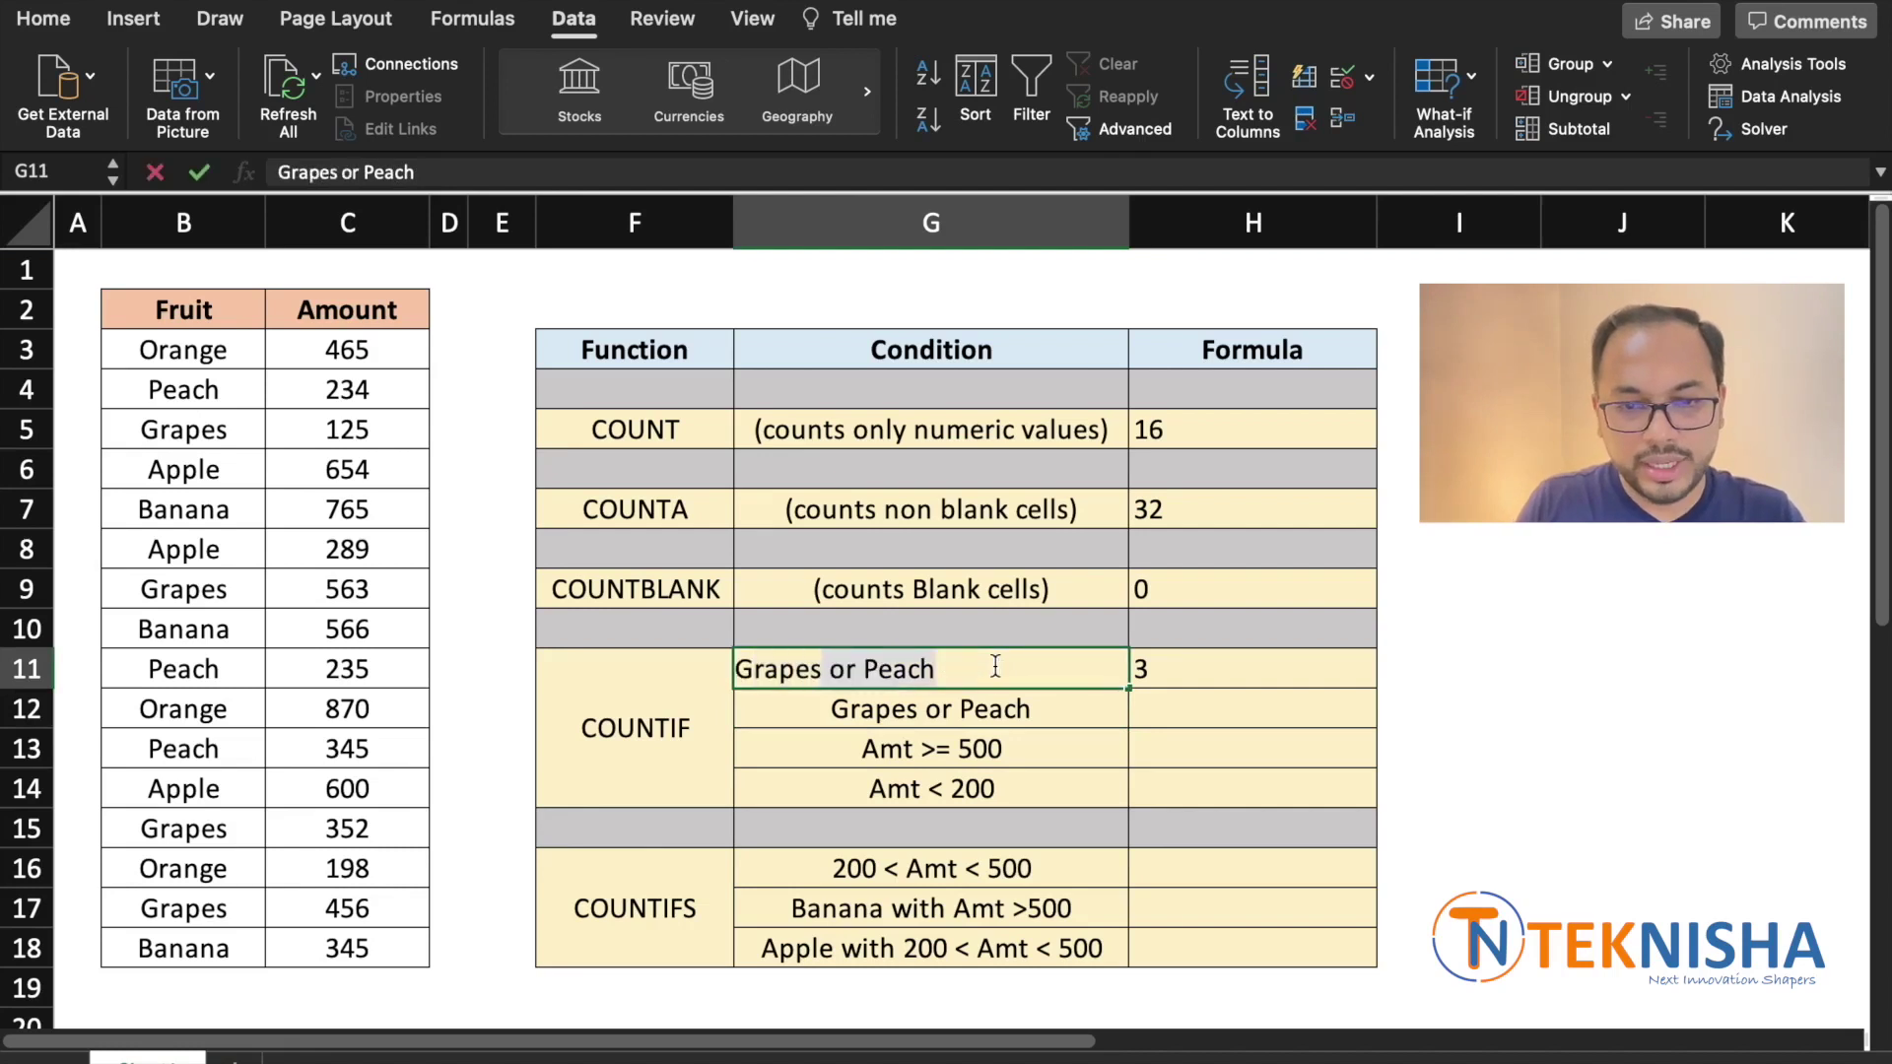
pyautogui.press('BackSpace')
pyautogui.press('Return')
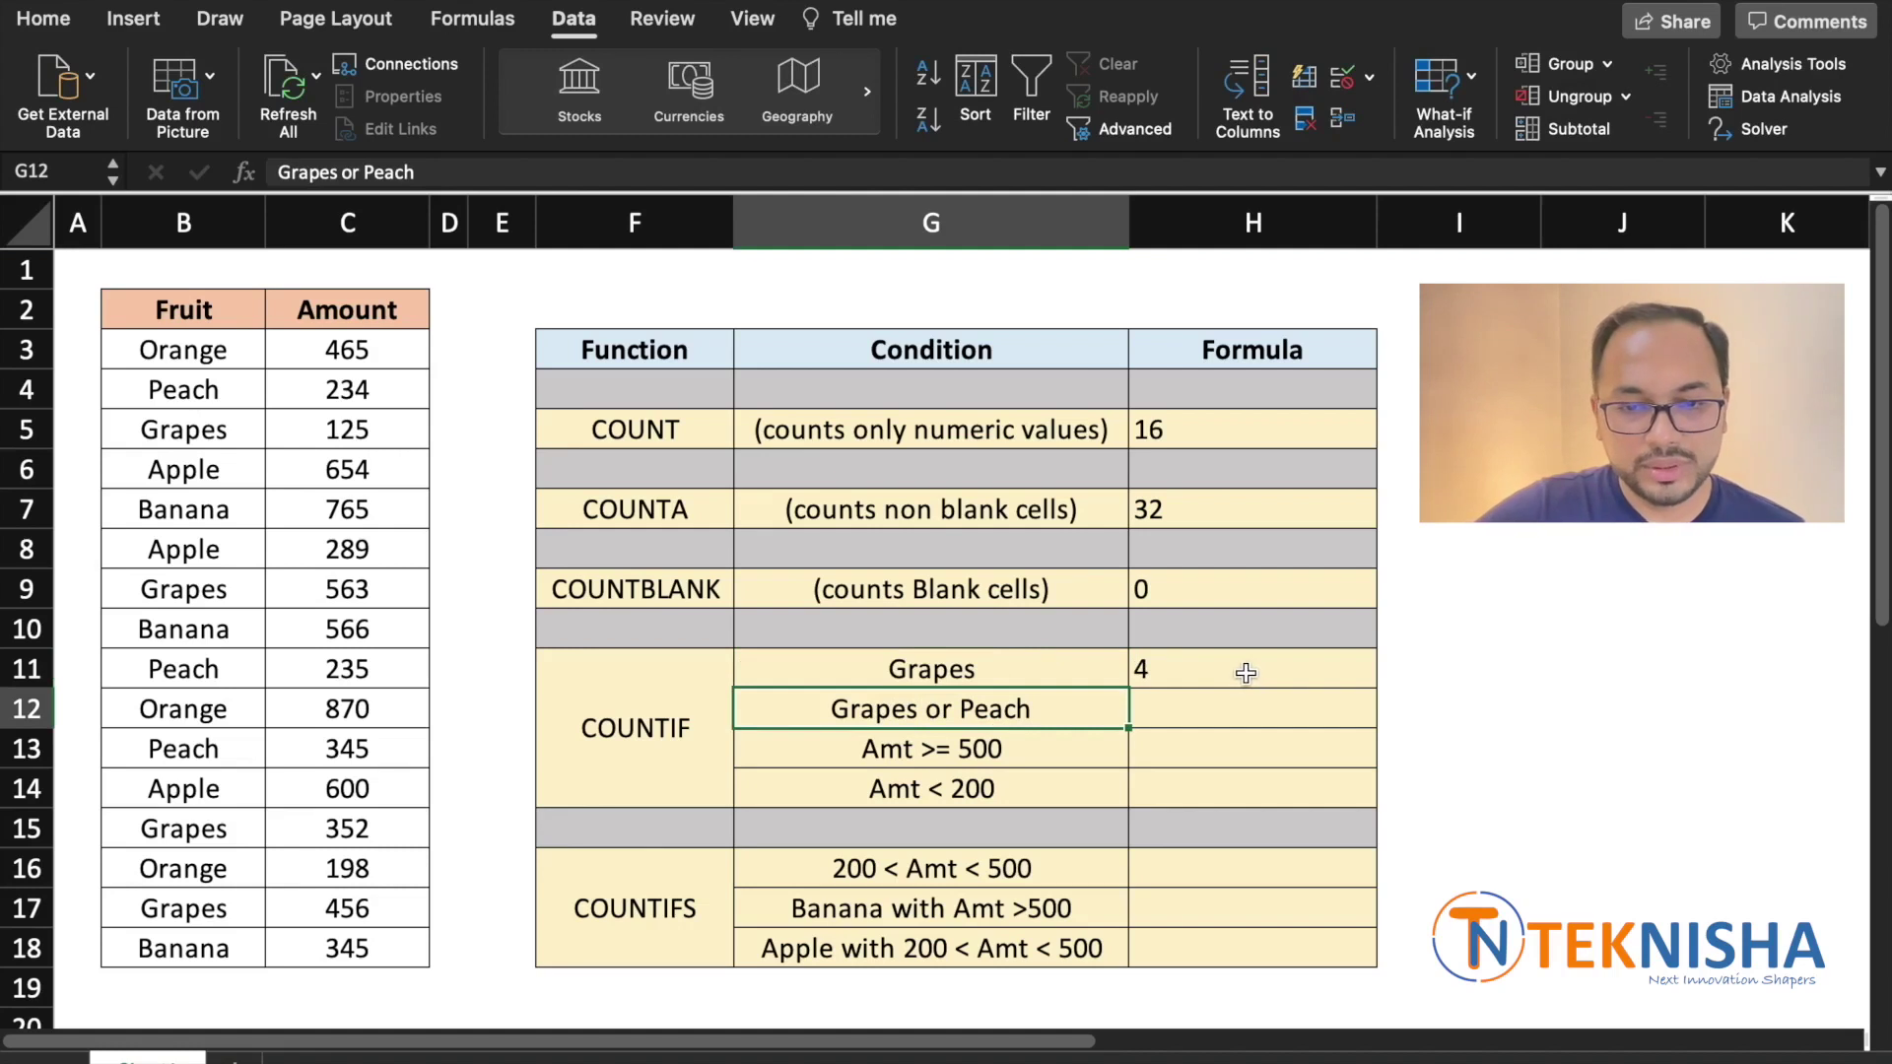
pyautogui.click(1182, 710)
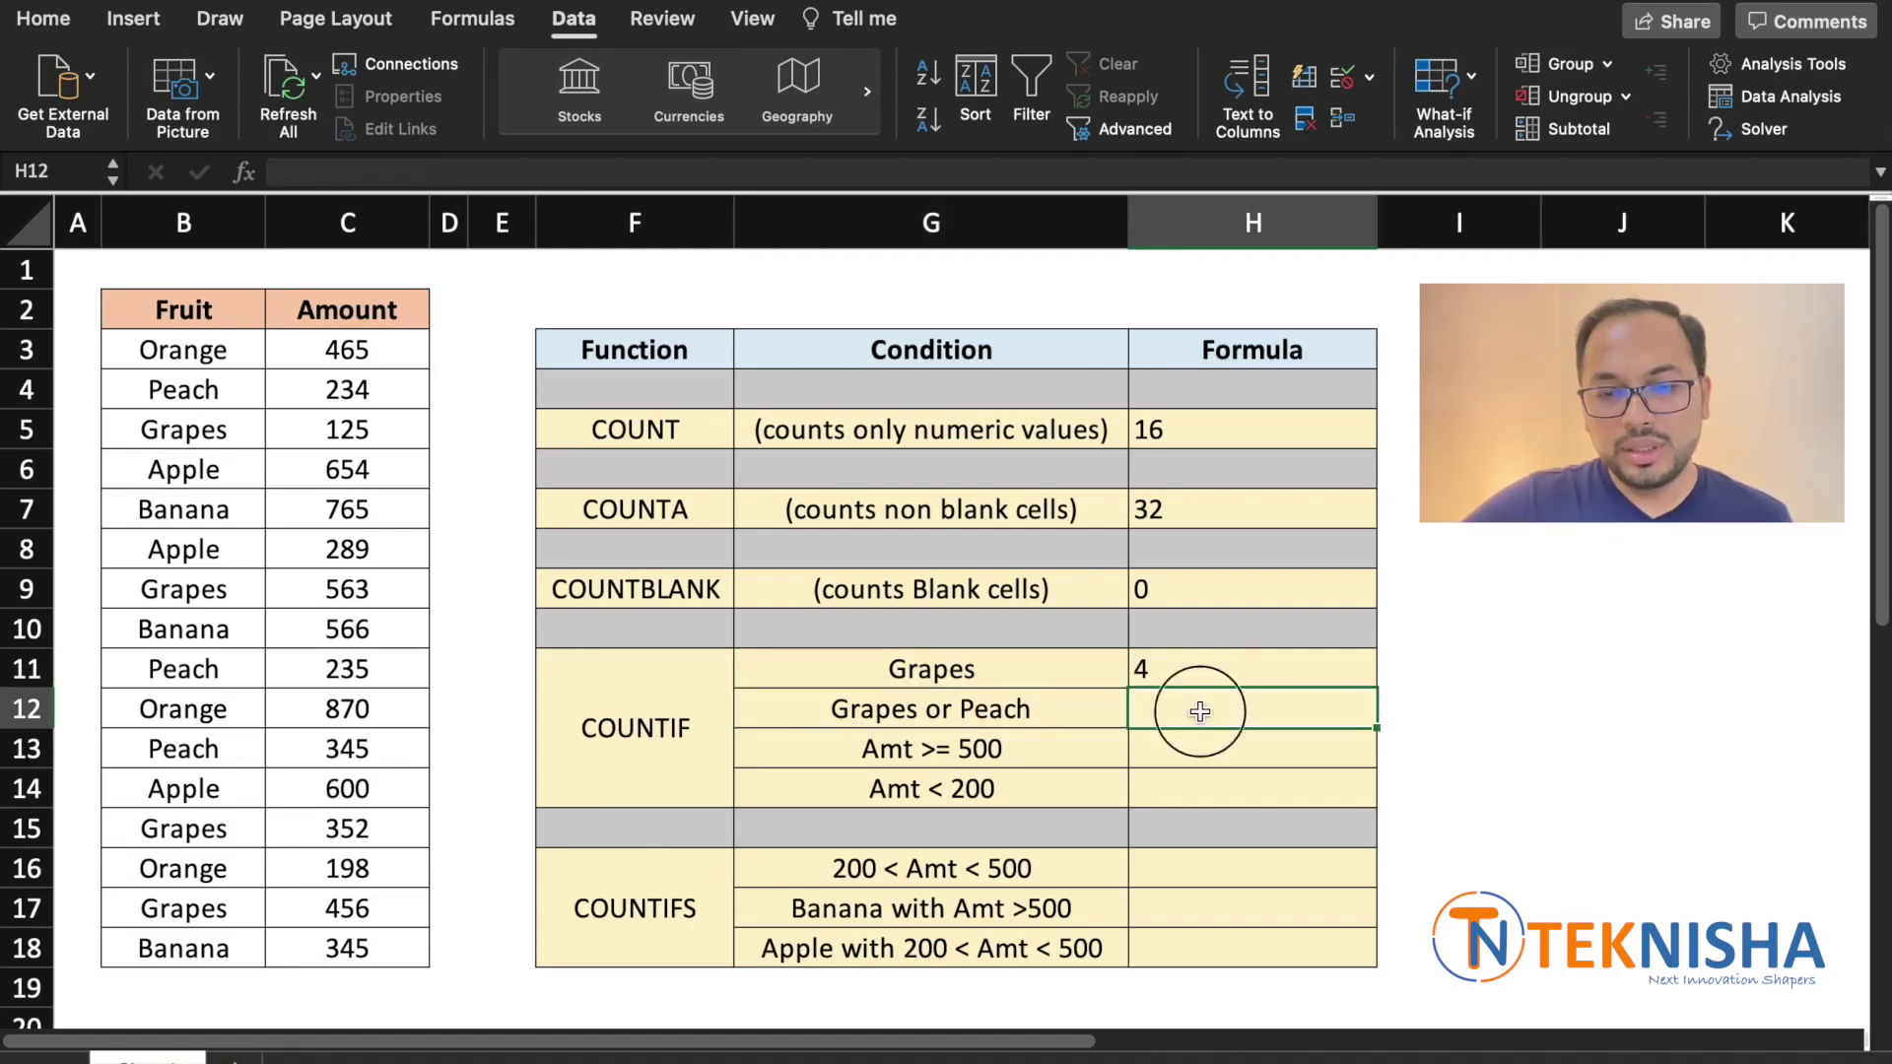
# Step: Enter =COUNTIF(B3:B18,"Grapes")+COUNTIF(B3:B18,"Peach") in H12, totalling 7
pyautogui.write('=co')
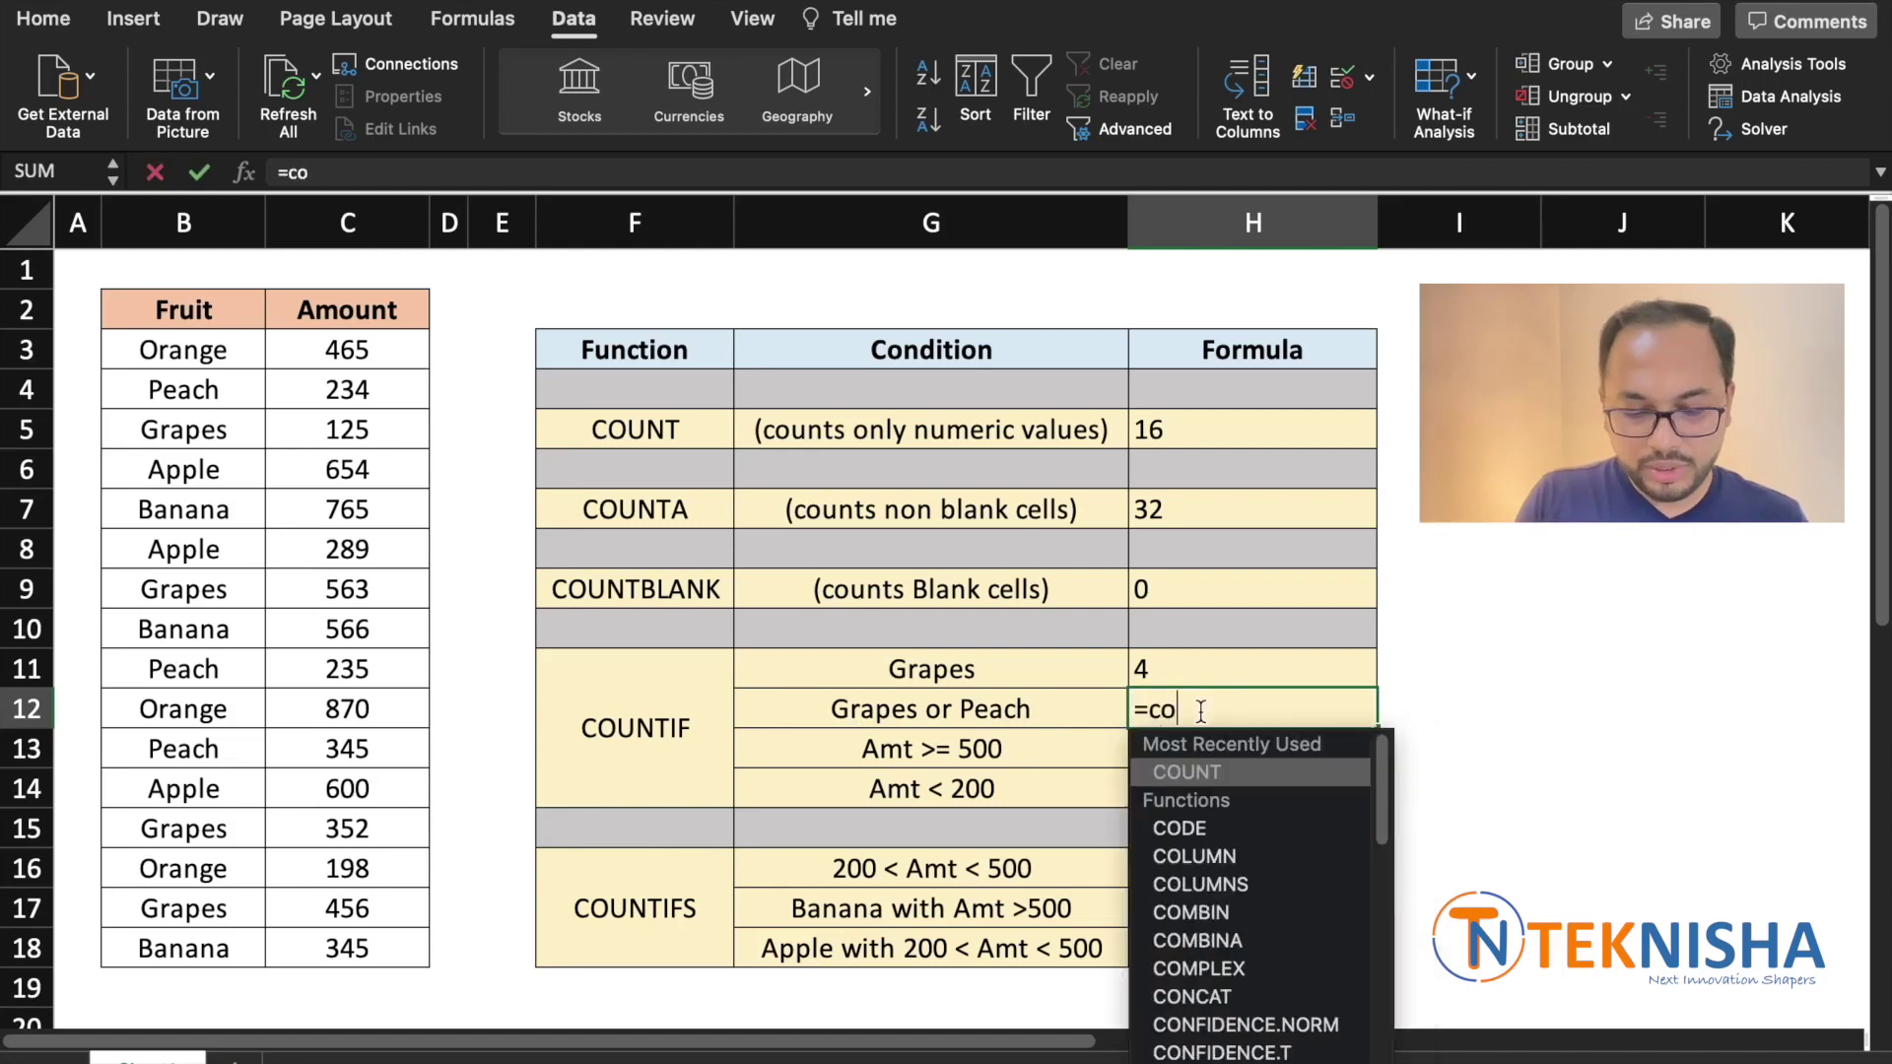
pyautogui.write('untif(')
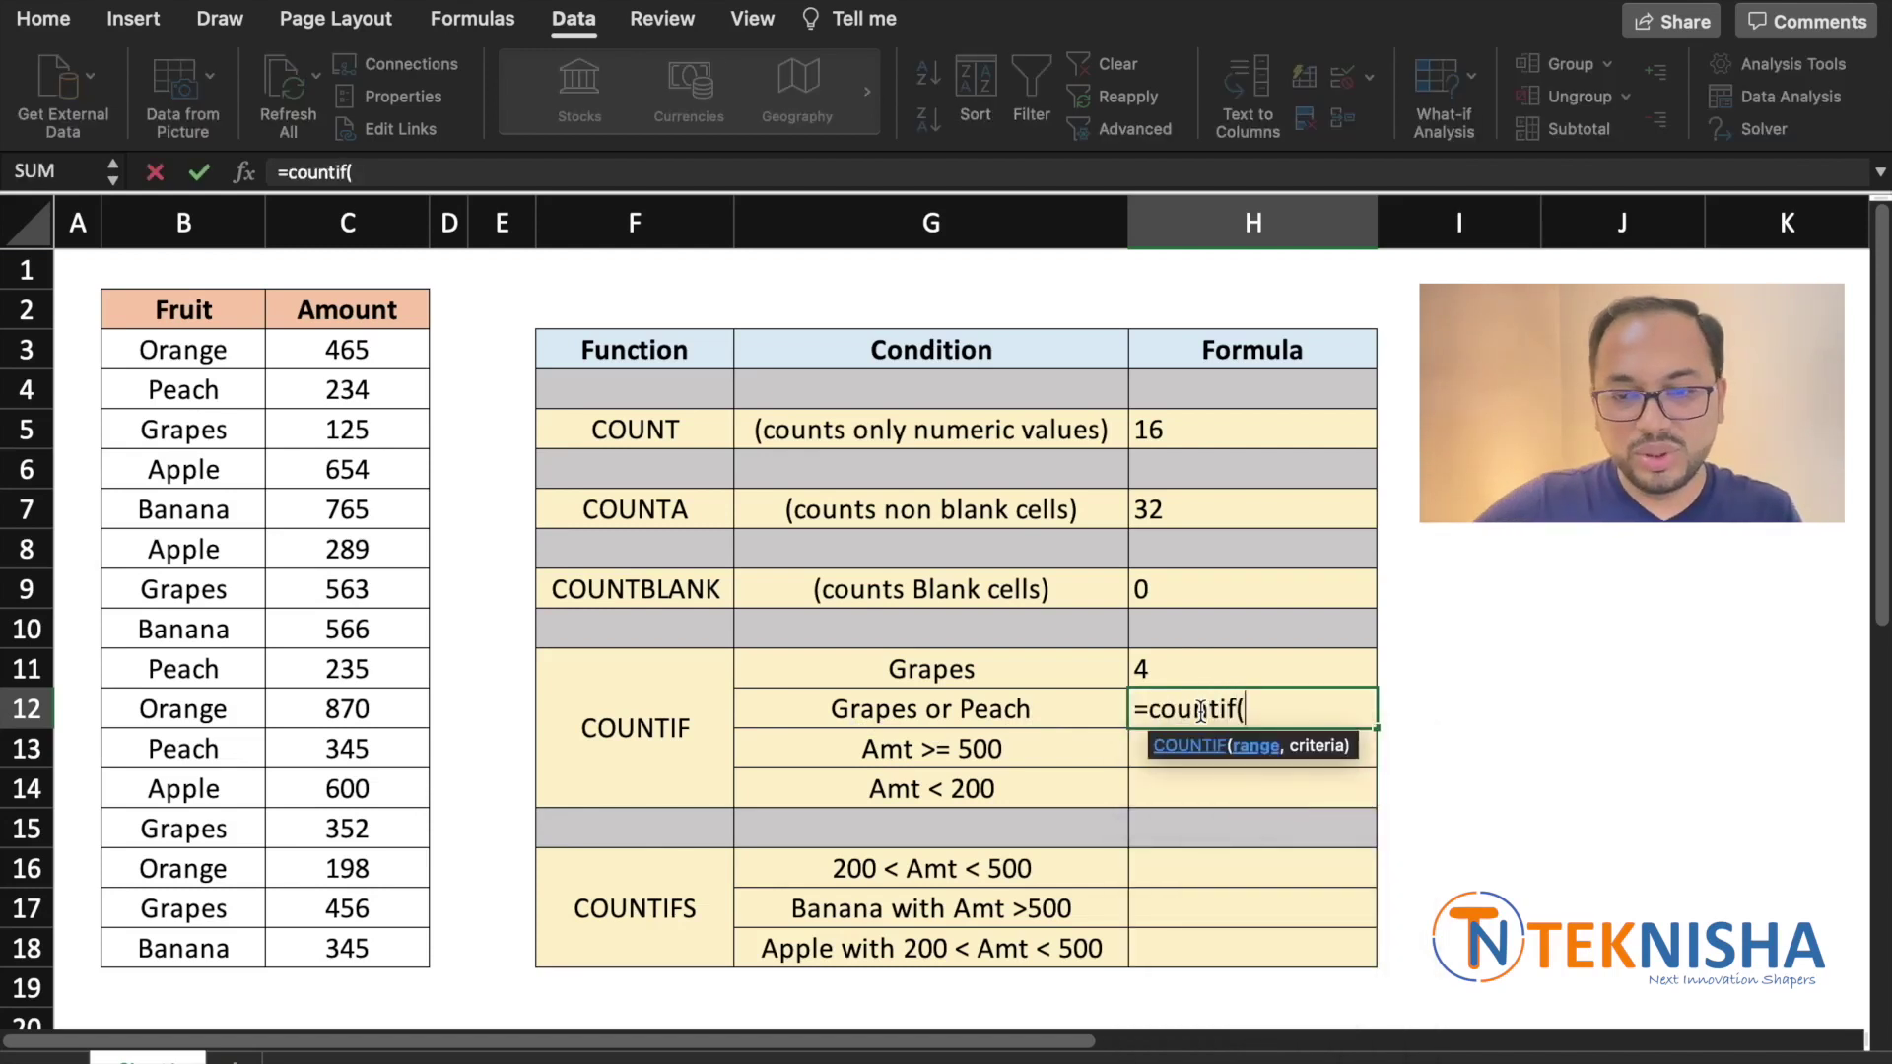
pyautogui.moveTo(227, 348); pyautogui.dragTo(170, 947)
pyautogui.write(',"G')
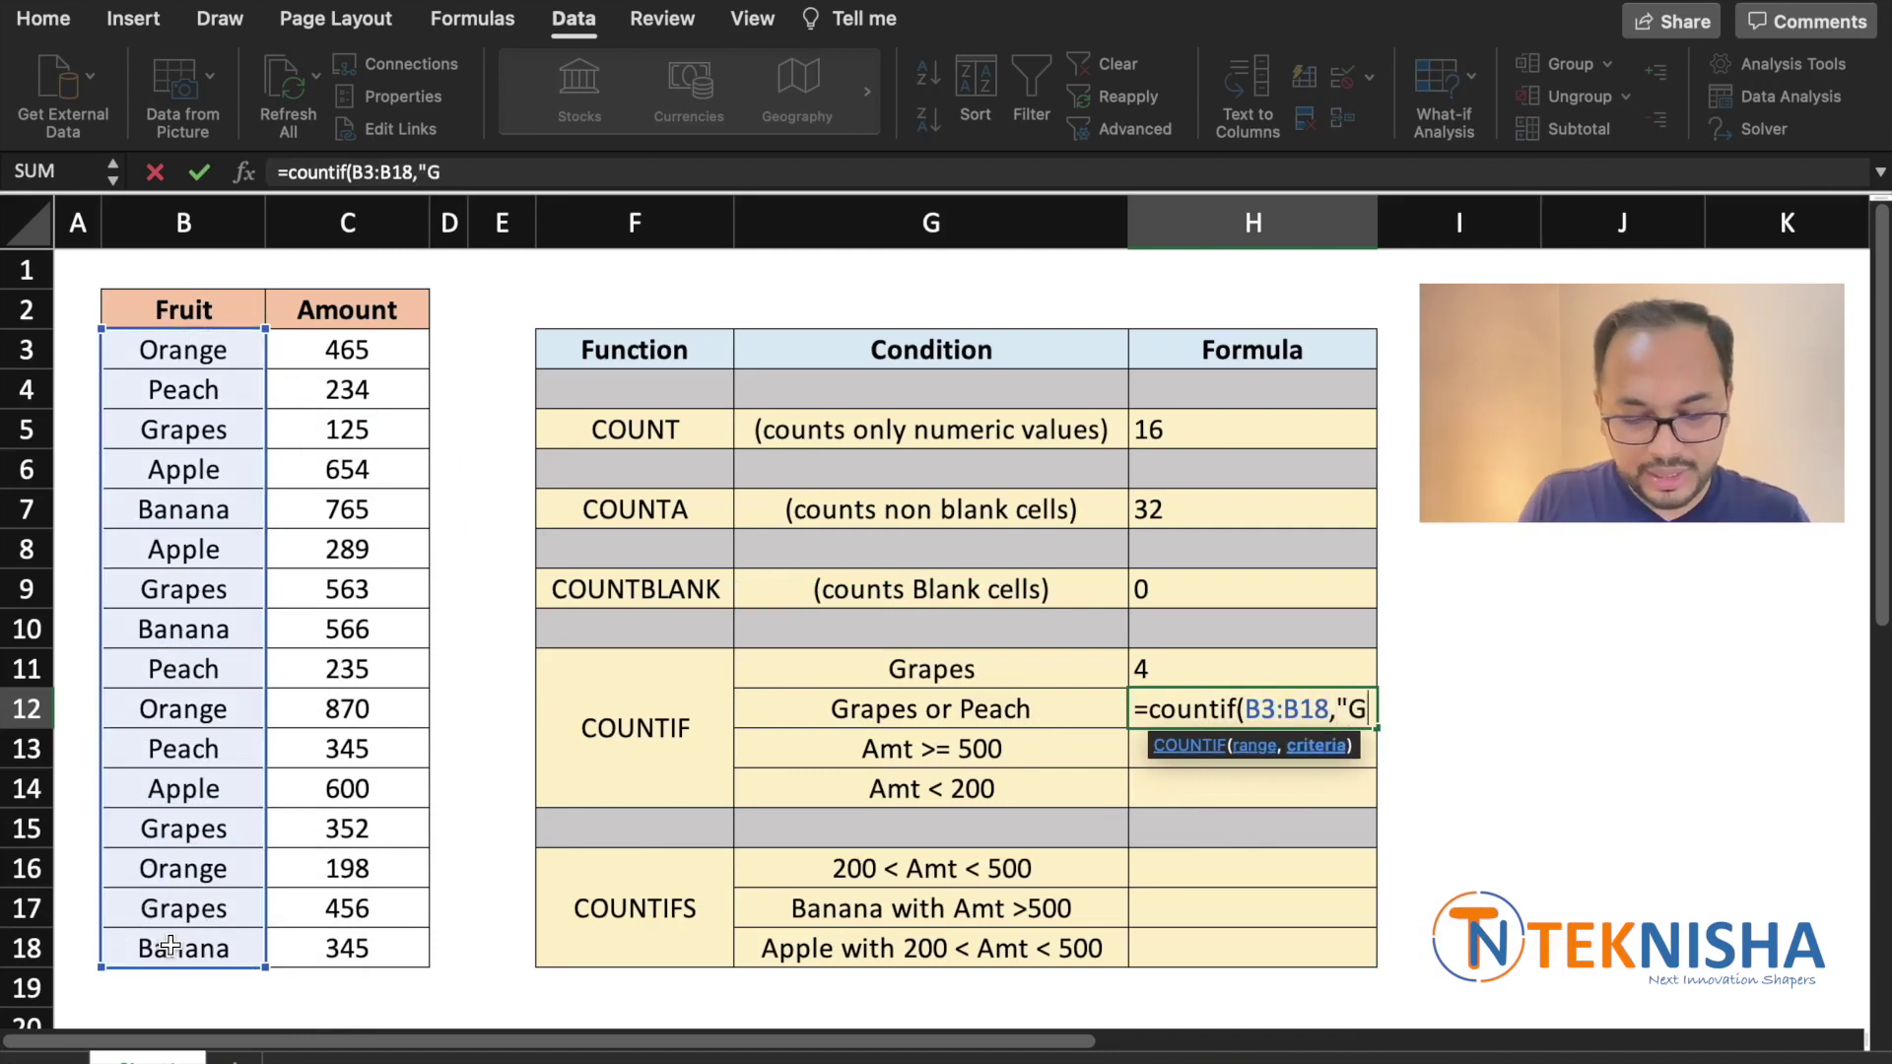
pyautogui.write('rapes")')
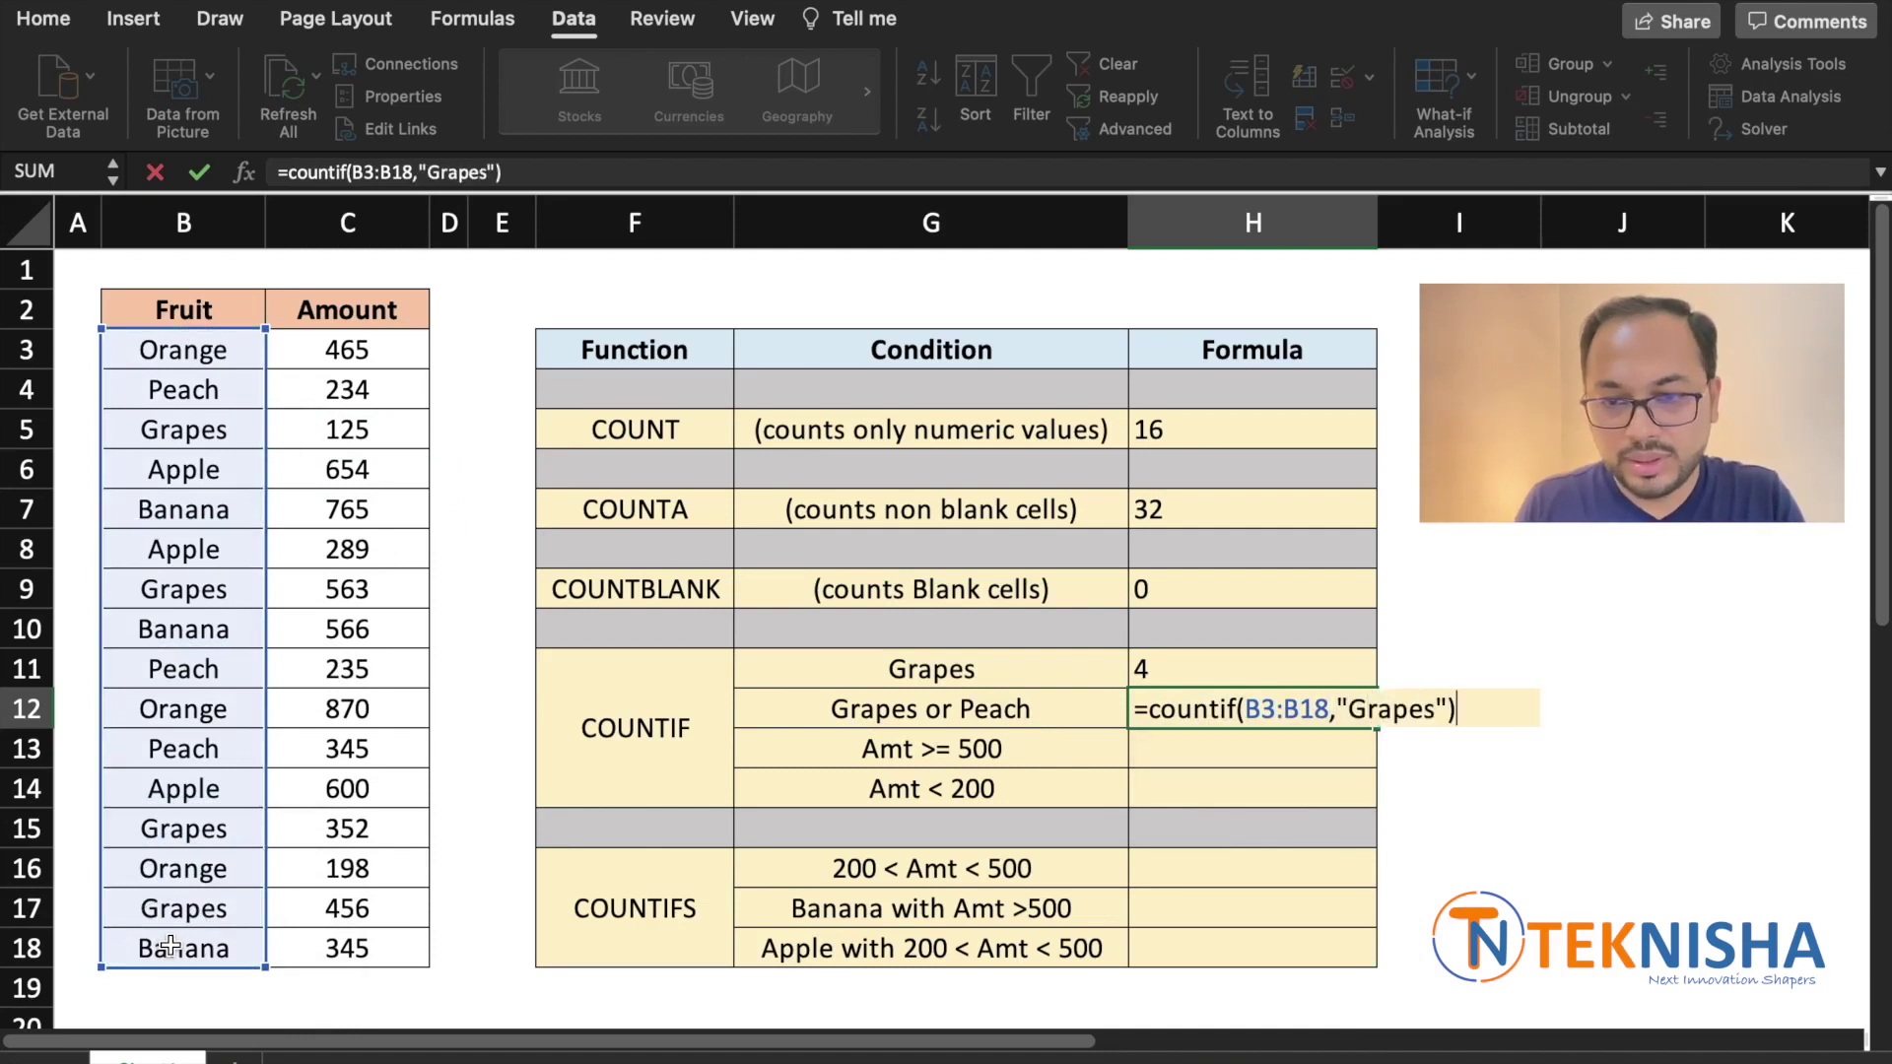
pyautogui.write('+countif(')
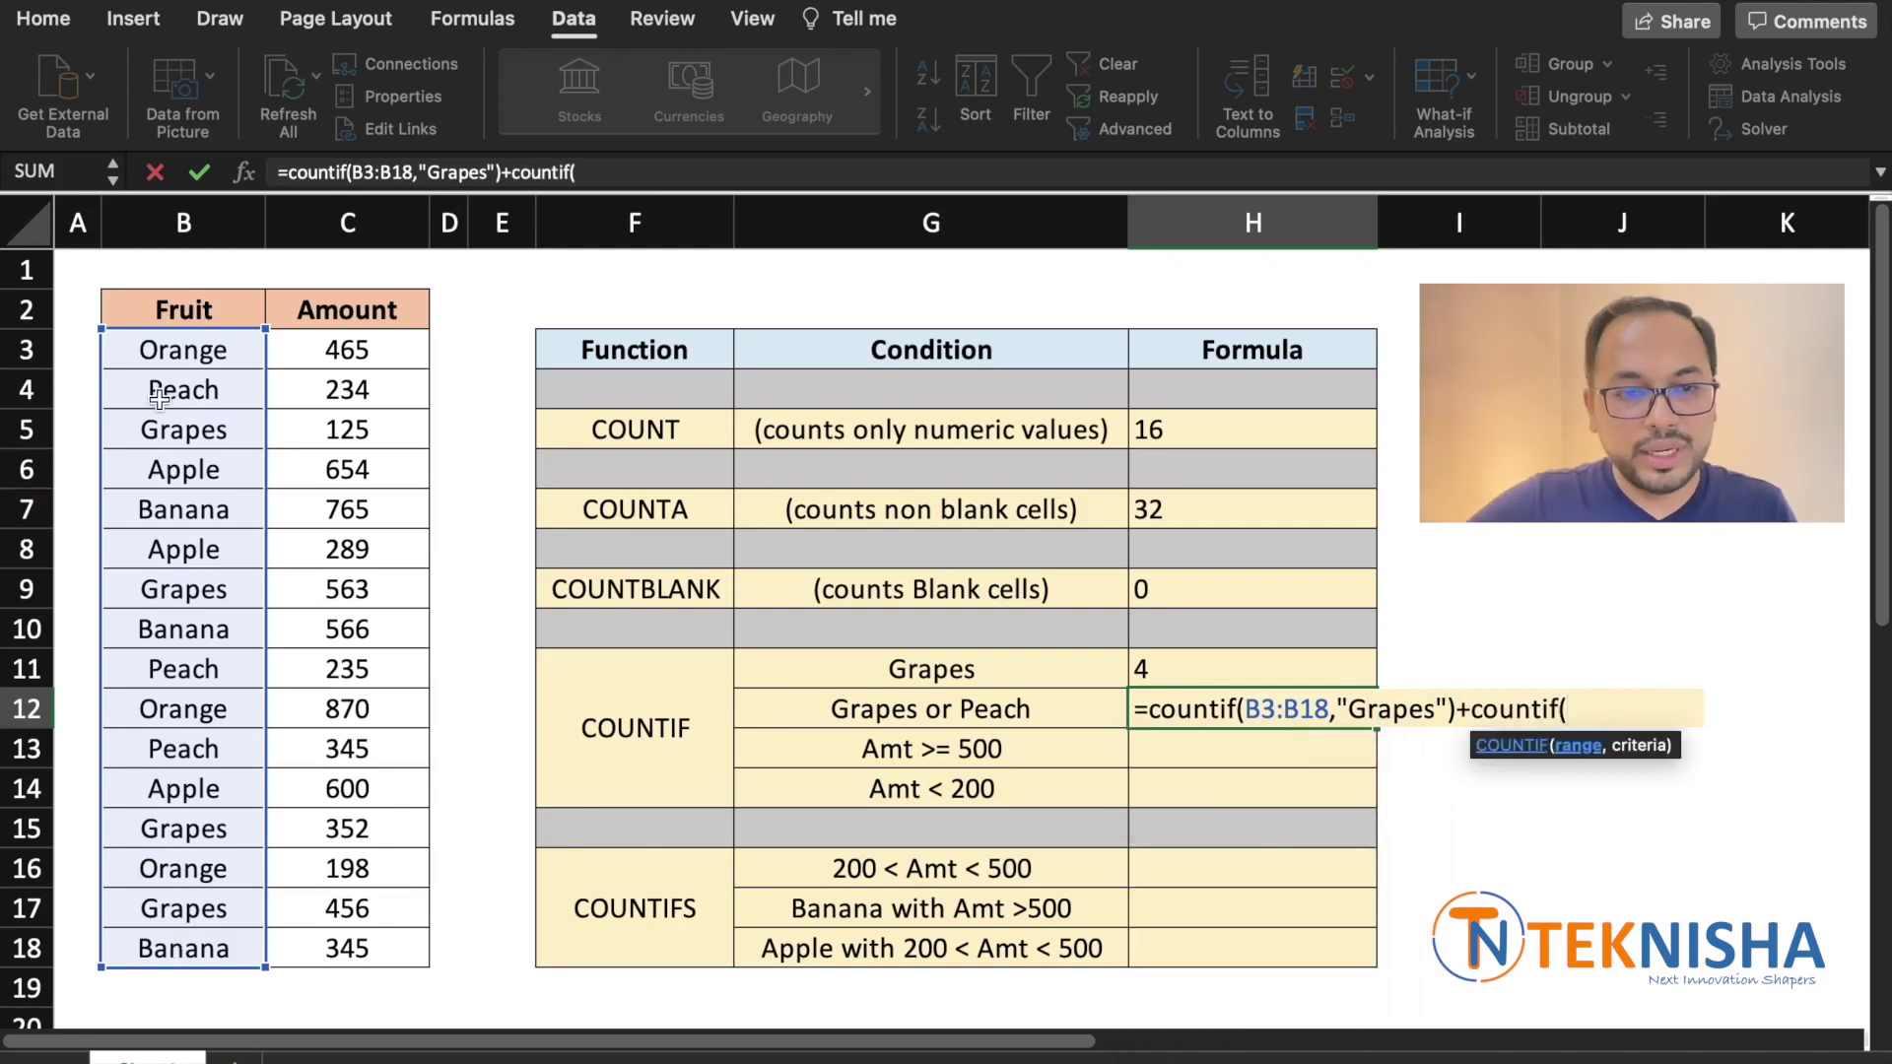
pyautogui.moveTo(182, 354); pyautogui.dragTo(176, 958)
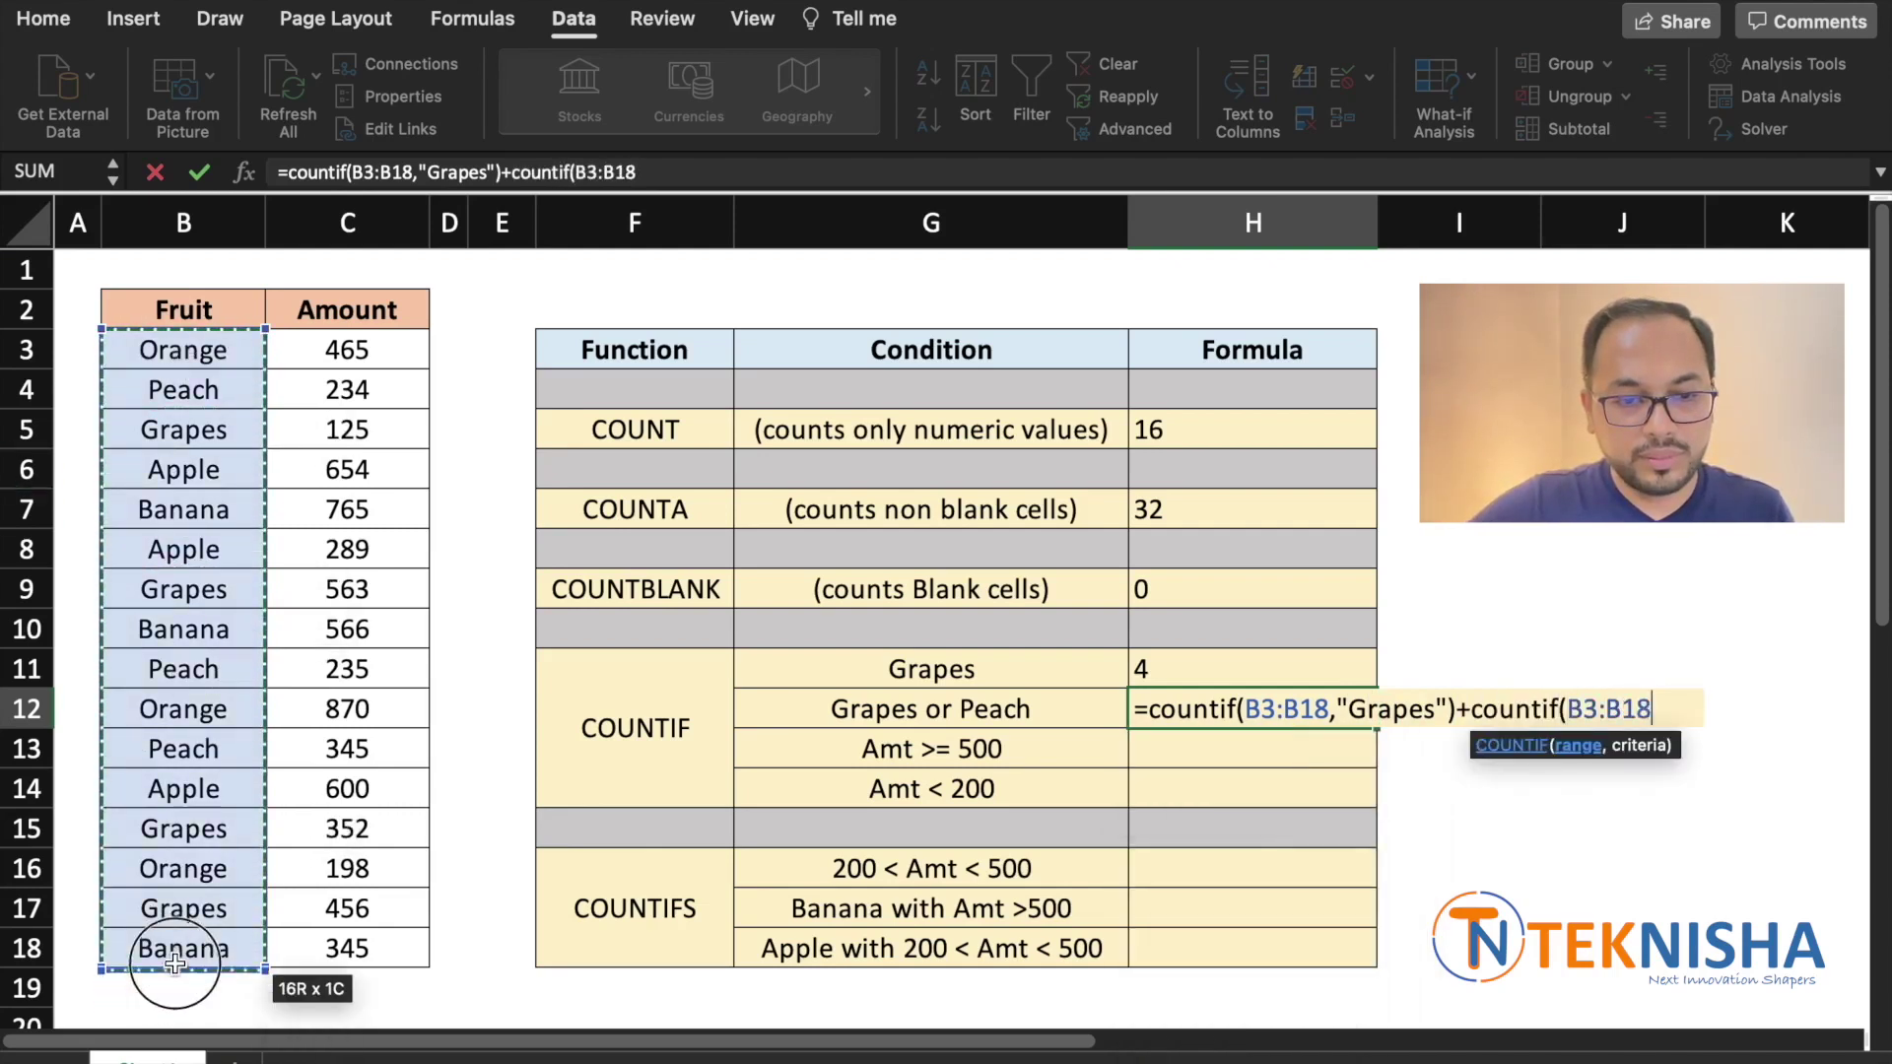
pyautogui.write(',')
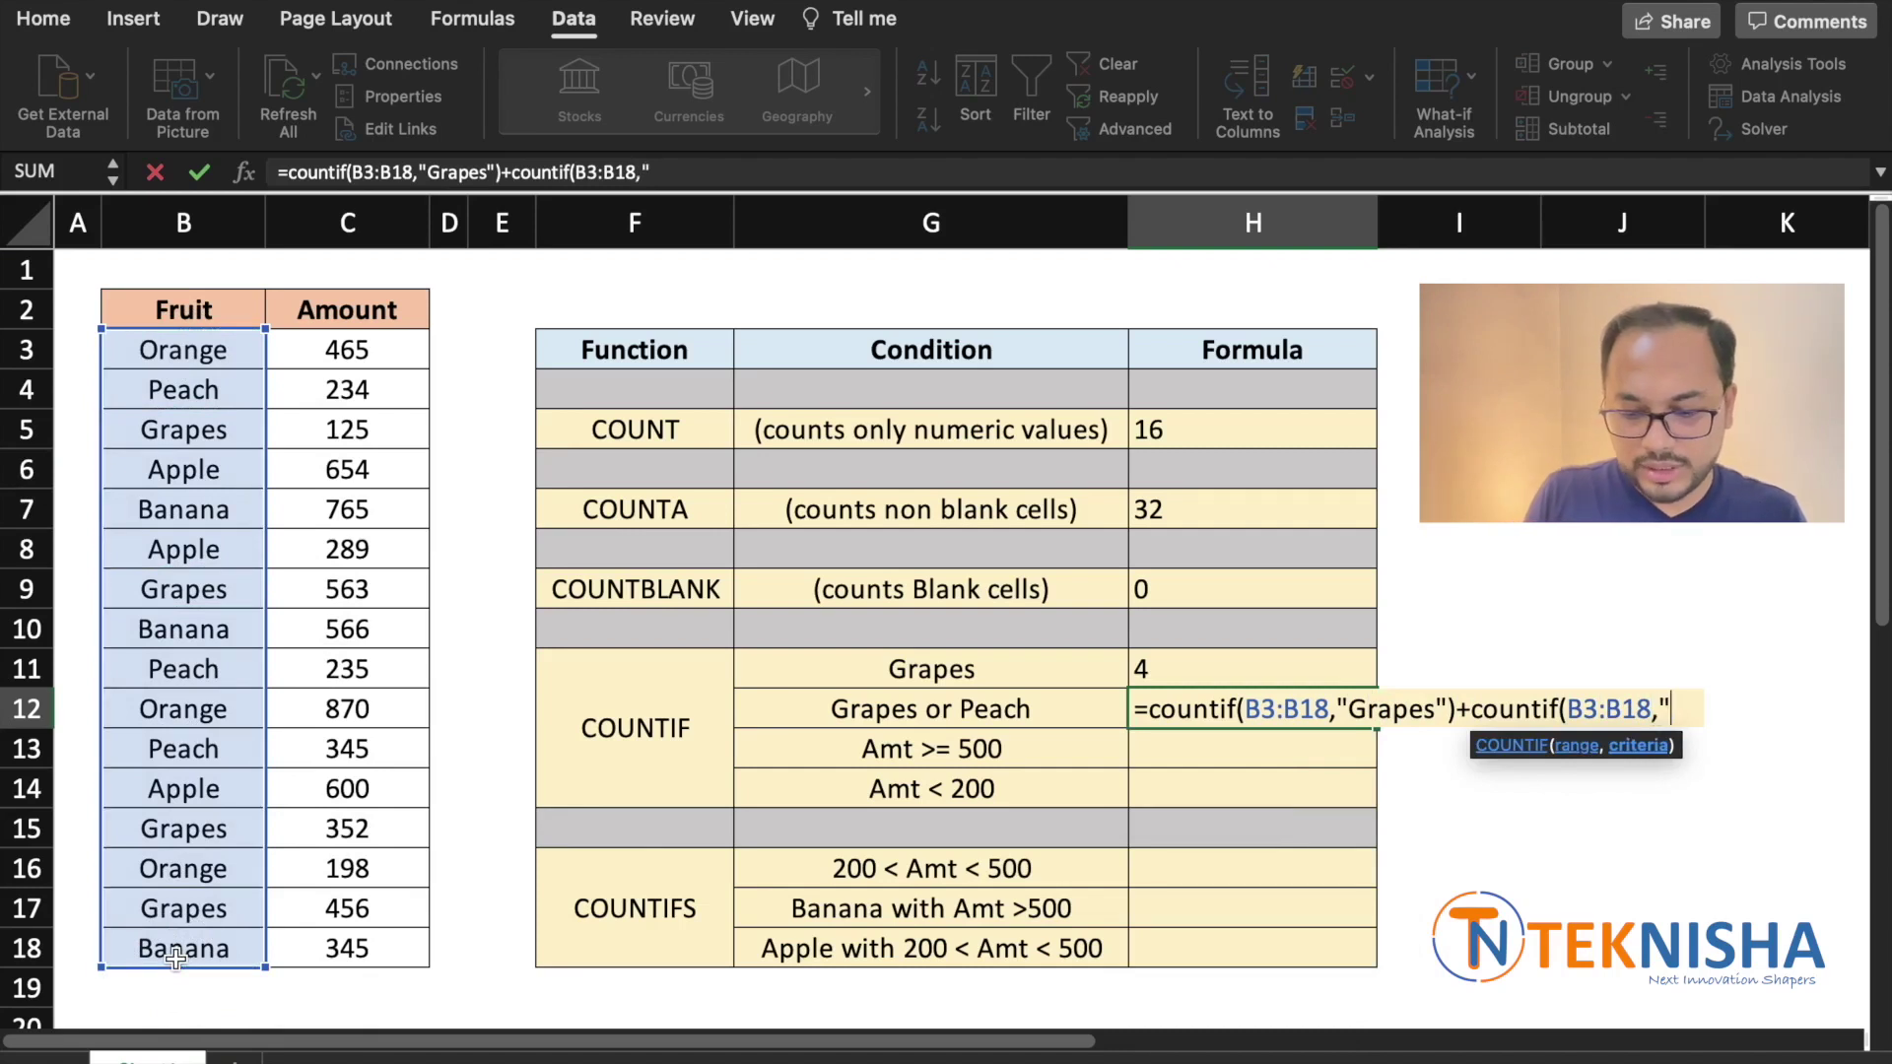
pyautogui.write('"Peach')
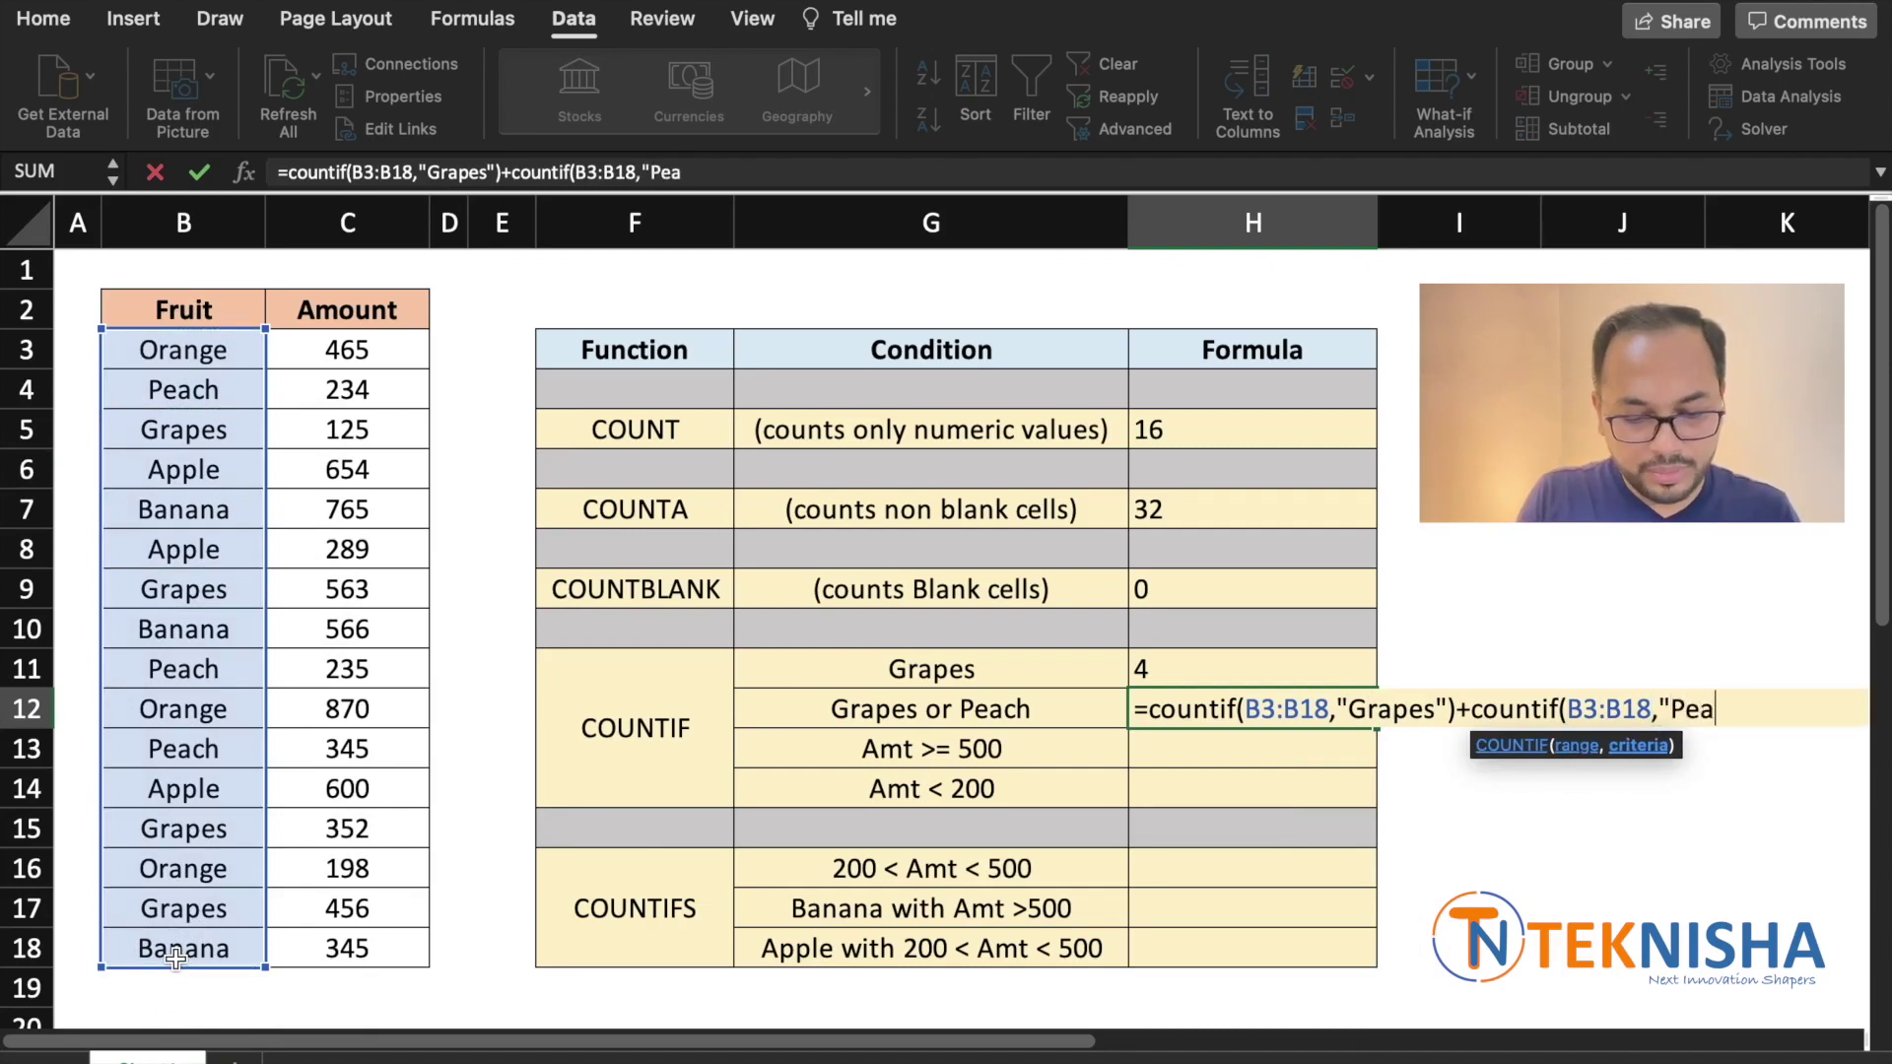
pyautogui.press('Return')
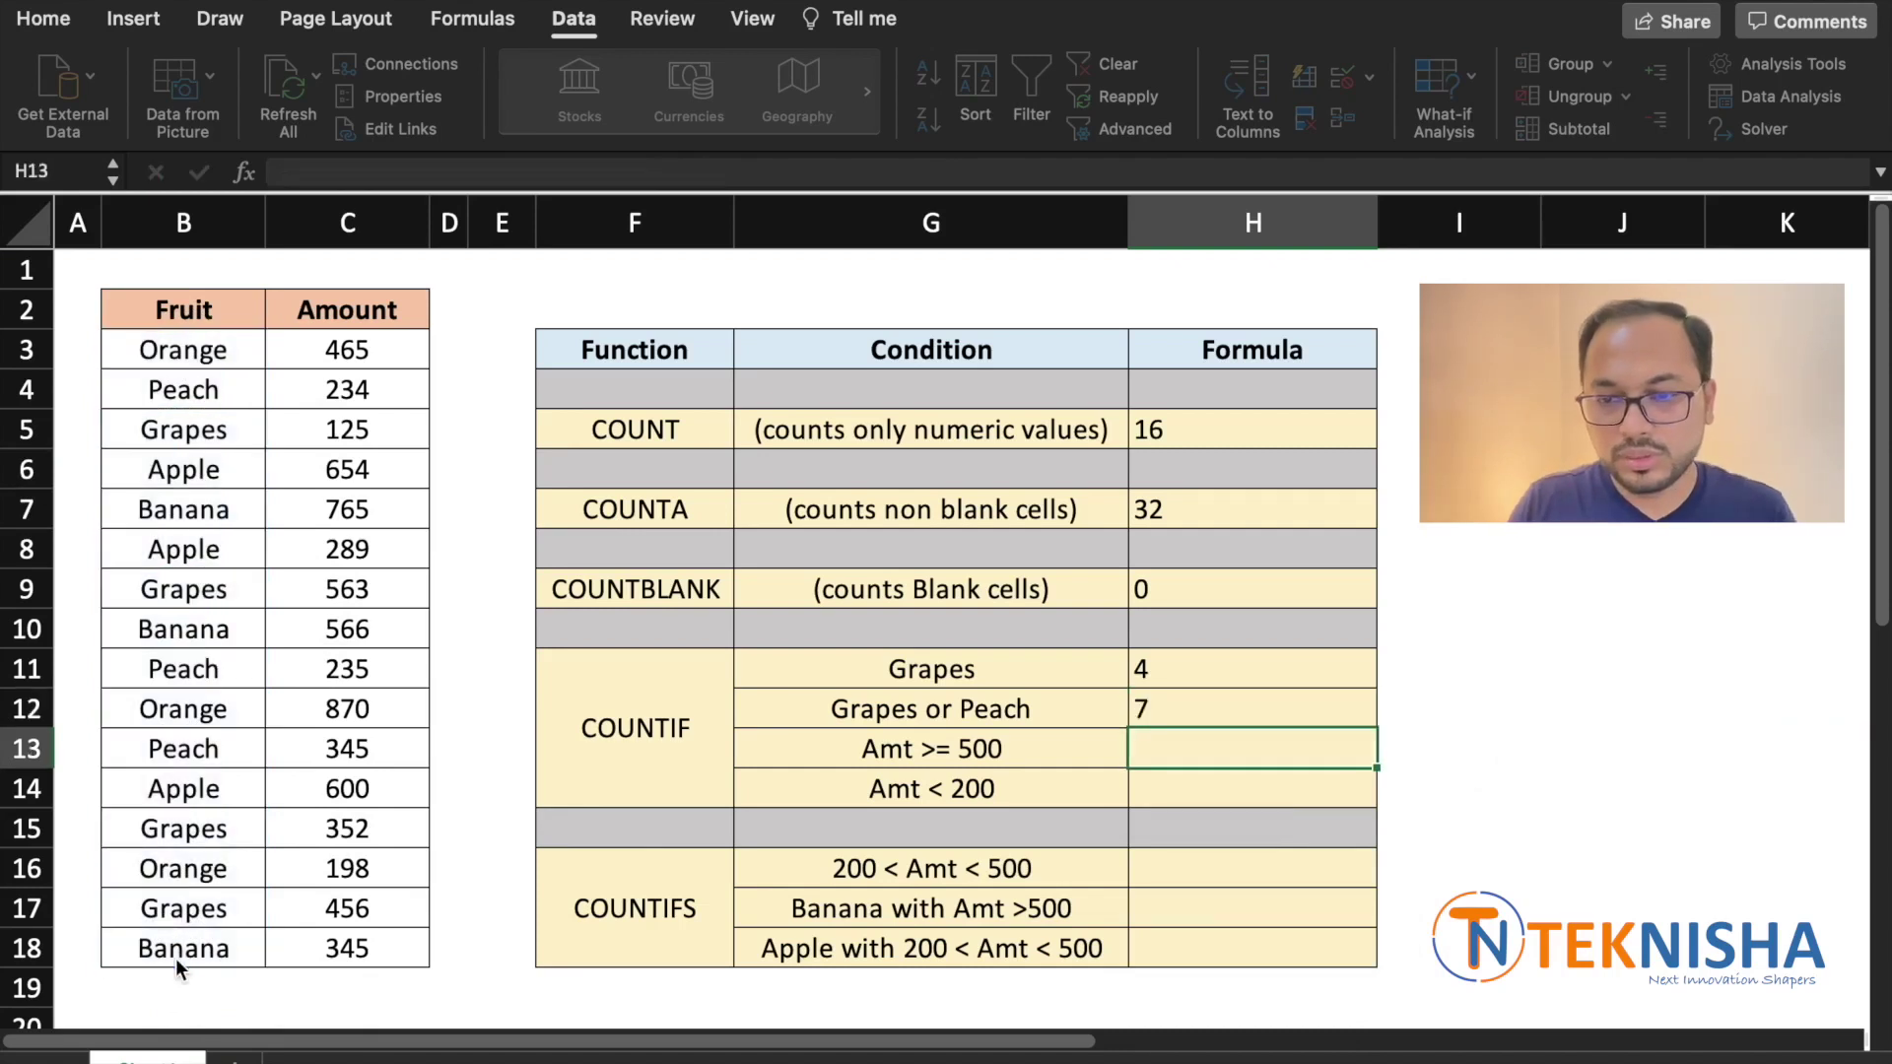
pyautogui.press('Up')
# Step: Enter =COUNTIF(C3:C18,">=500") in H13 for the Amt >= 500 row, returning 6
pyautogui.click(1044, 749)
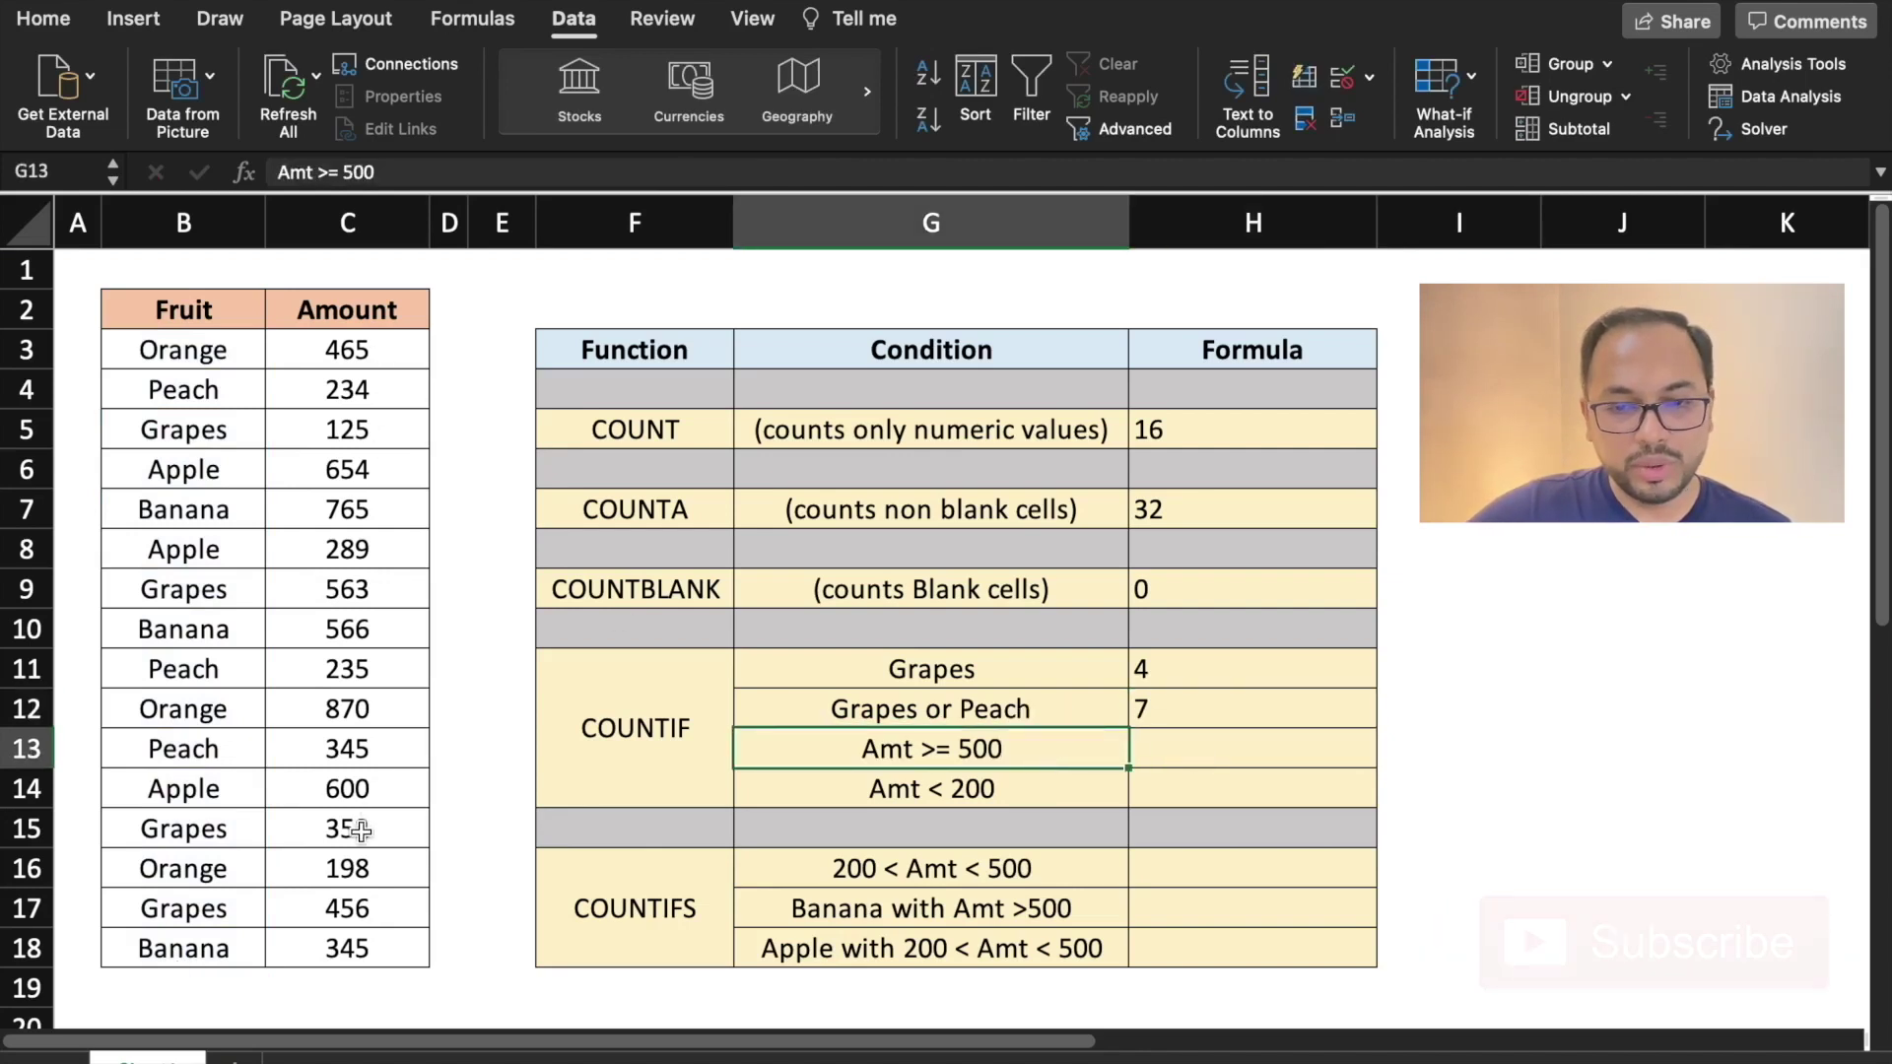
pyautogui.click(1238, 752)
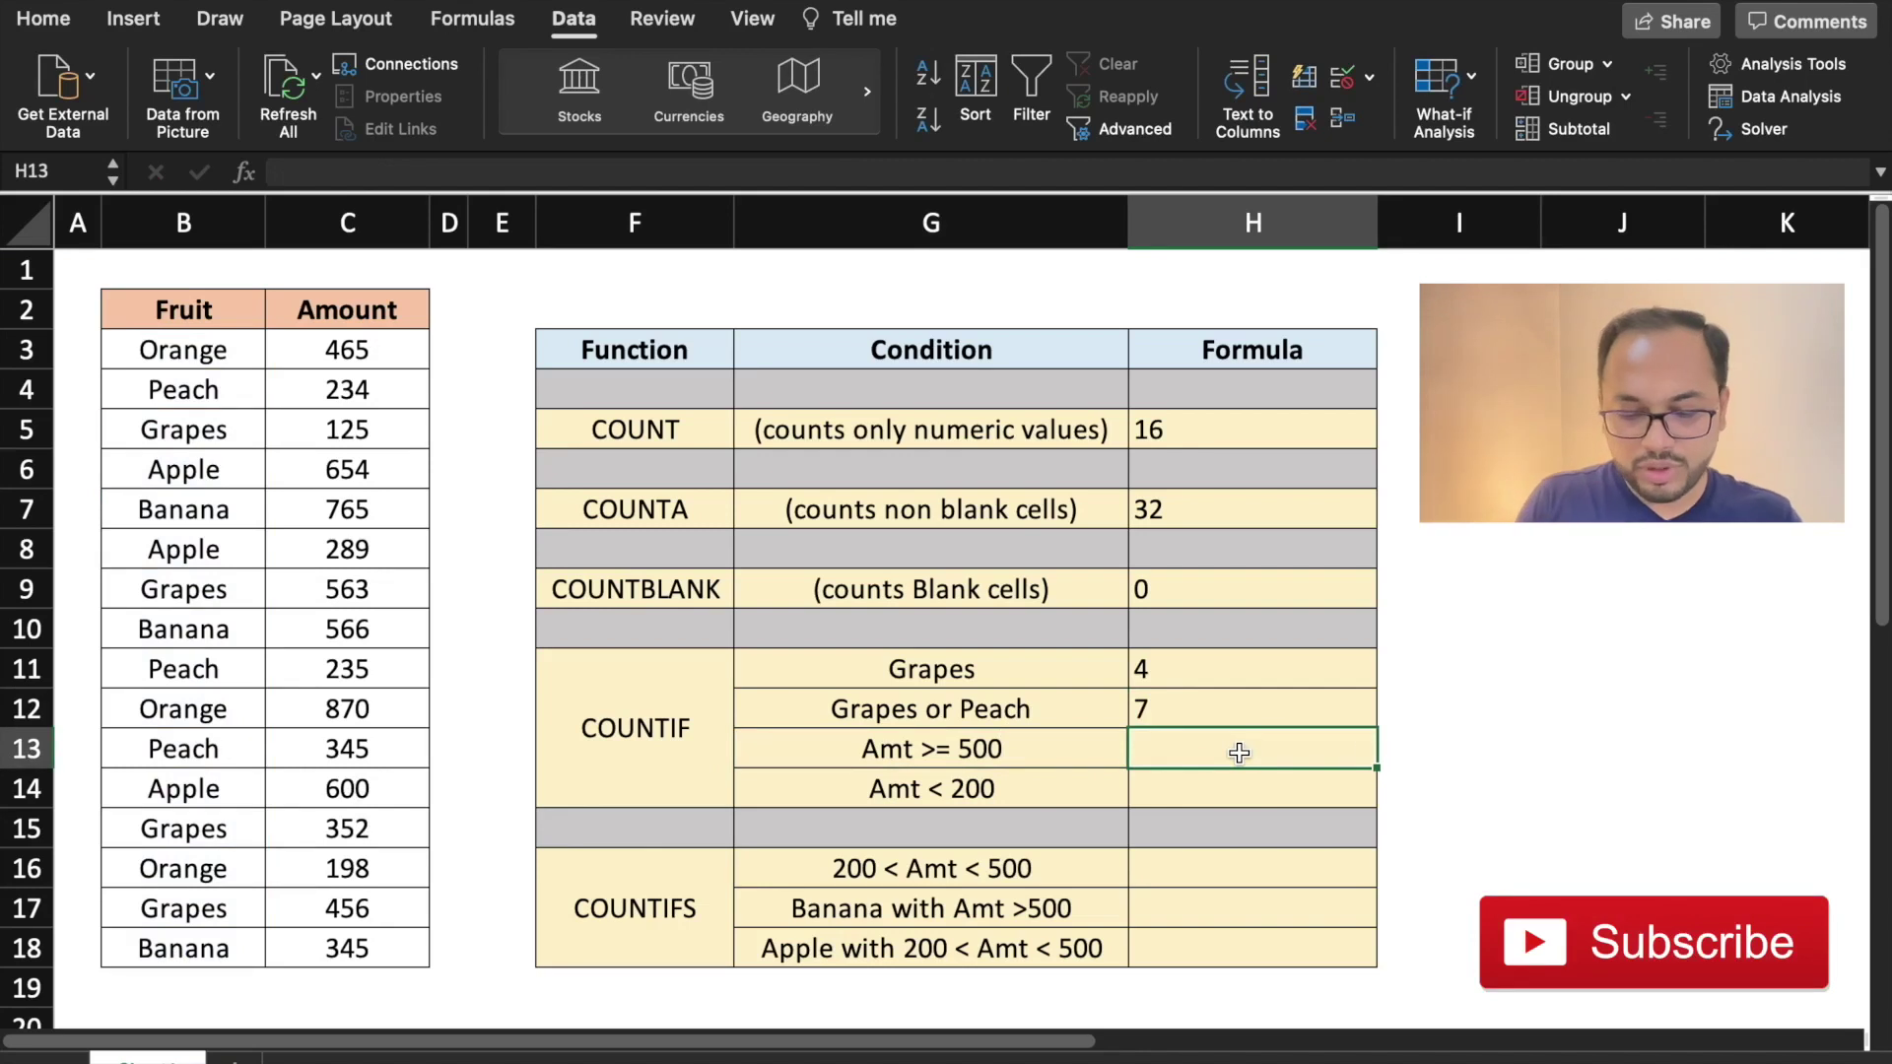
pyautogui.write('=countif')
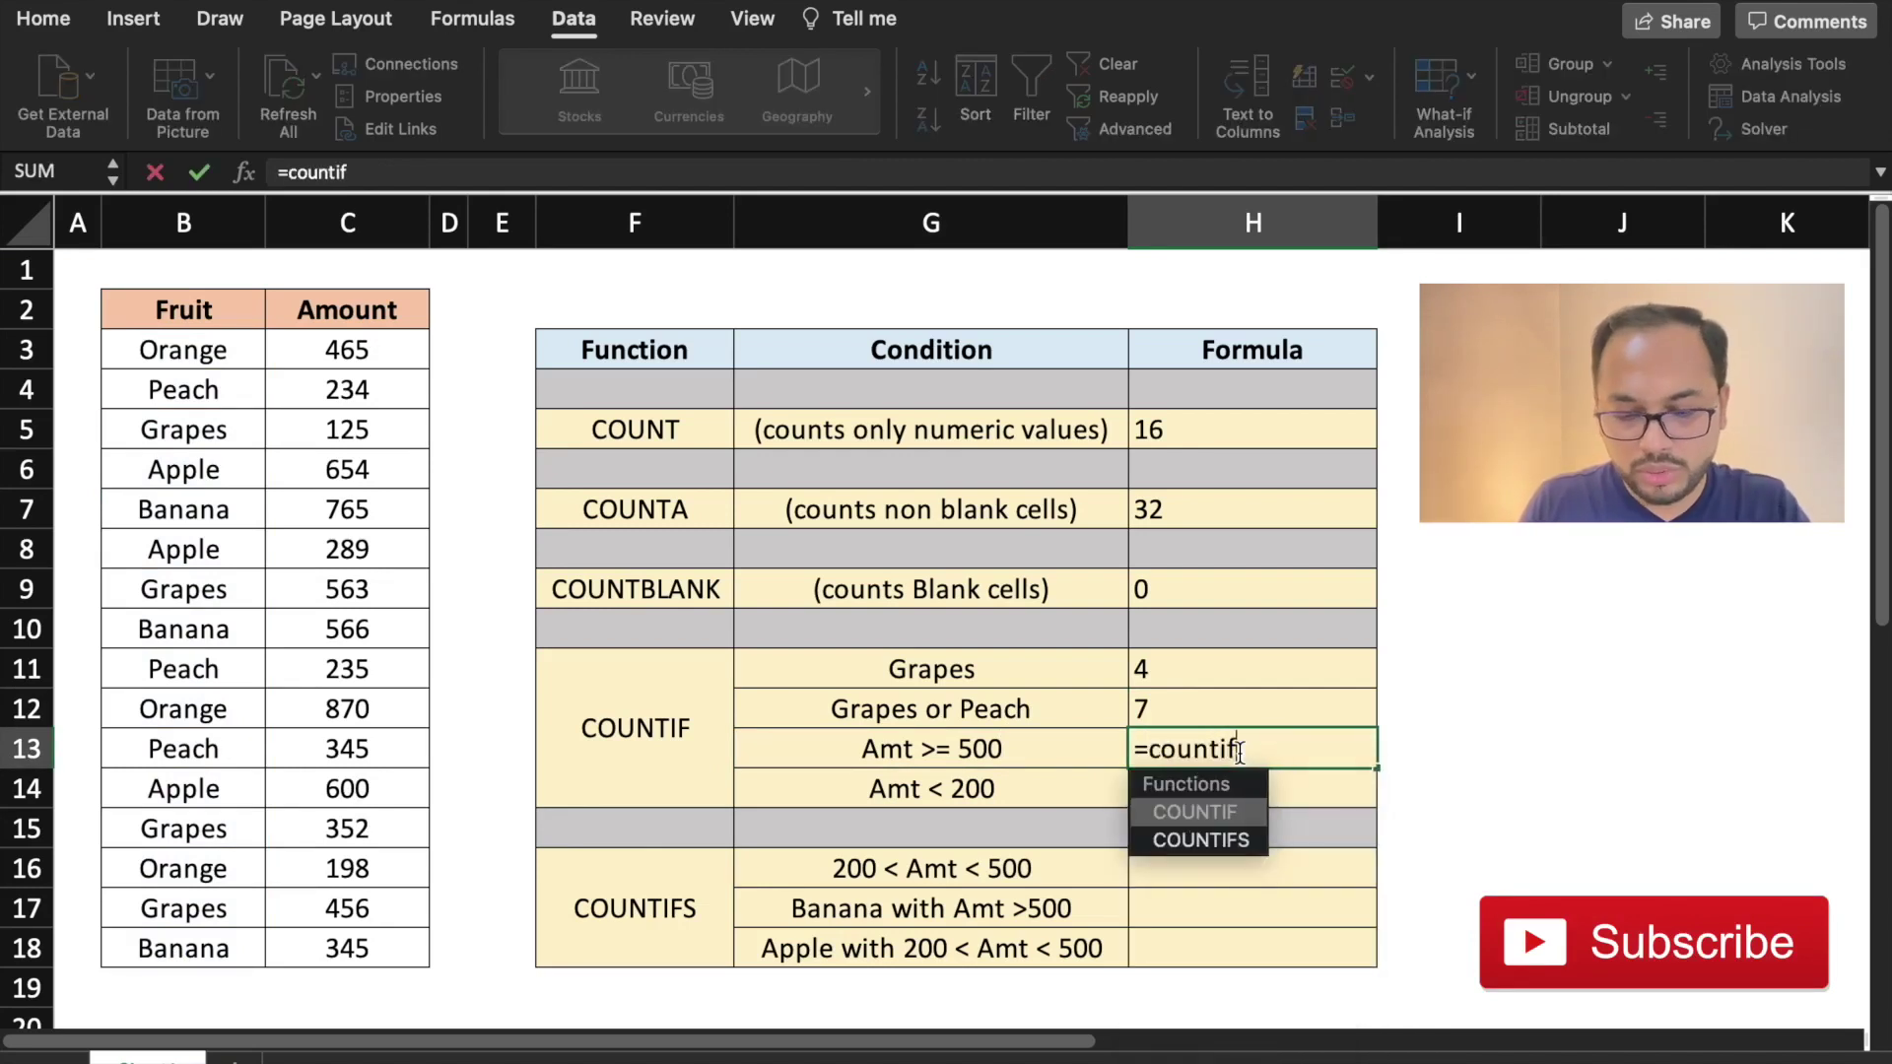
pyautogui.write('(')
pyautogui.moveTo(379, 357); pyautogui.dragTo(363, 947)
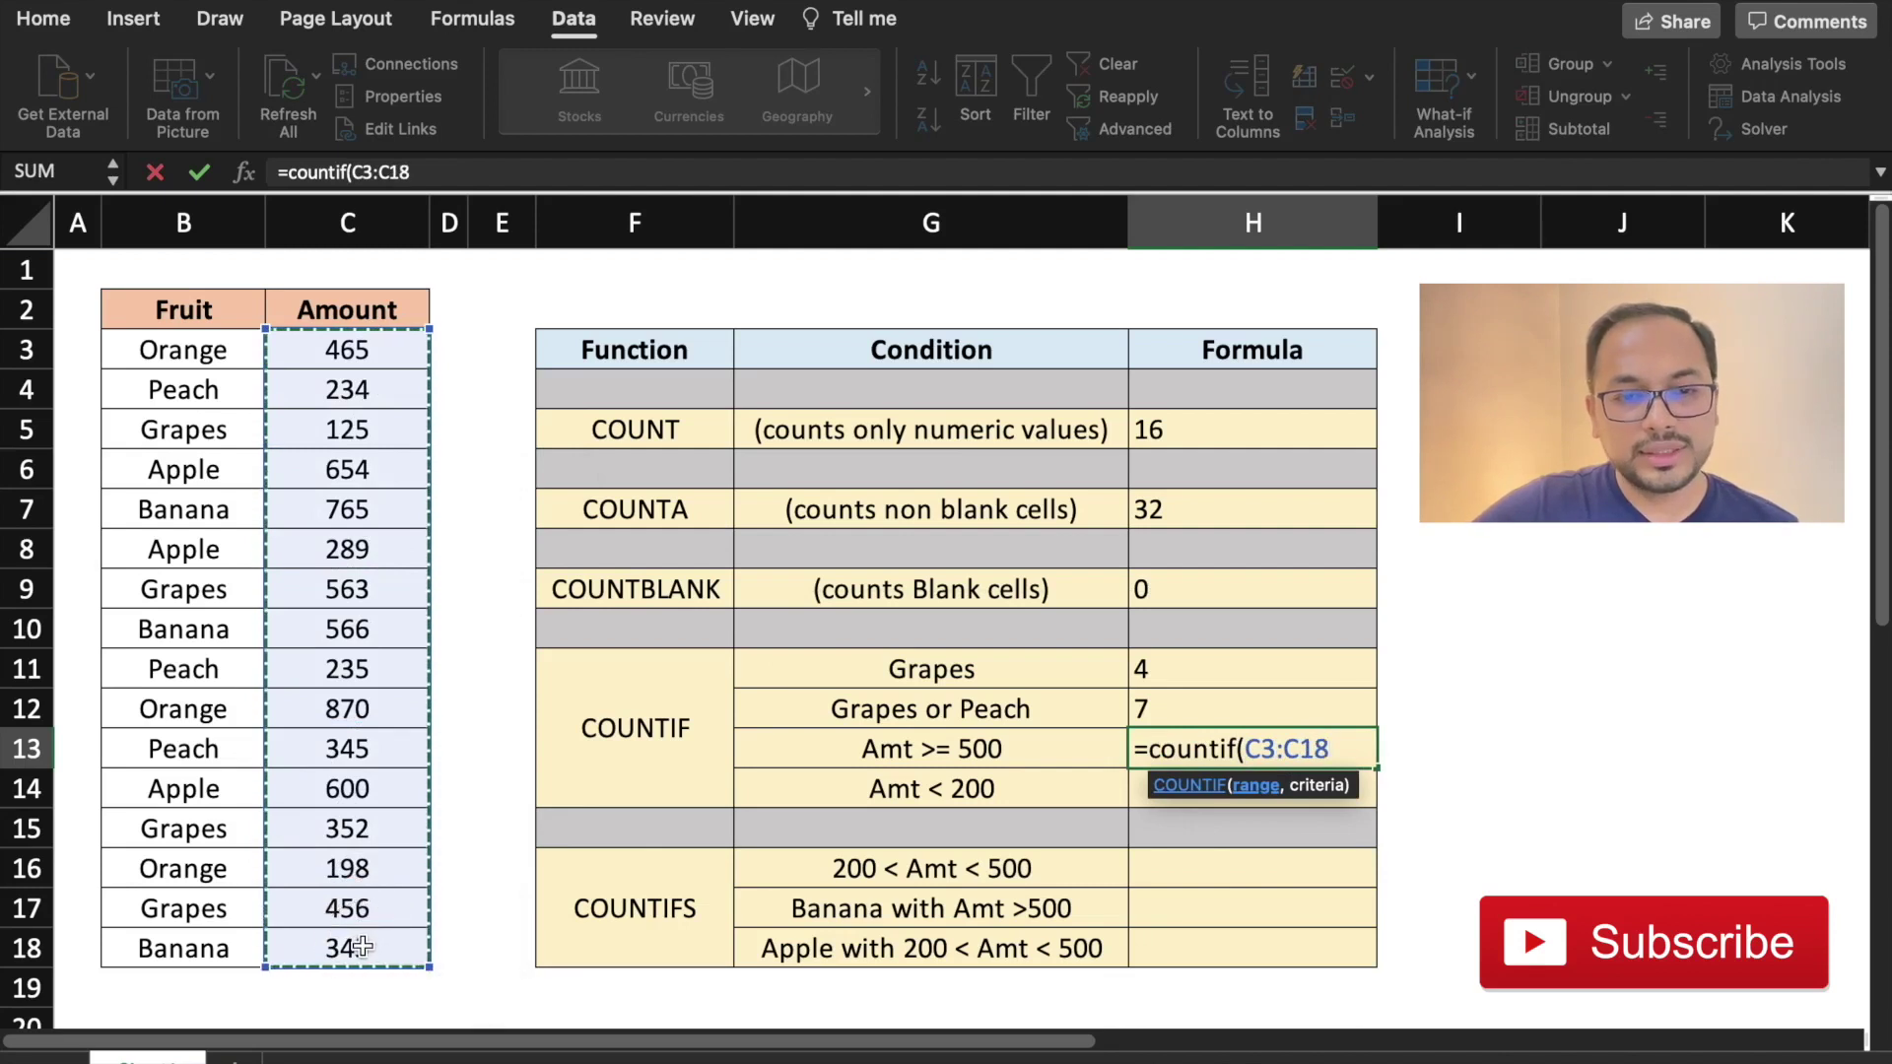
pyautogui.write(',"')
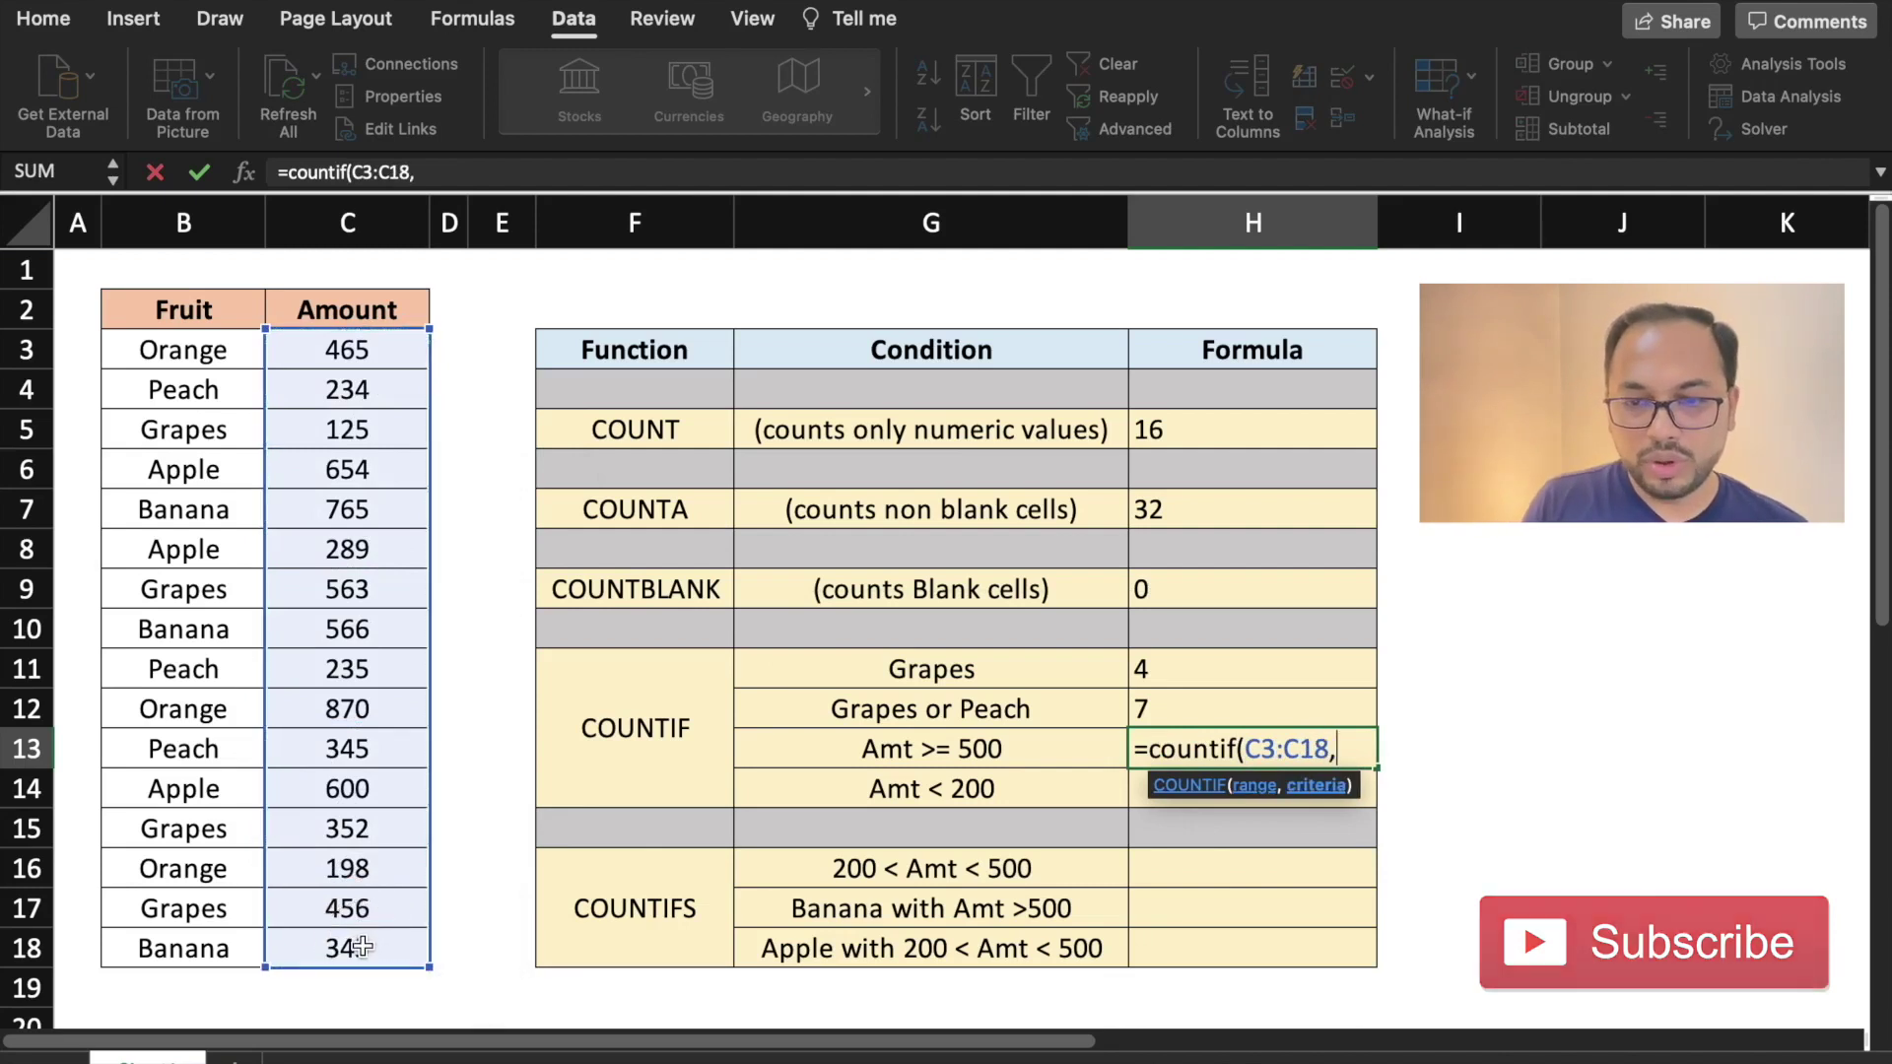
pyautogui.write('>')
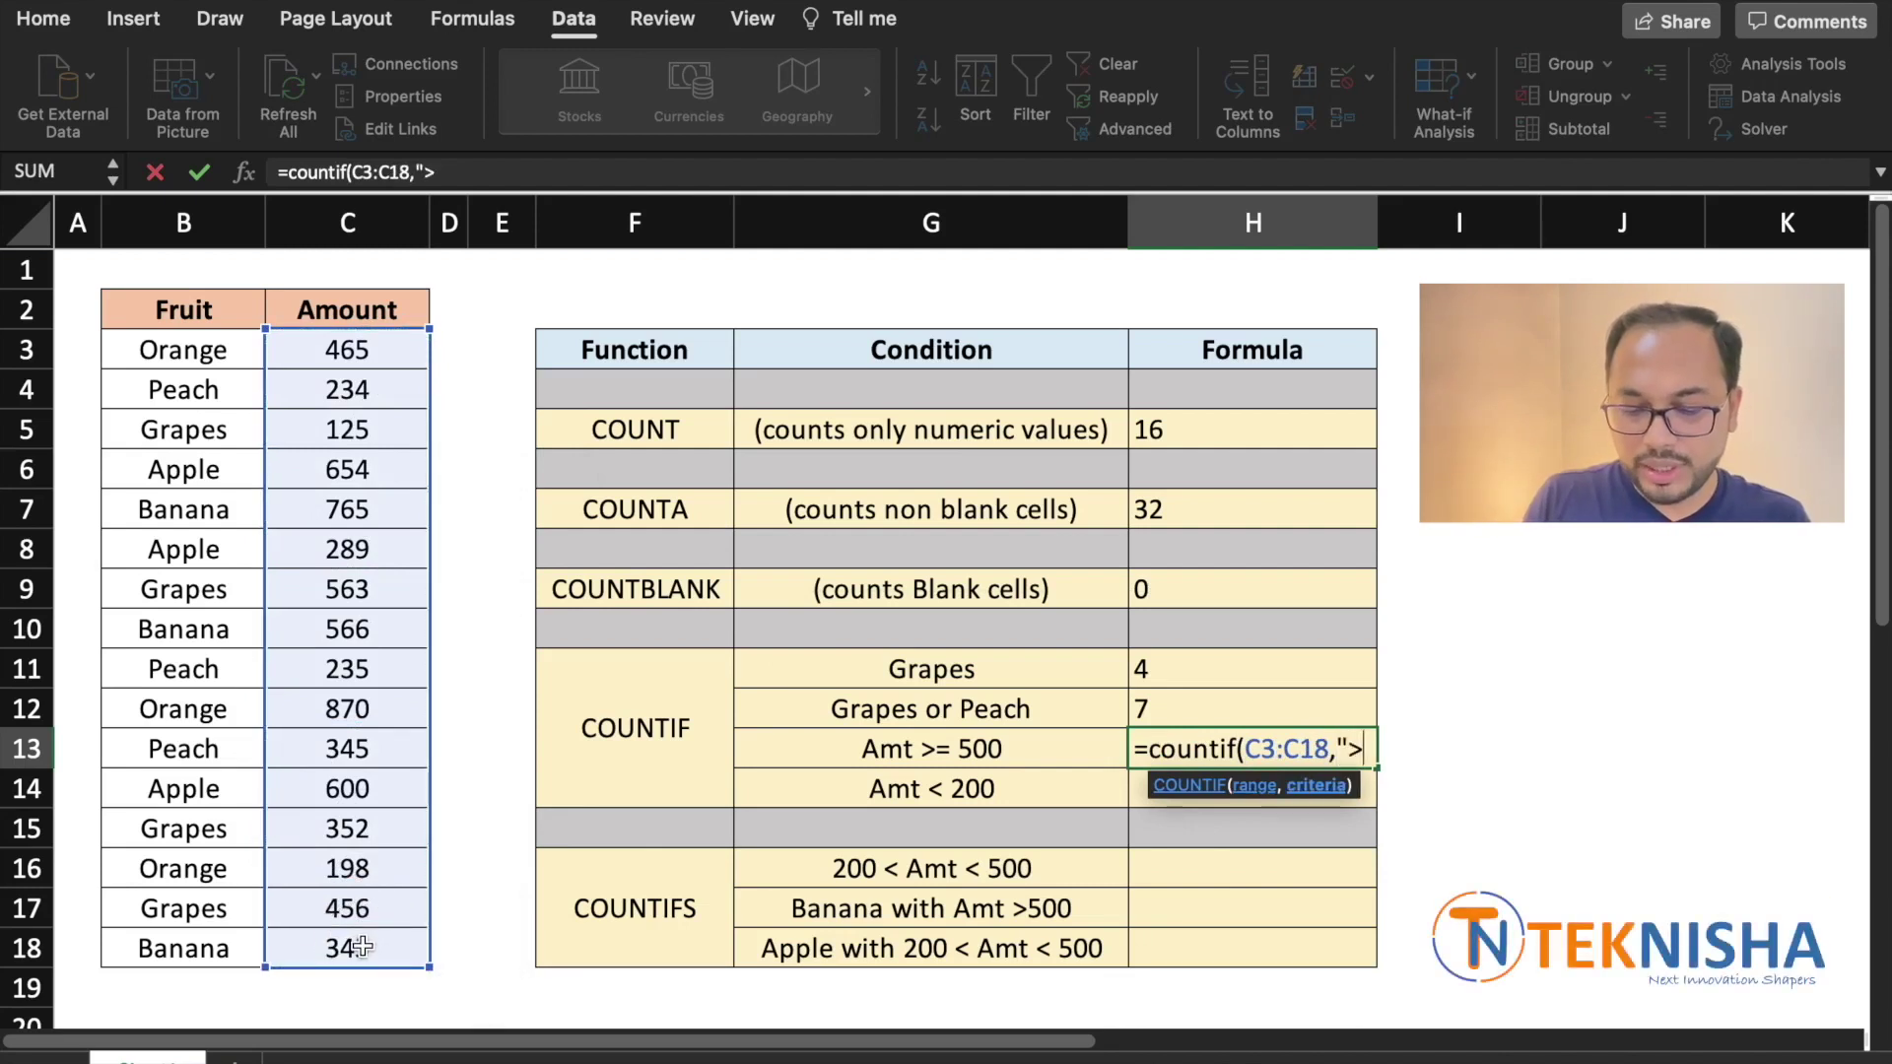
pyautogui.write('=500')
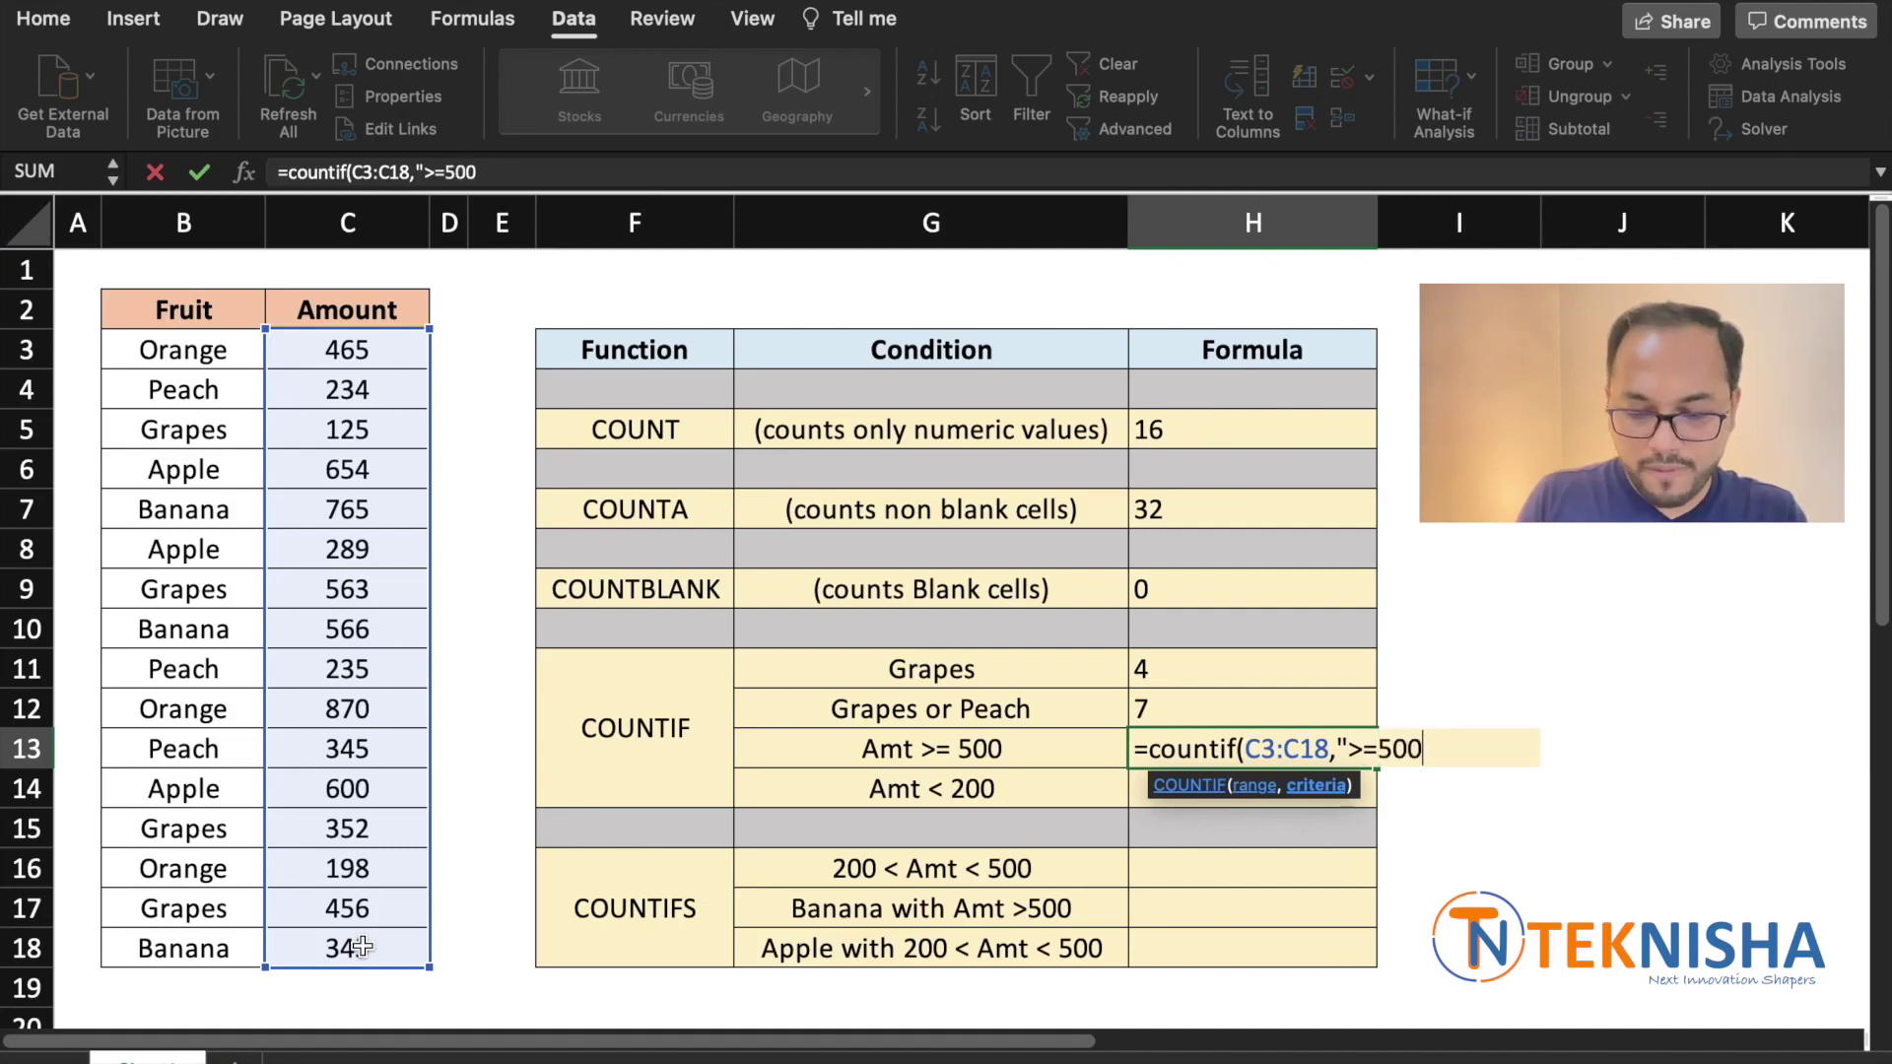
pyautogui.write('")')
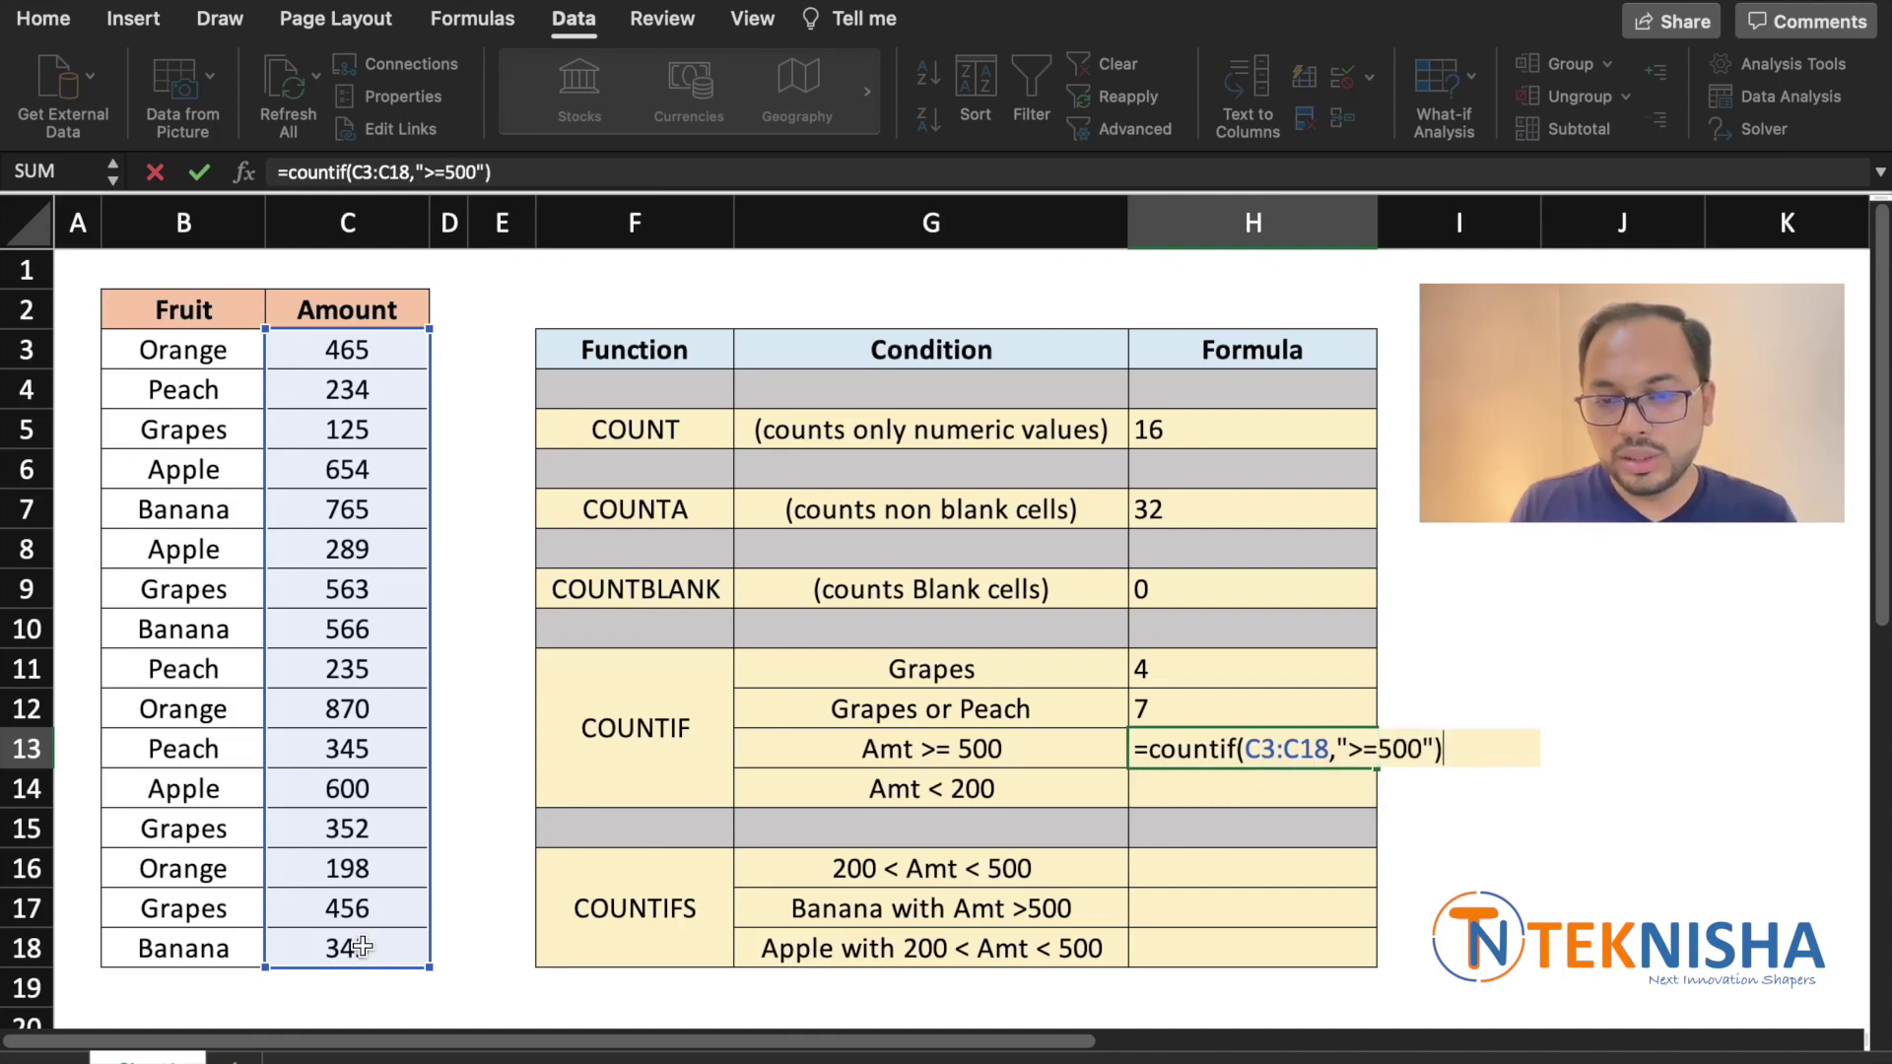
pyautogui.press('Return')
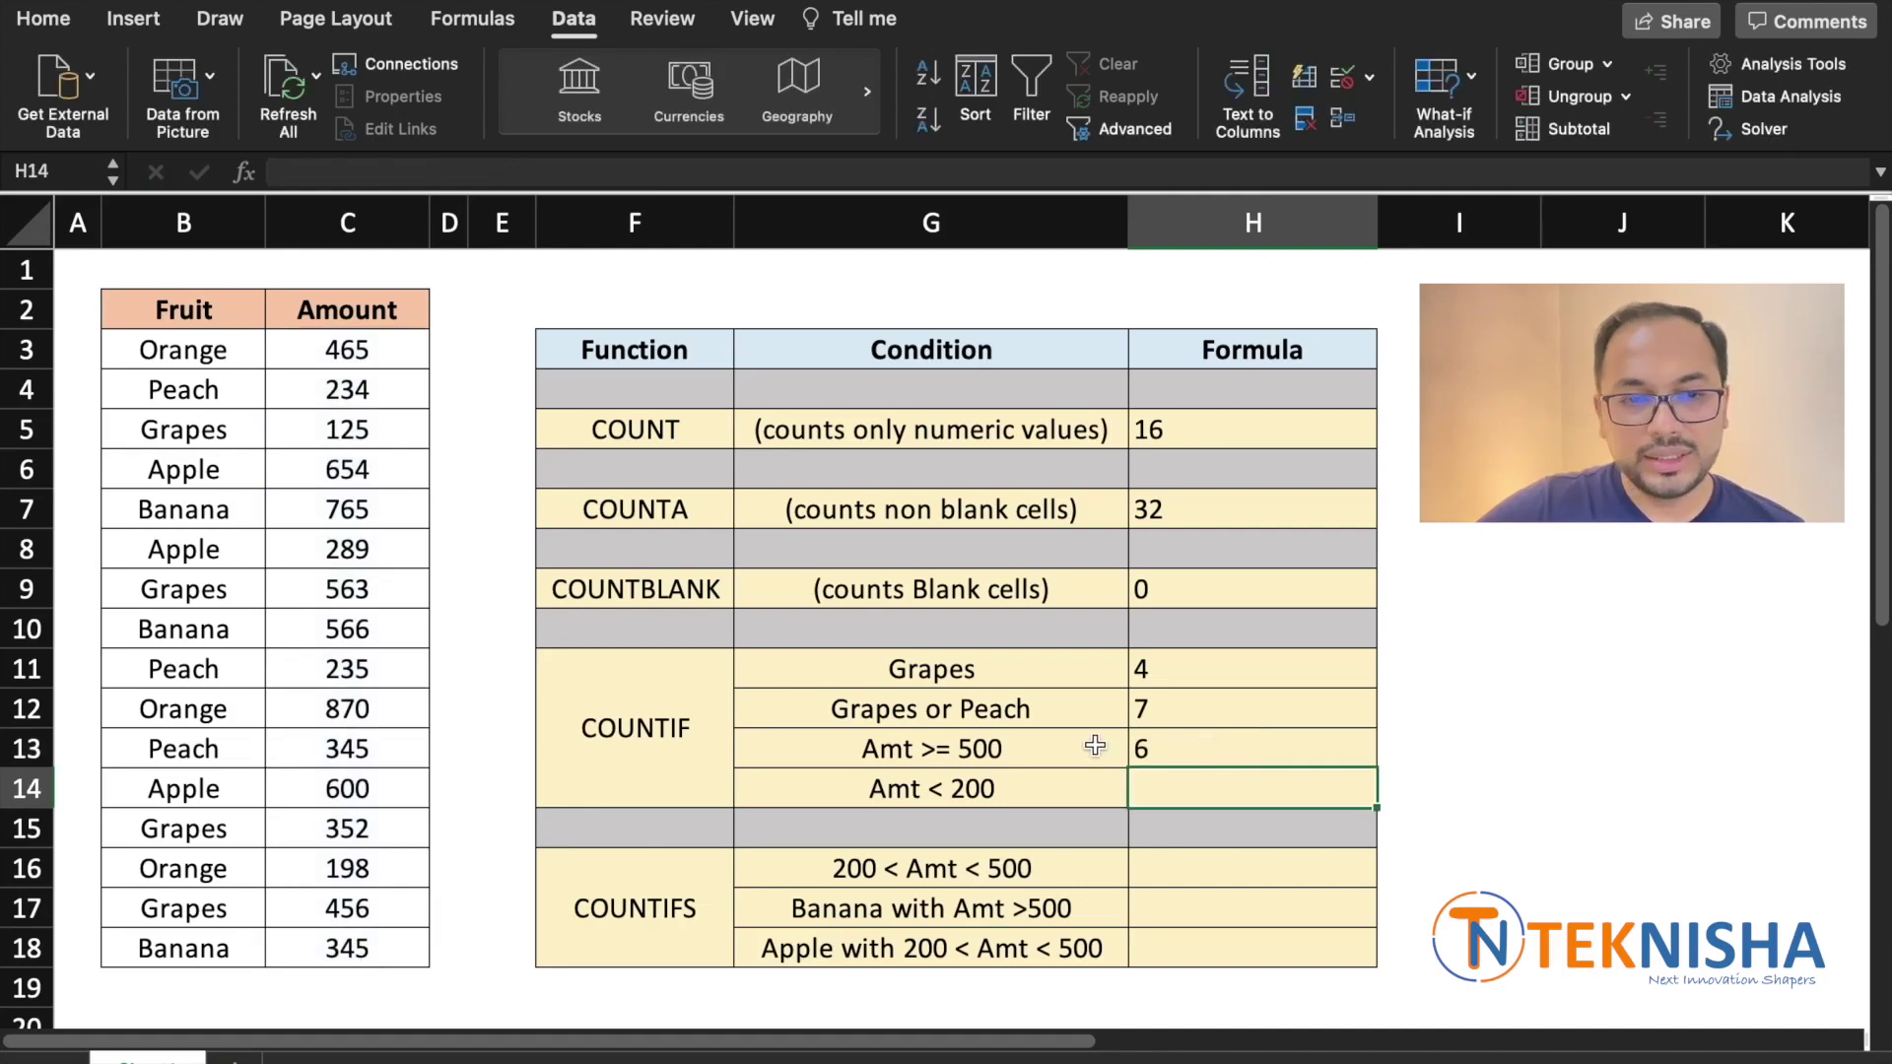
pyautogui.moveTo(315, 351); pyautogui.dragTo(300, 944)
# Step: Enter =COUNTIF(C3:C18,"<200") in H14 for the Amt < 200 row, returning 2
pyautogui.click(1168, 802)
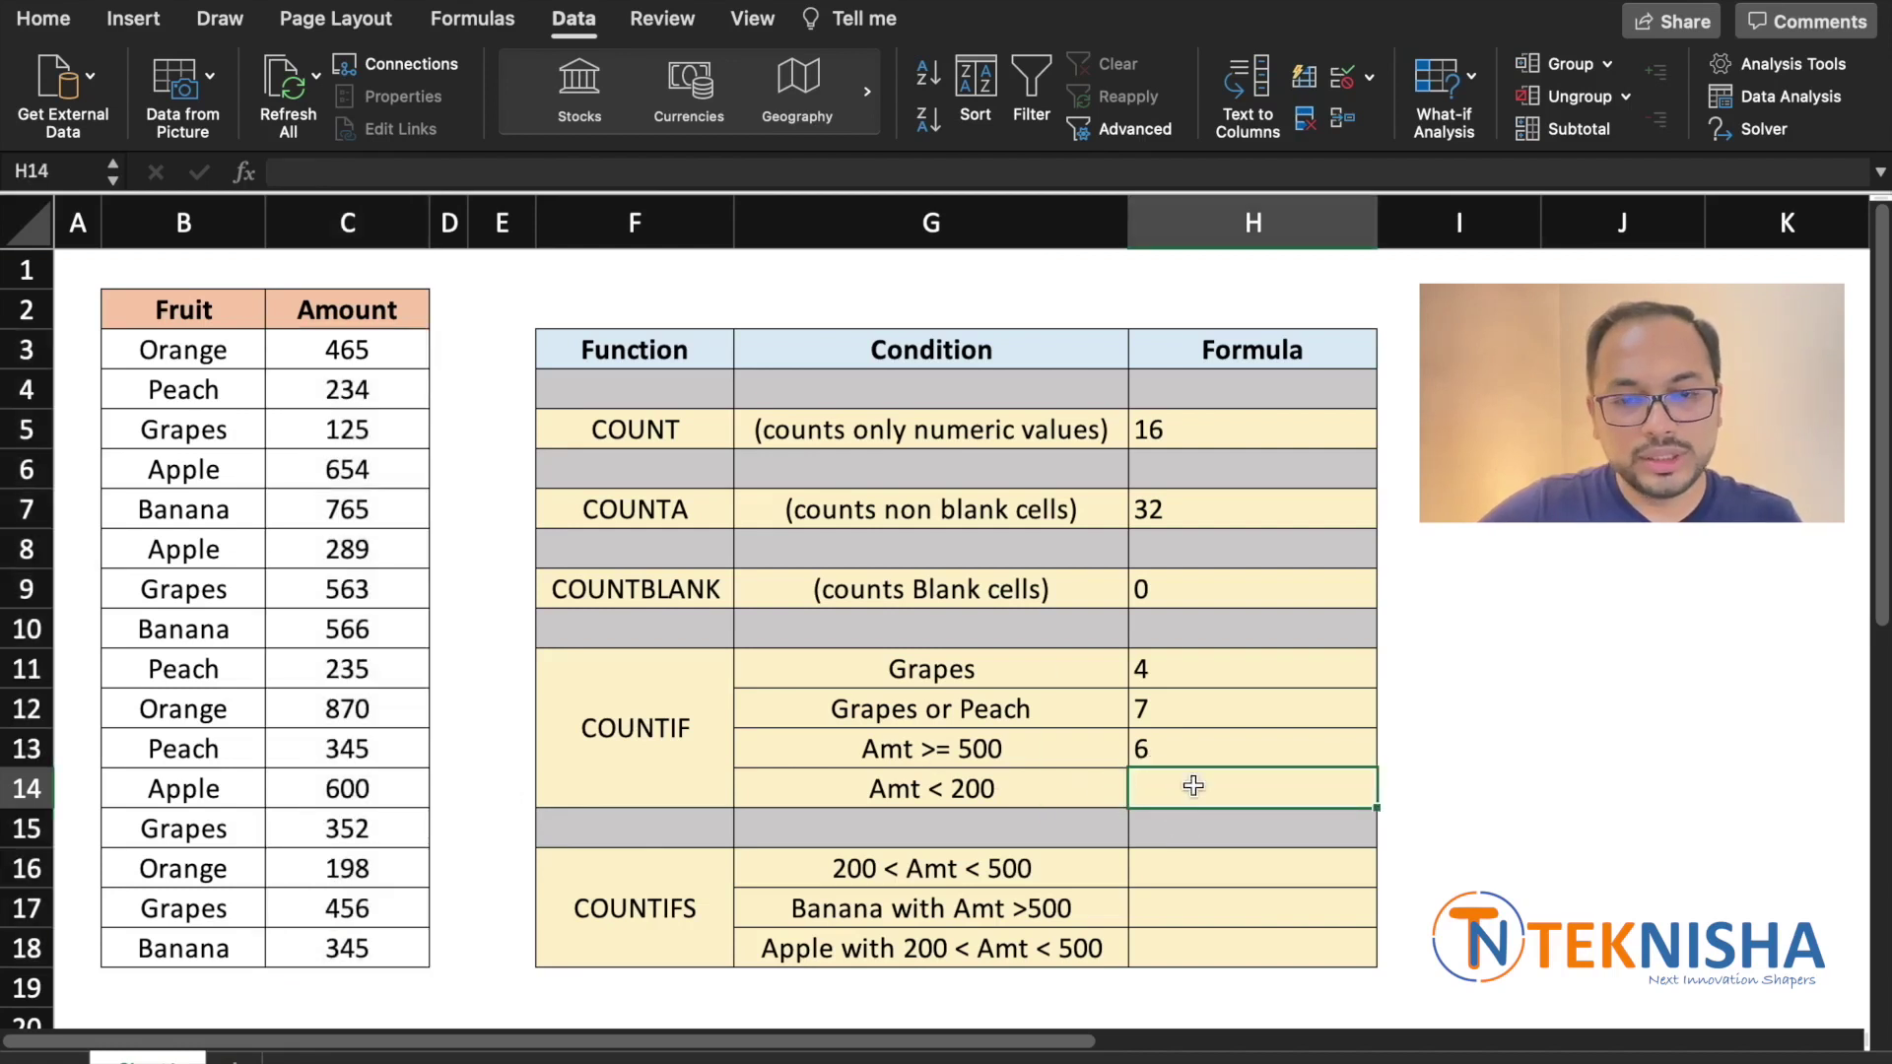
pyautogui.write('=countif(')
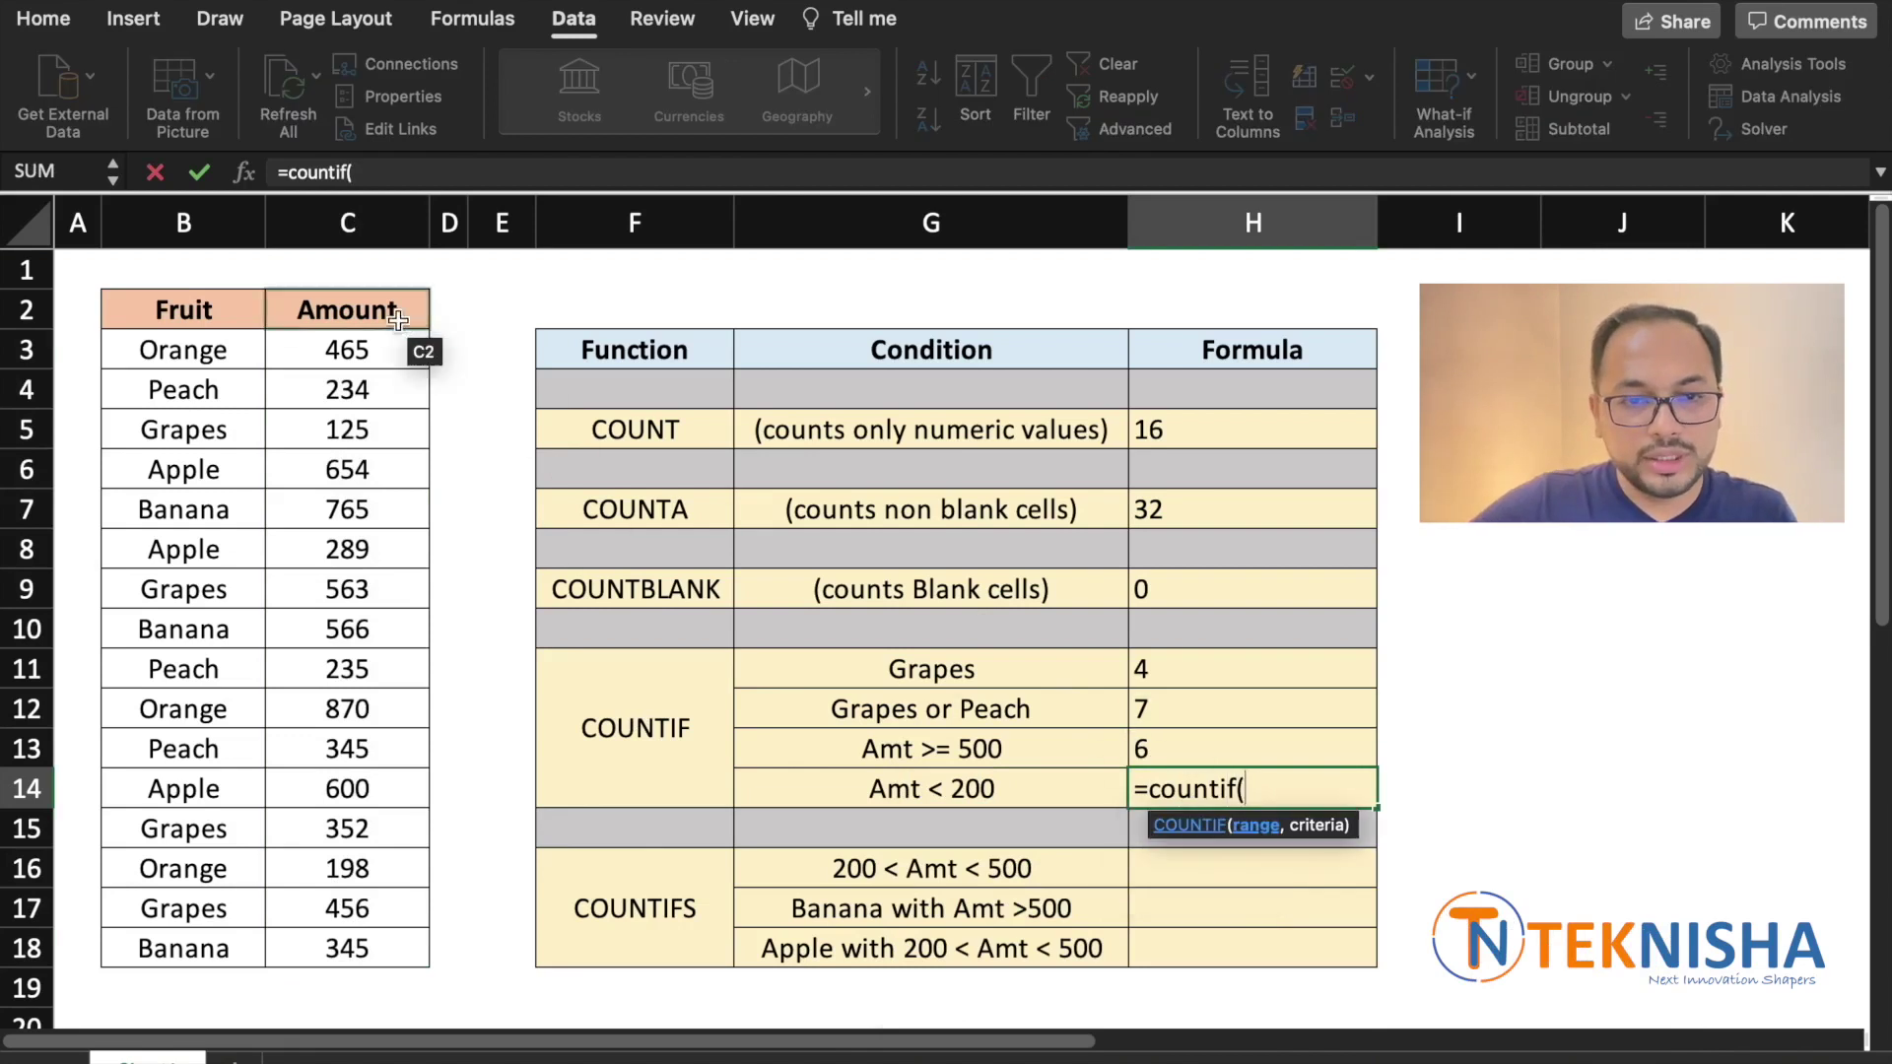
pyautogui.moveTo(370, 352); pyautogui.dragTo(370, 938)
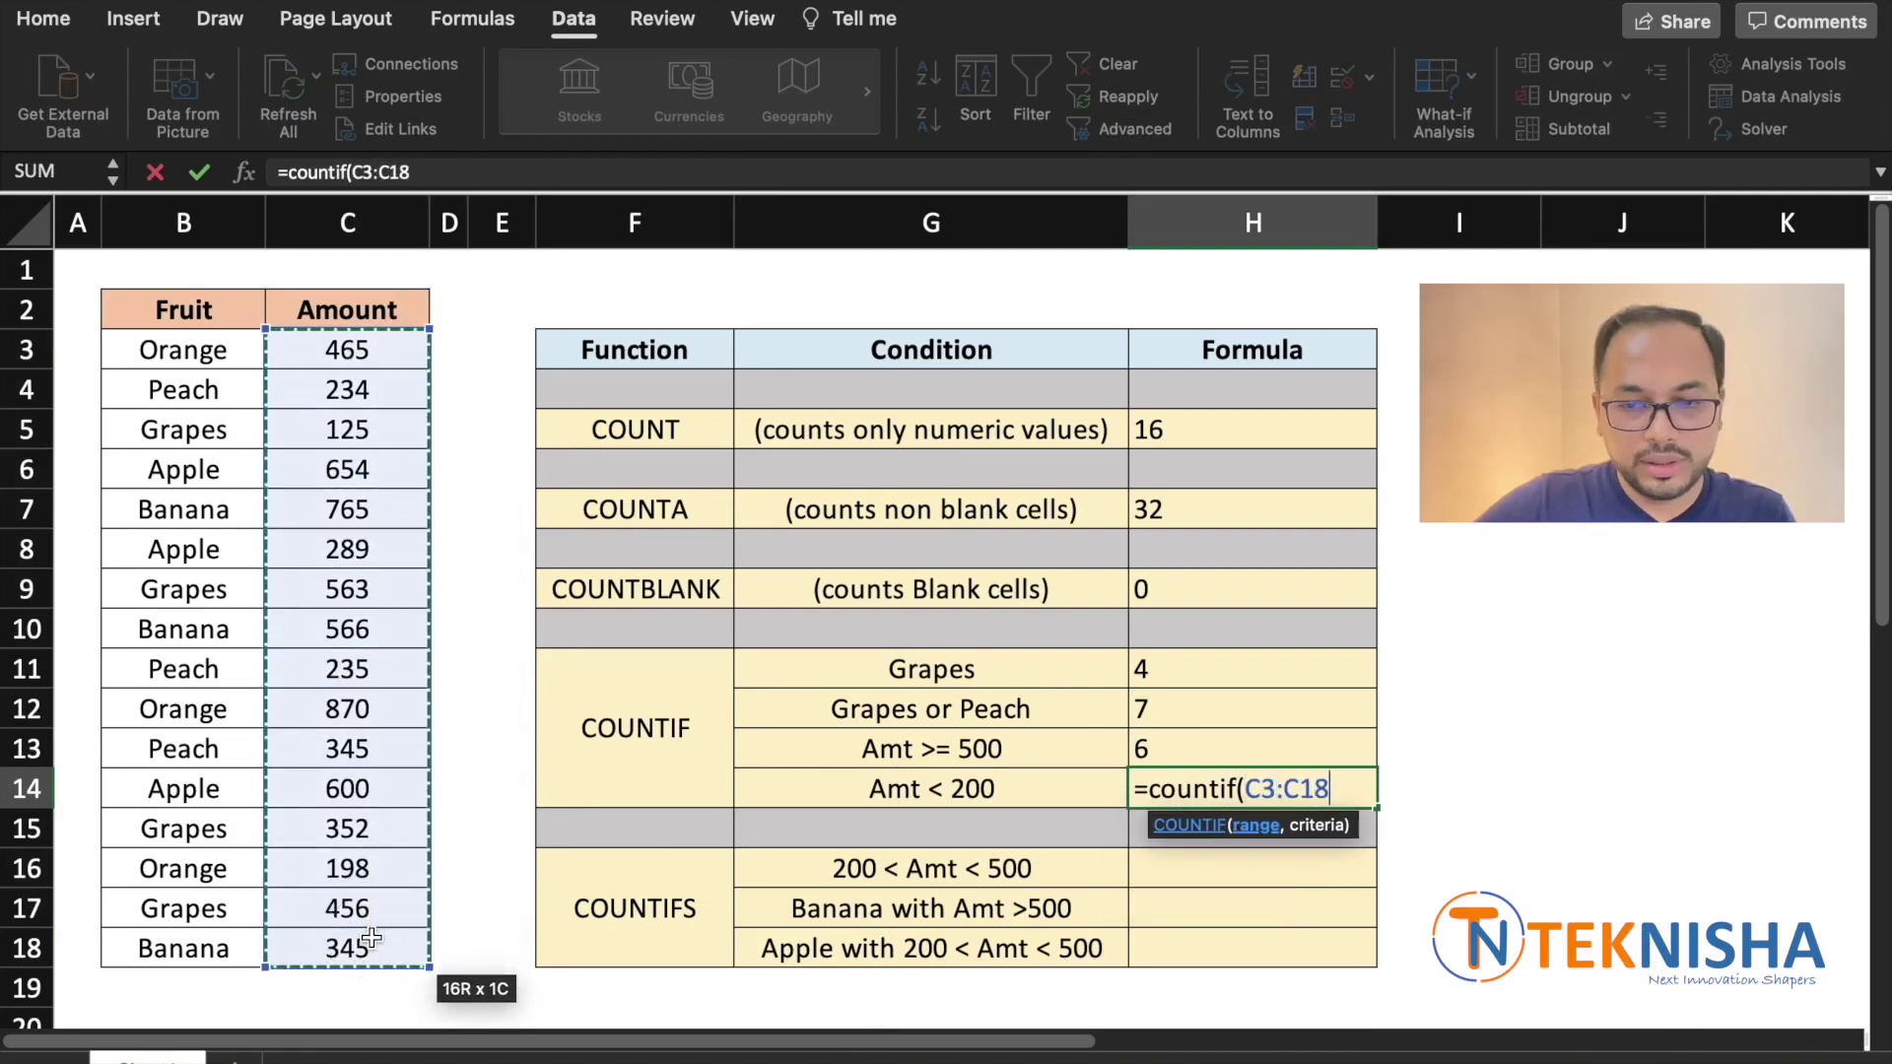
pyautogui.write(',"<200")')
pyautogui.press('Return')
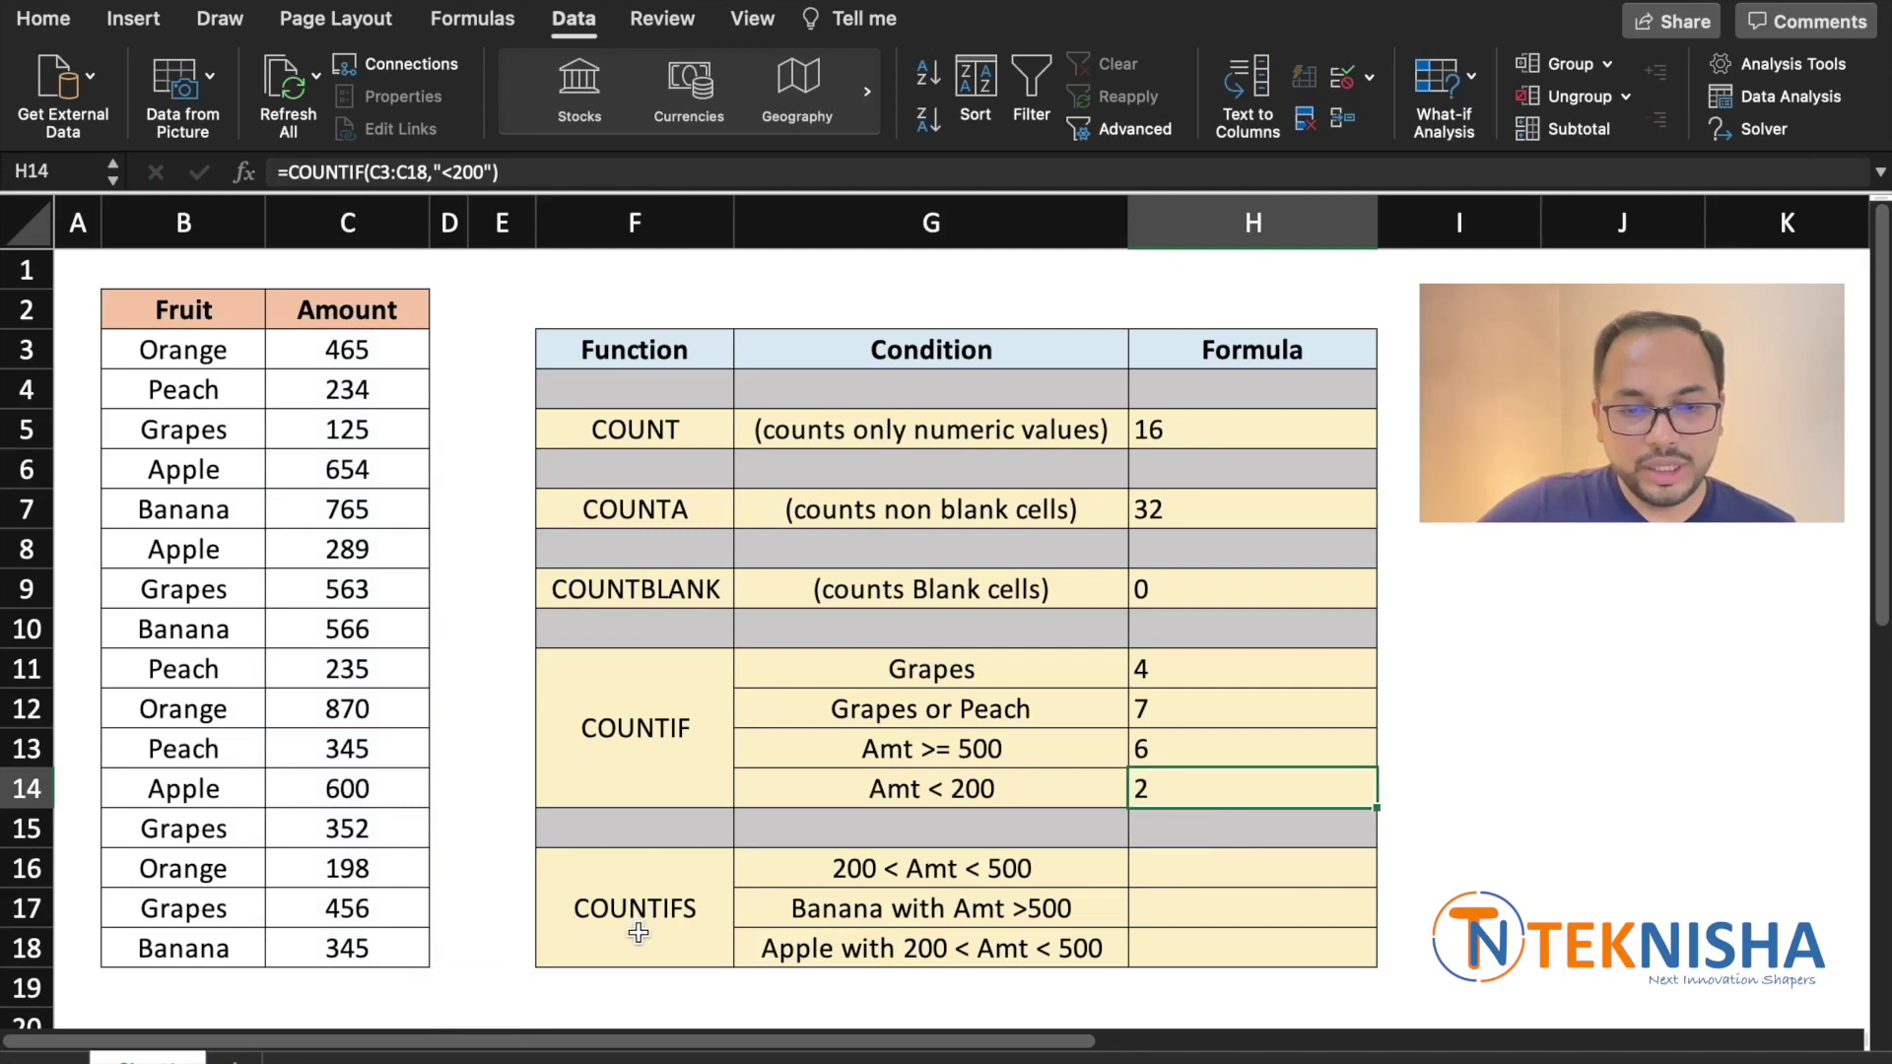
pyautogui.click(1153, 870)
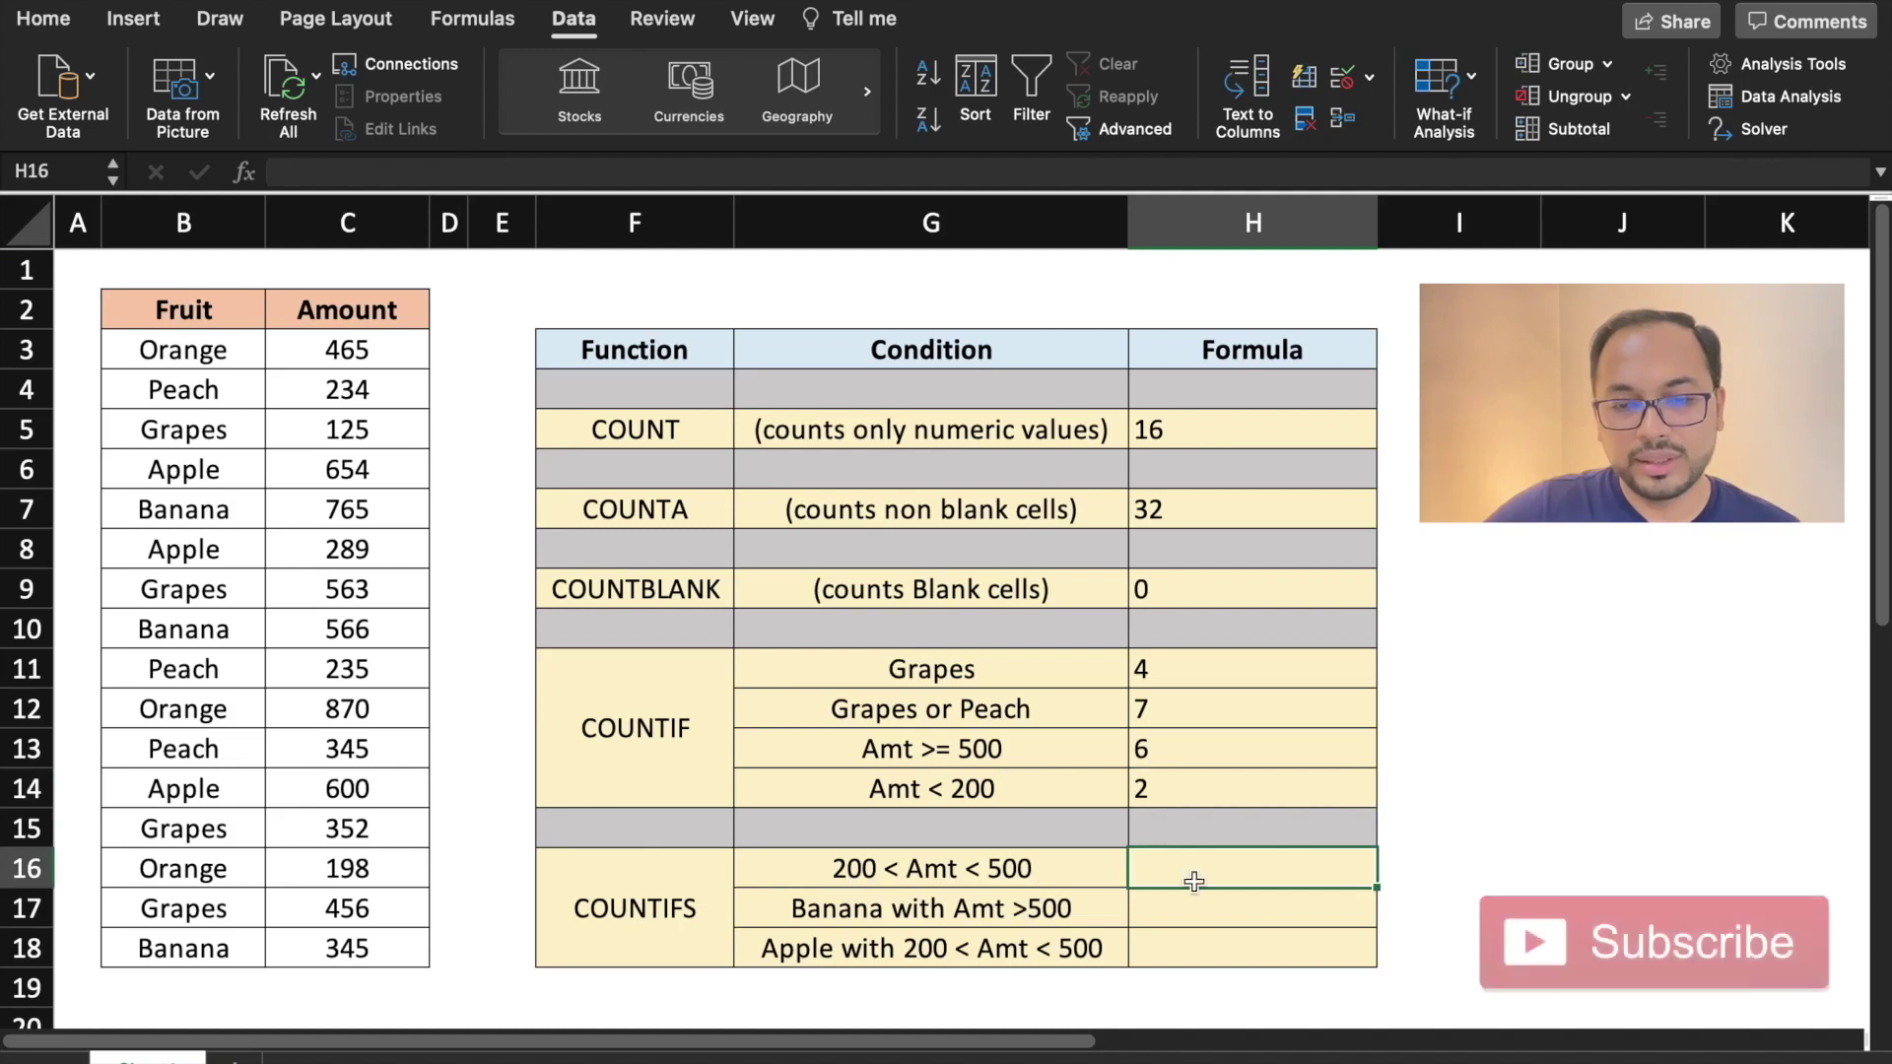
# Step: Enter =COUNTIFS(C3:C18,"<500",C3:C18,">200") in H16, counting 8 amounts between 200 and 500
pyautogui.write('=')
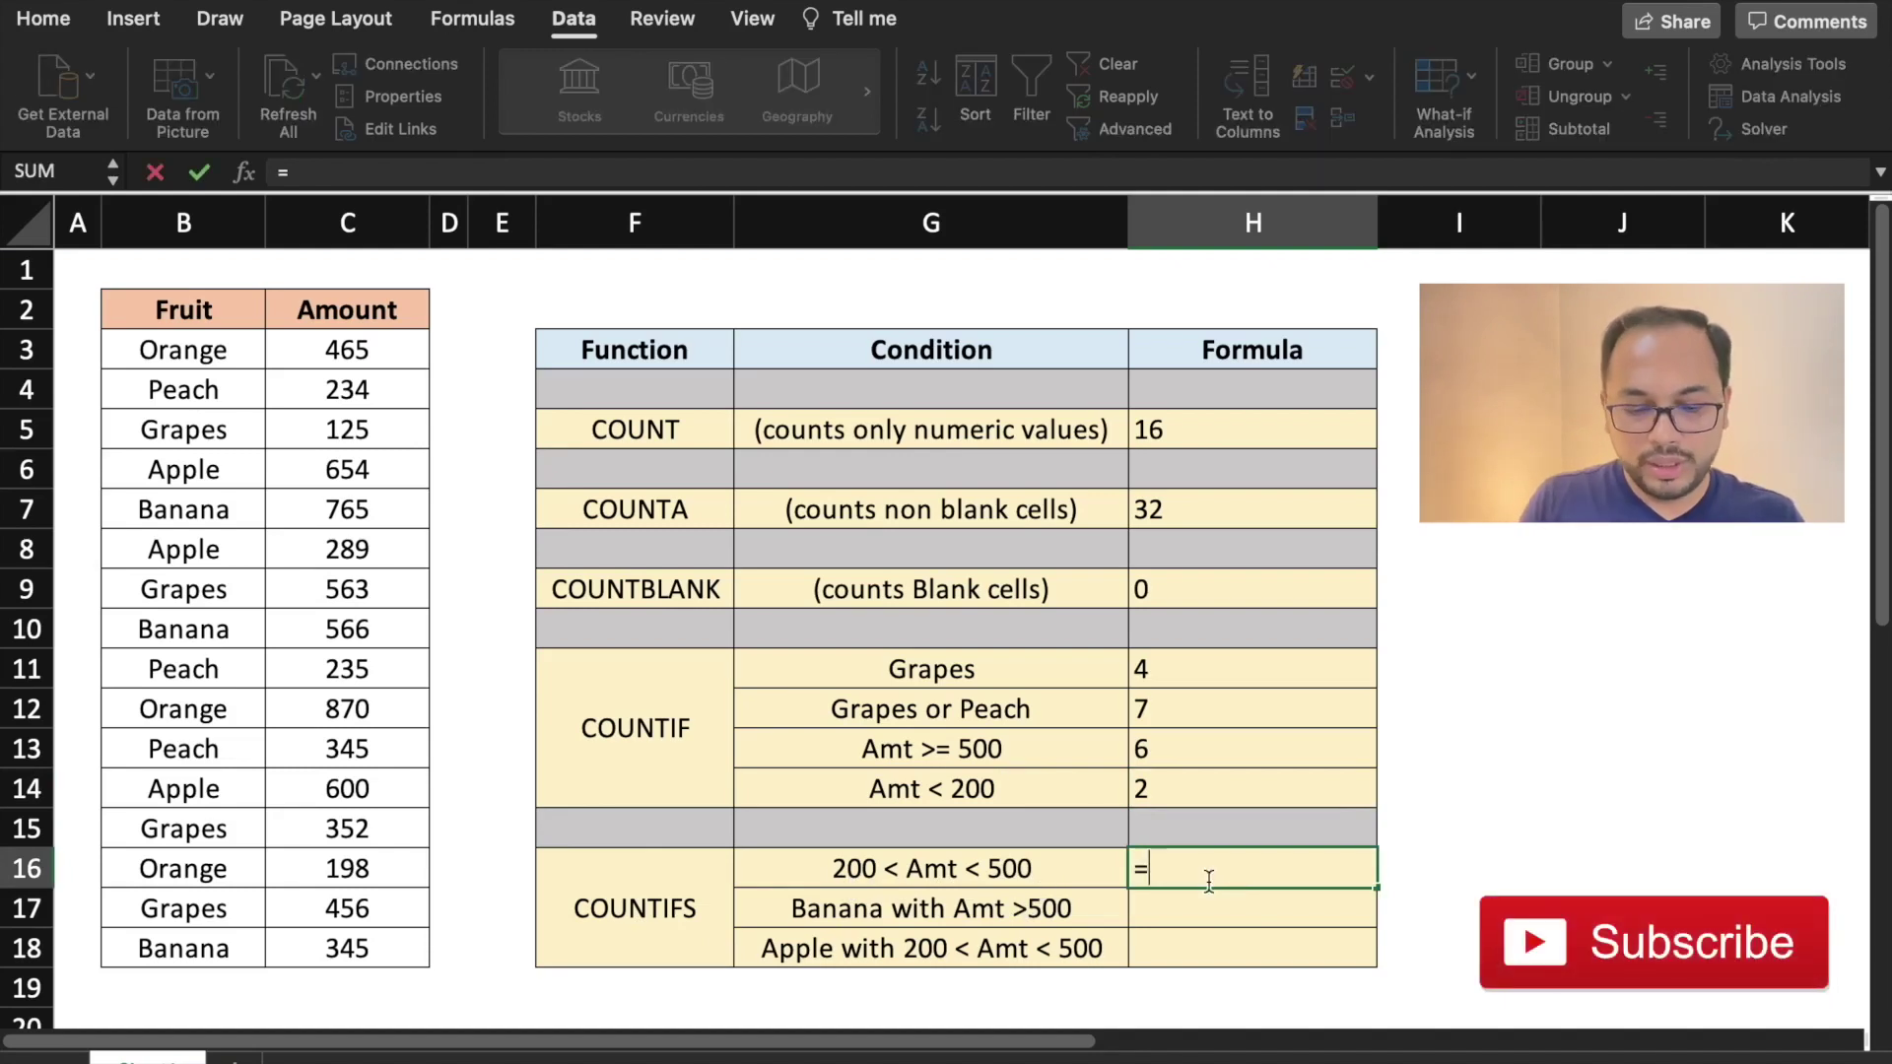
pyautogui.write('countifs')
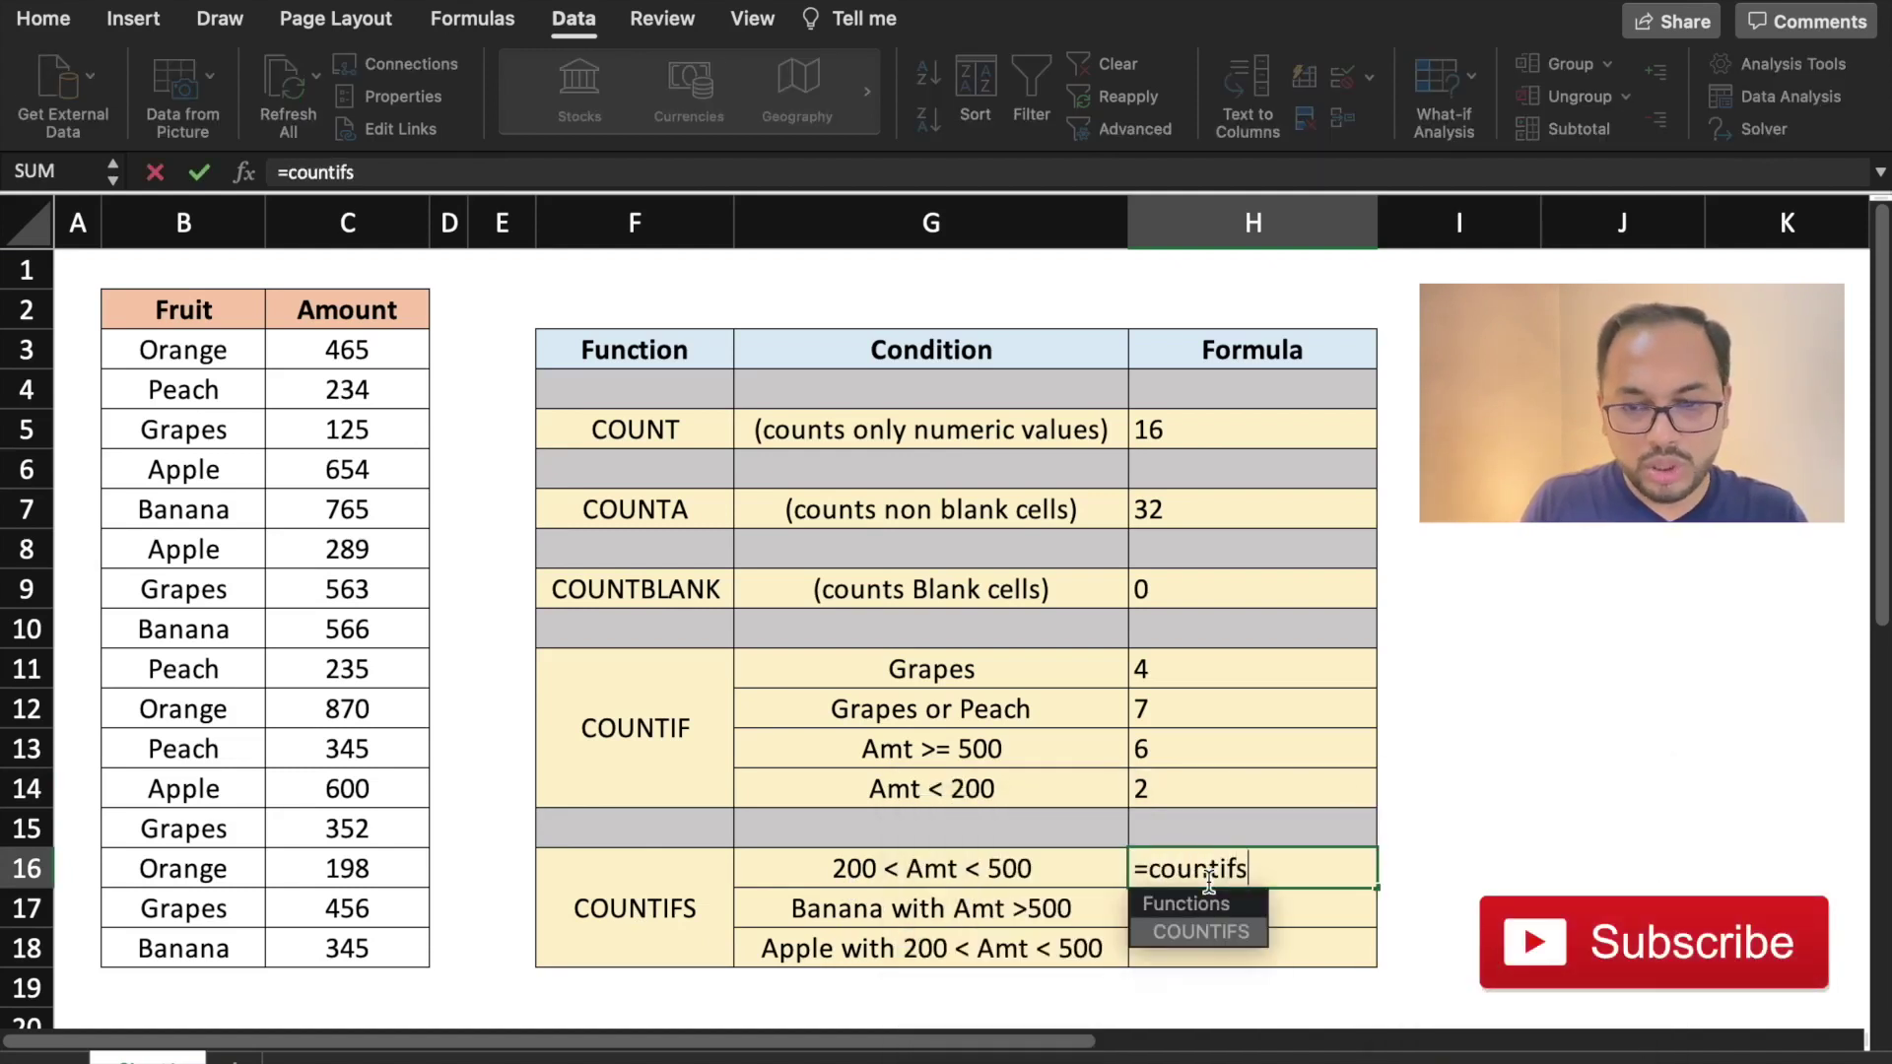
pyautogui.write('(')
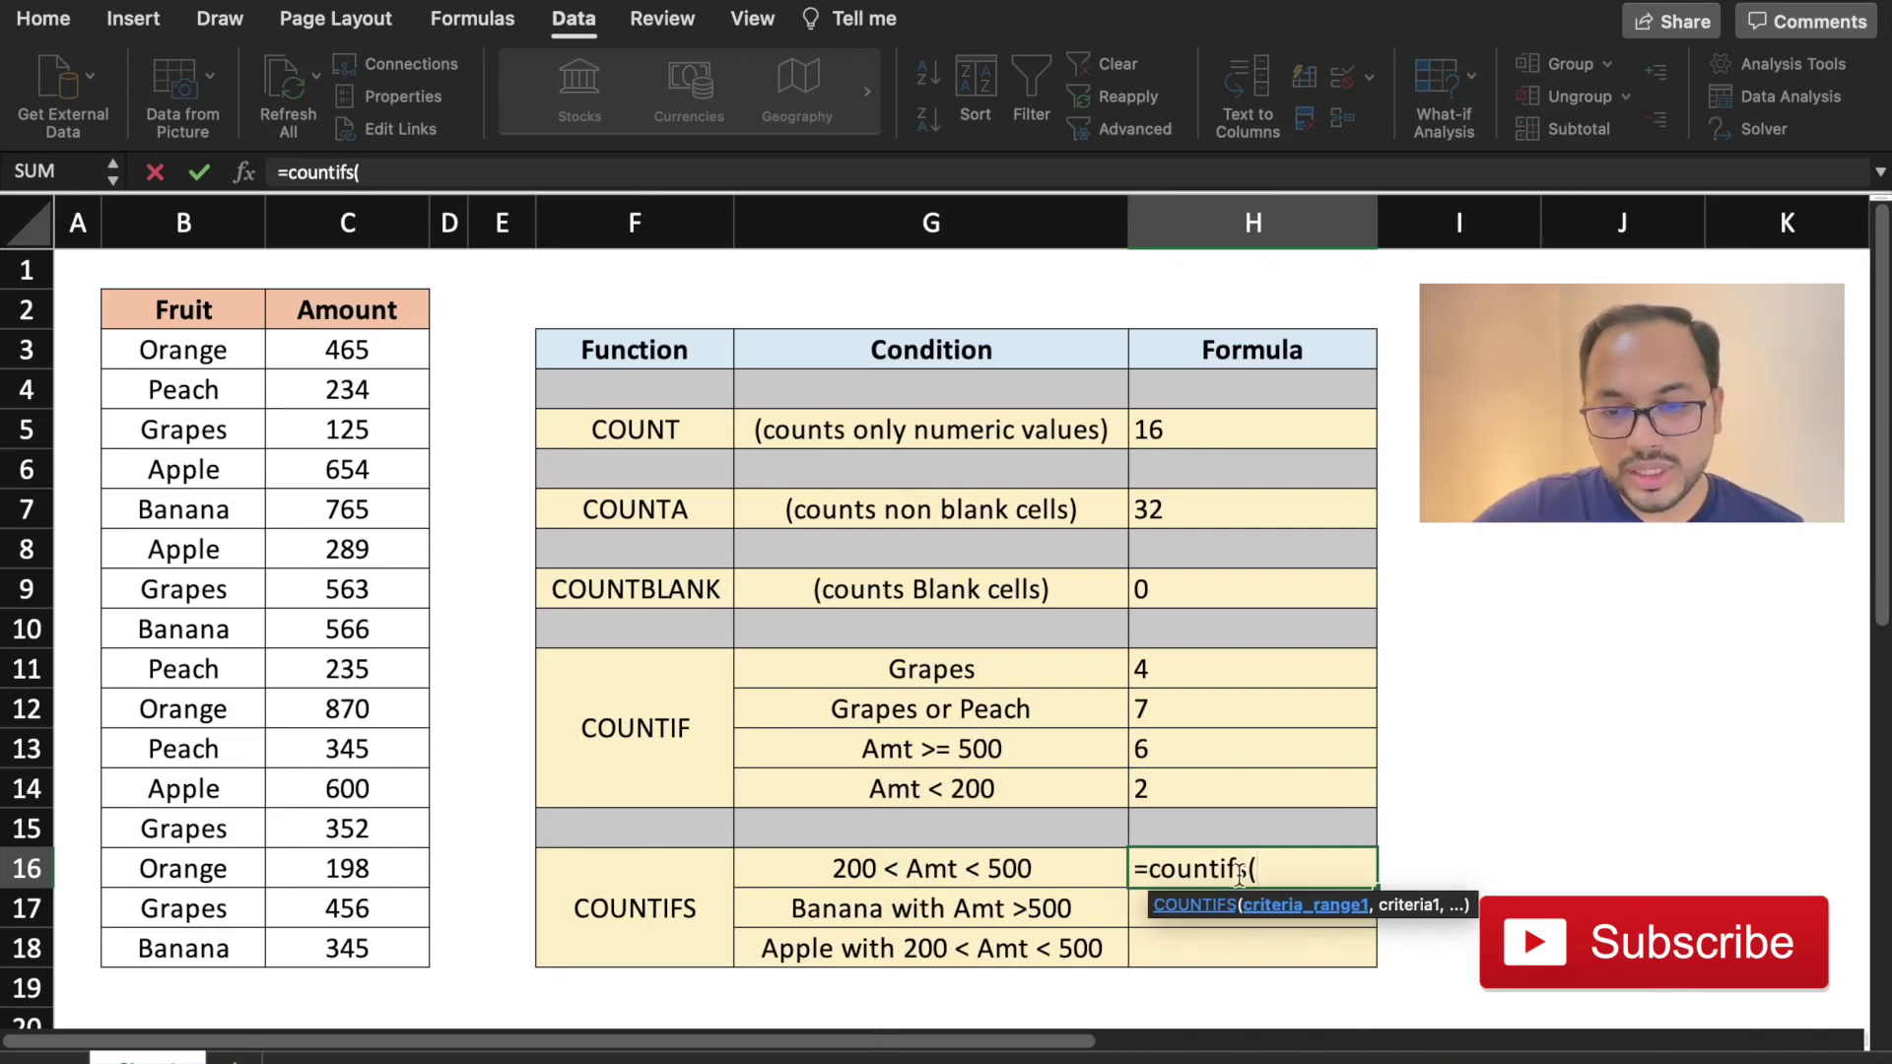
pyautogui.moveTo(388, 351); pyautogui.dragTo(356, 946)
pyautogui.write(',')
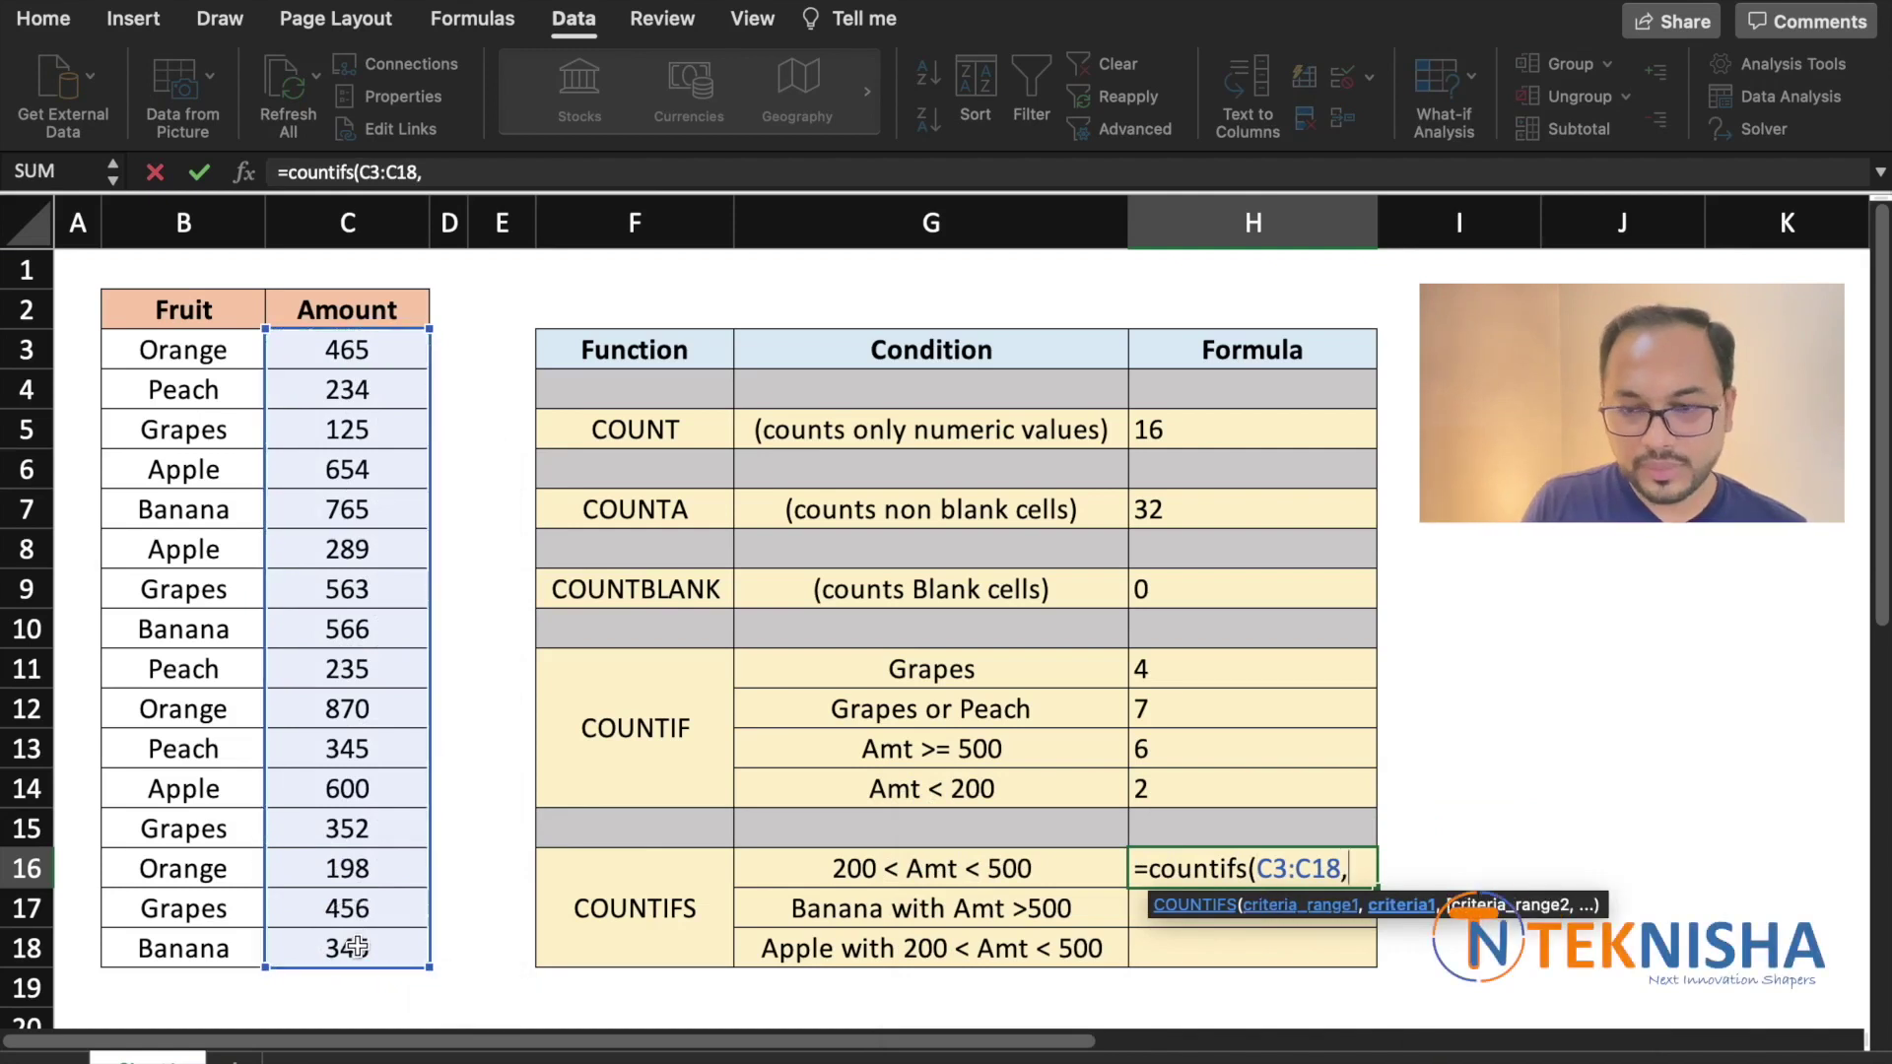
pyautogui.write('"<500')
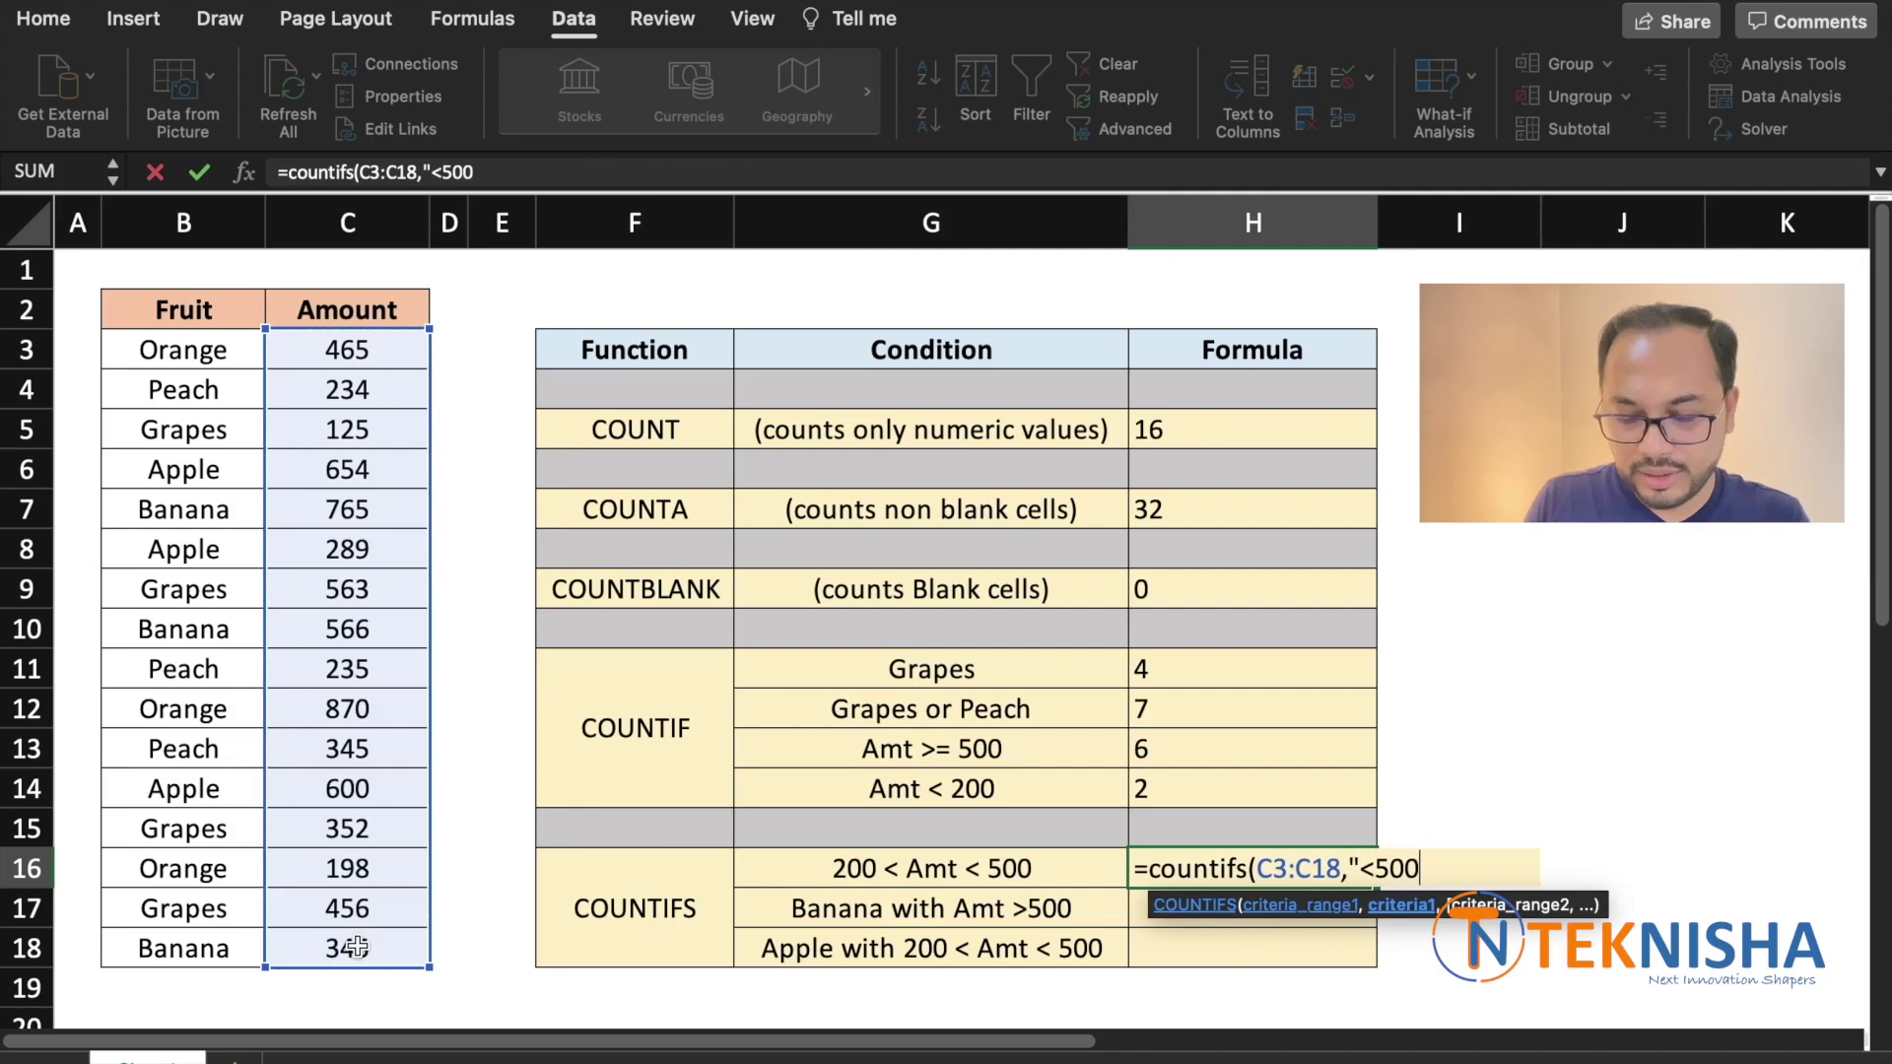
pyautogui.write('",')
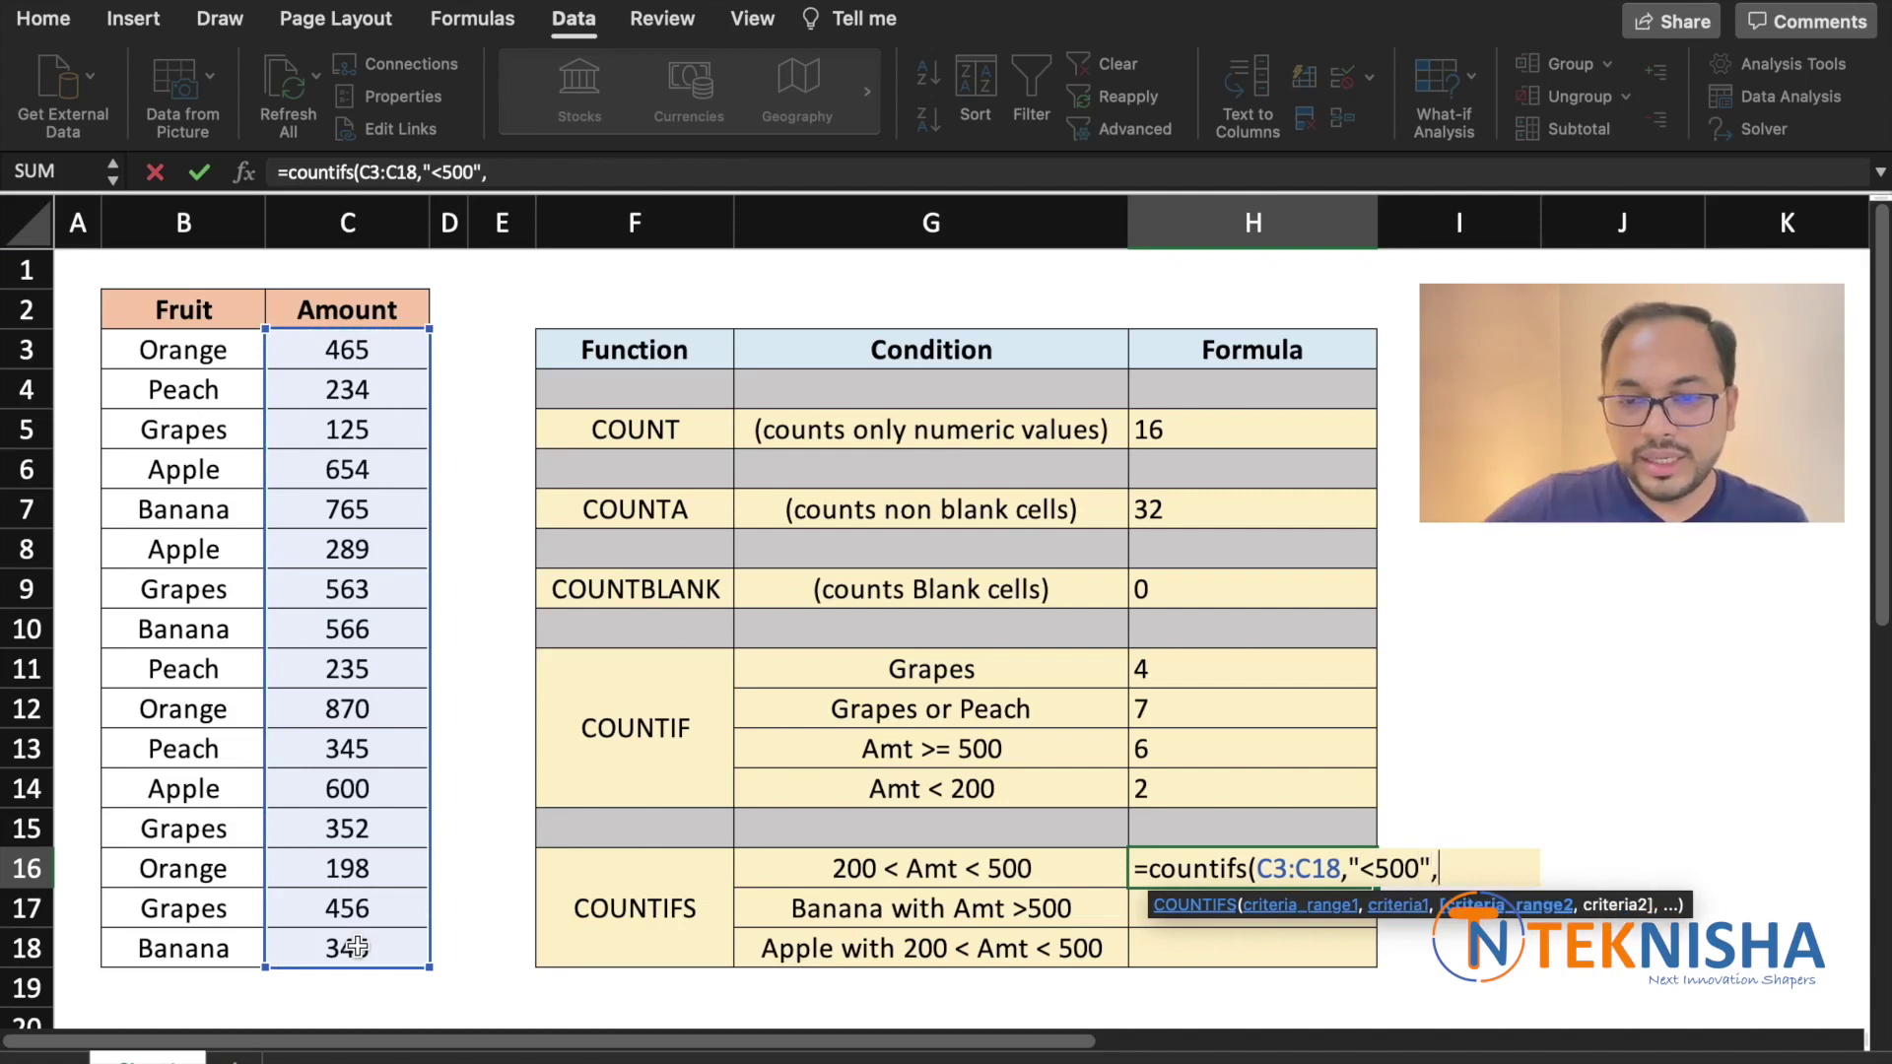
pyautogui.moveTo(347, 350); pyautogui.dragTo(345, 947)
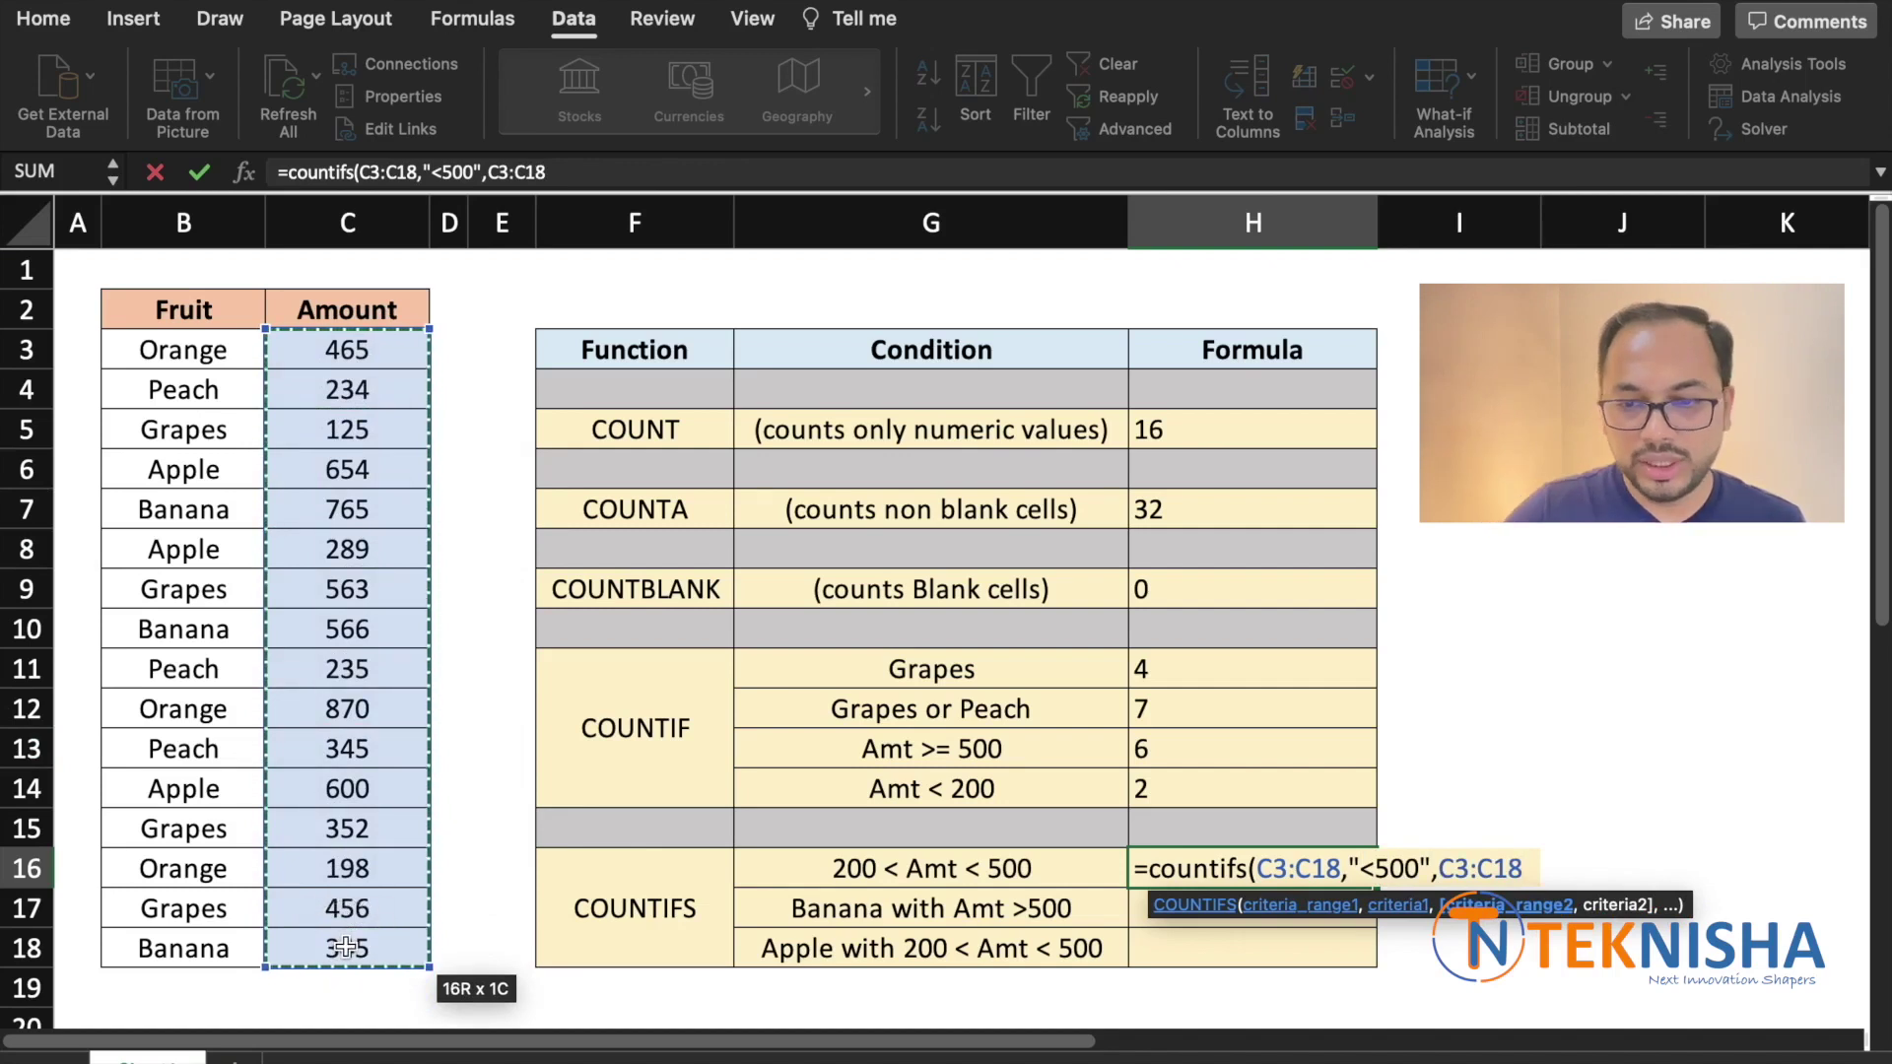
pyautogui.write(',"')
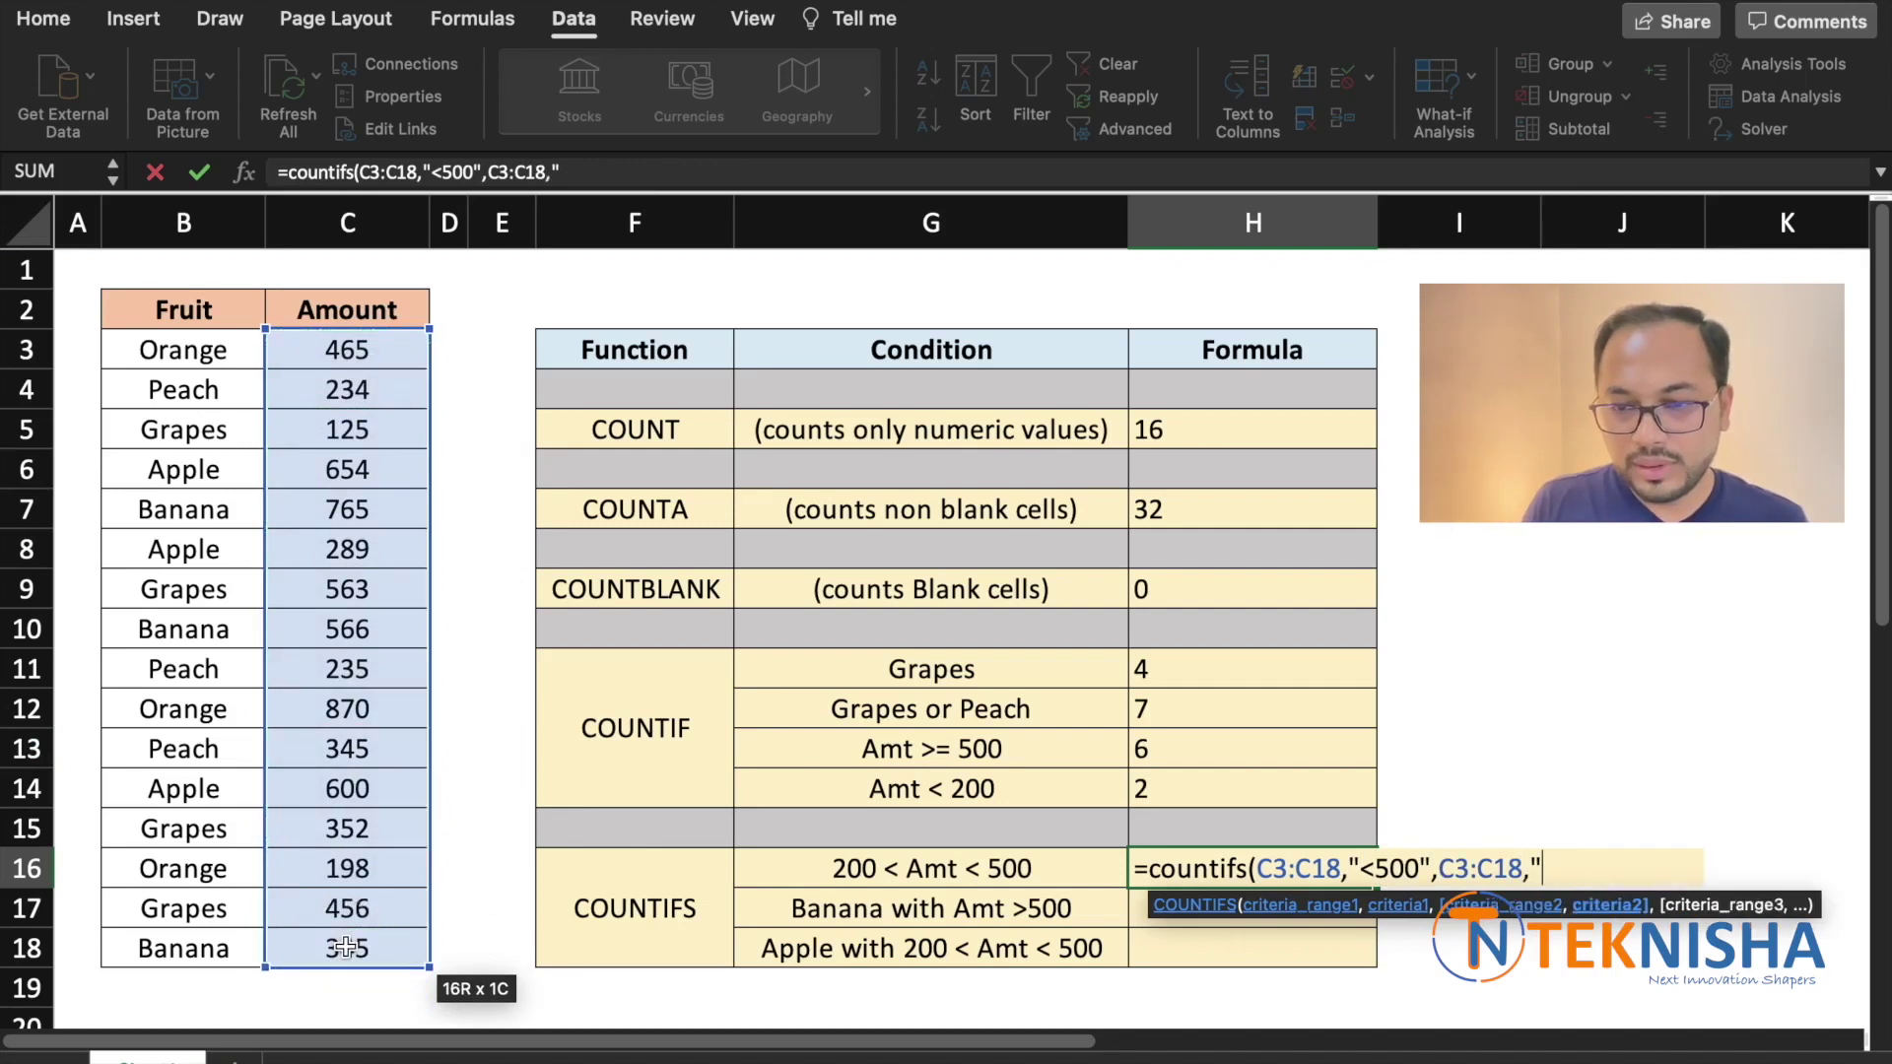
pyautogui.write('>200"')
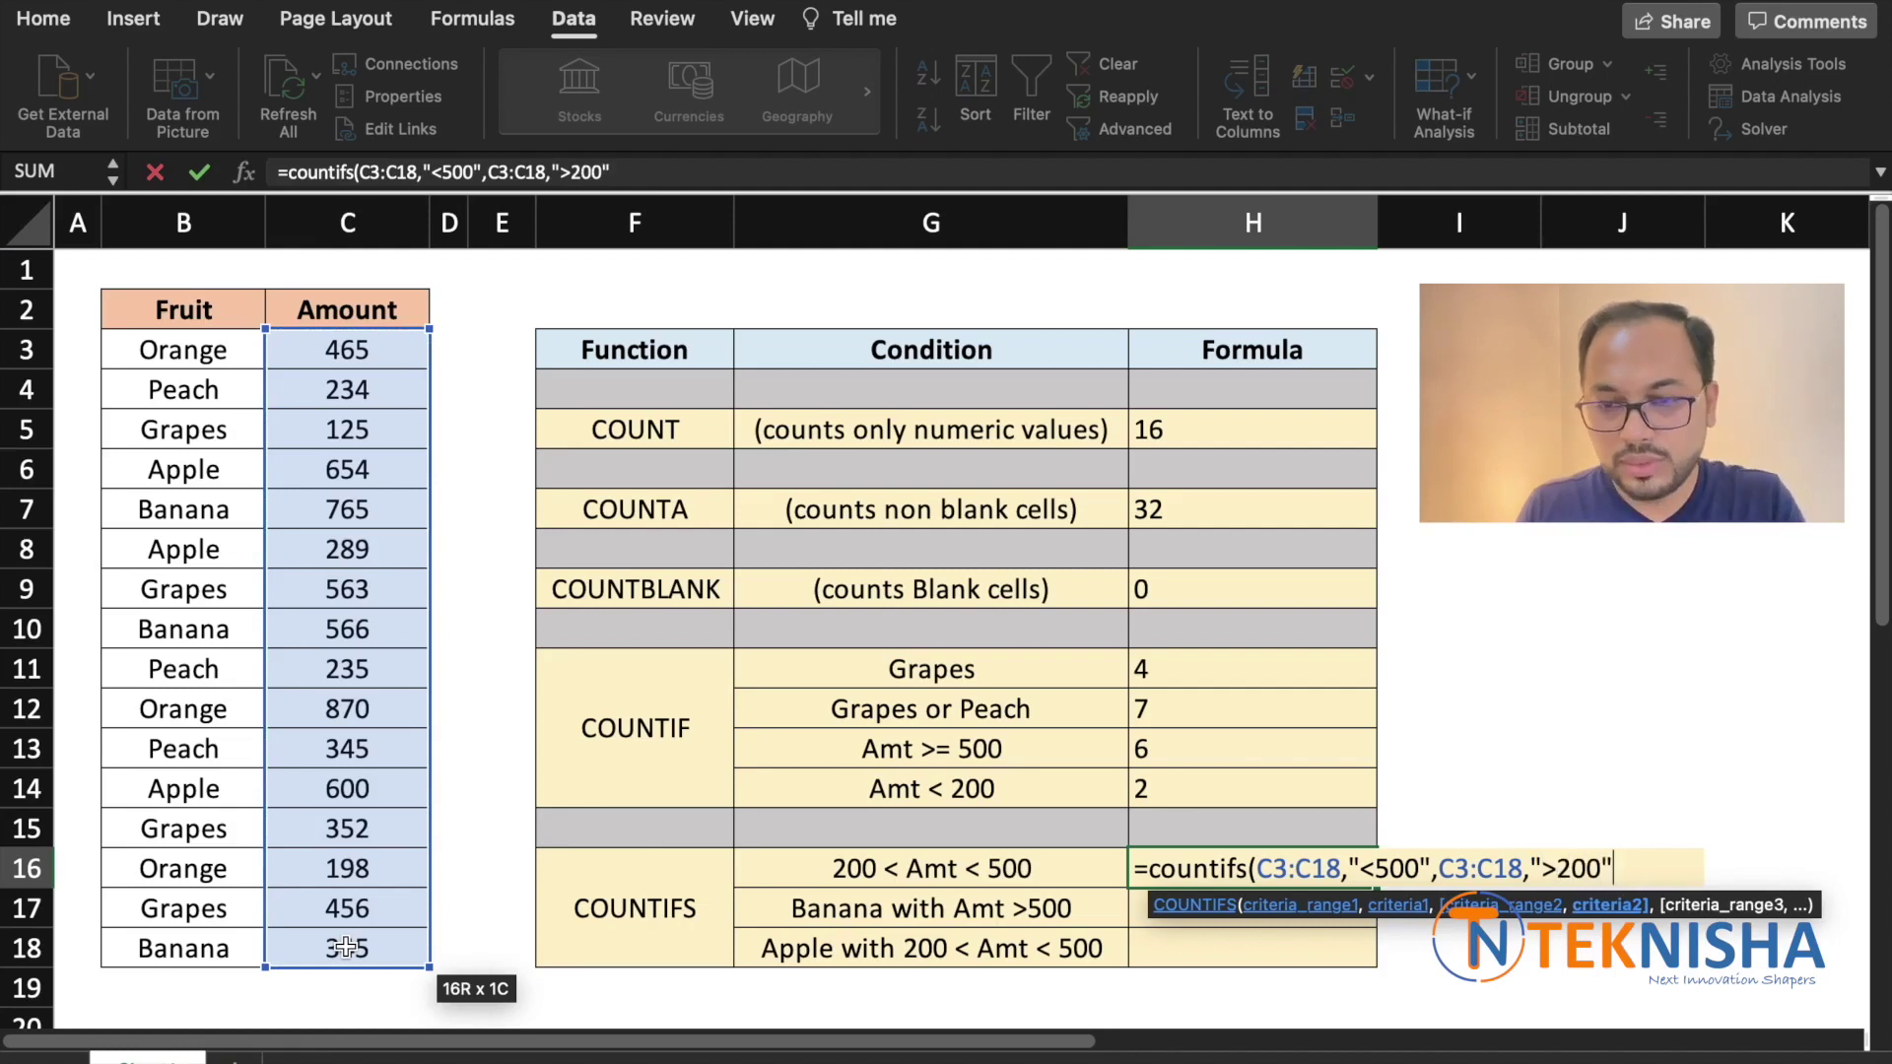
pyautogui.write(')')
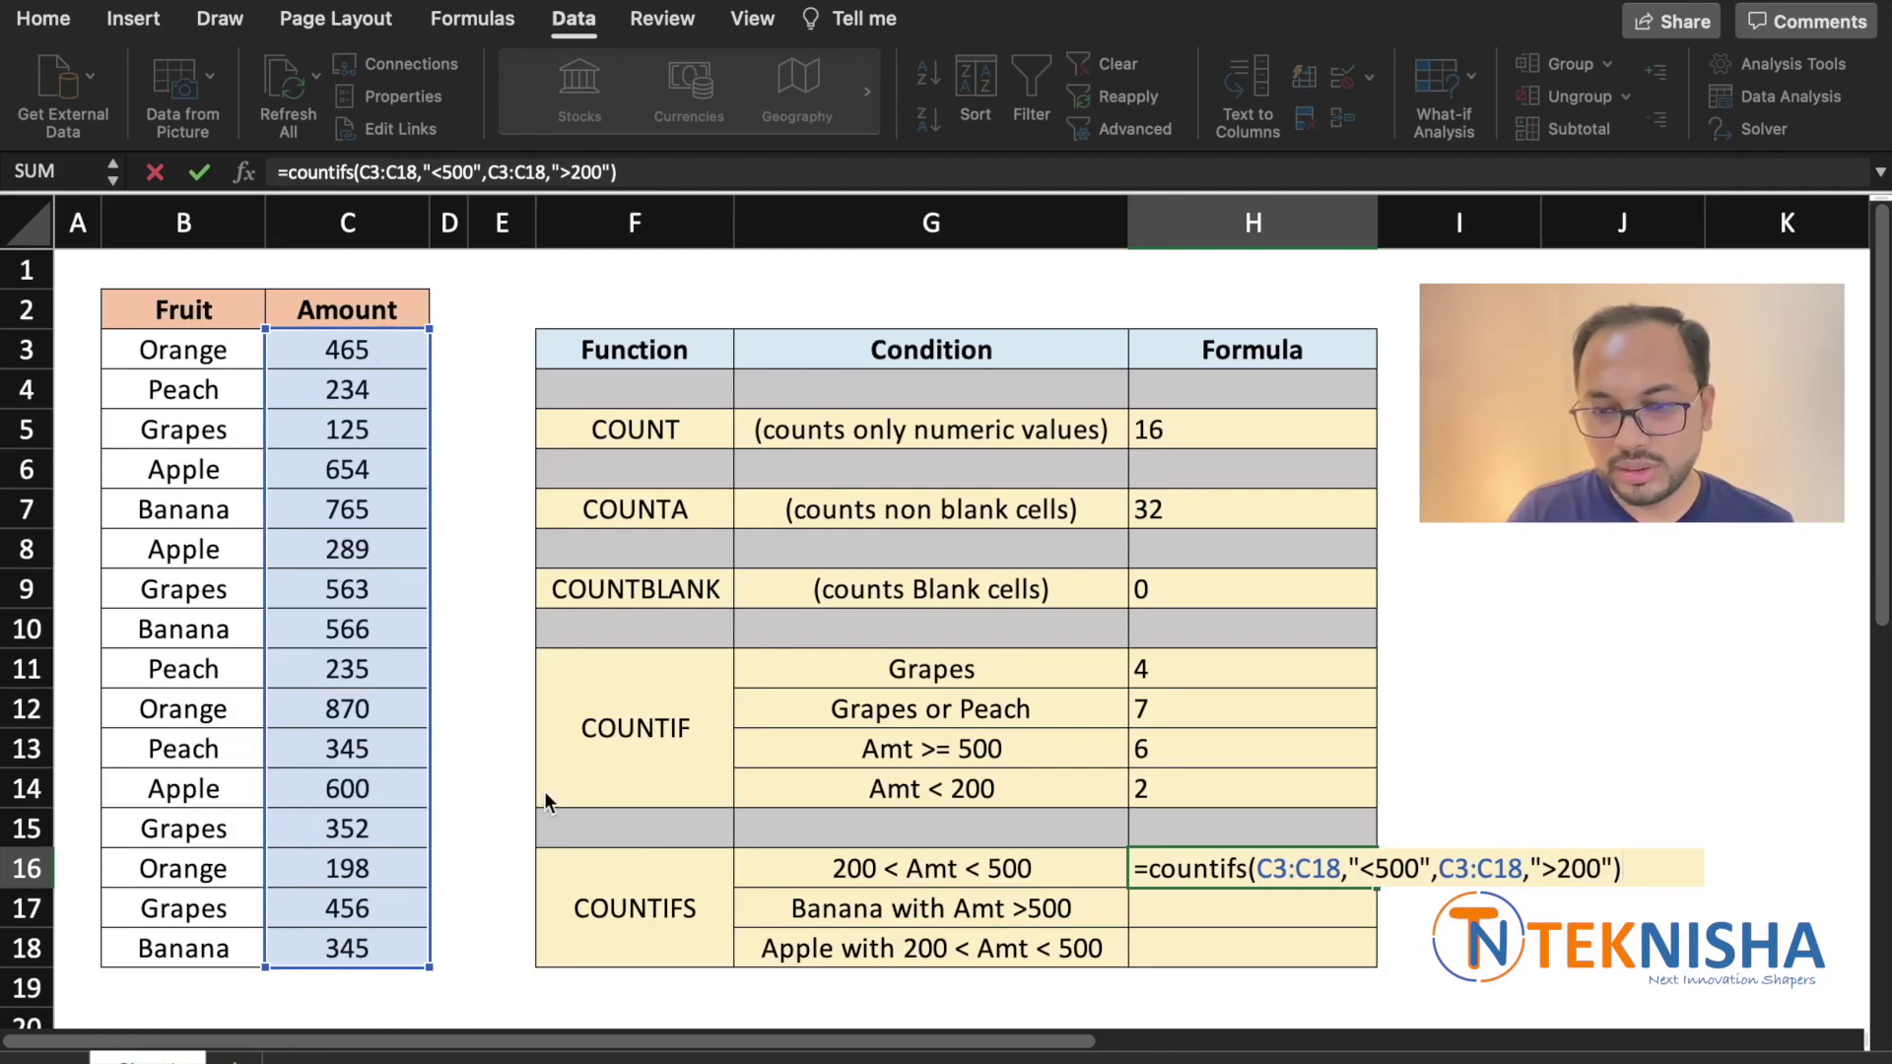
pyautogui.press('Return')
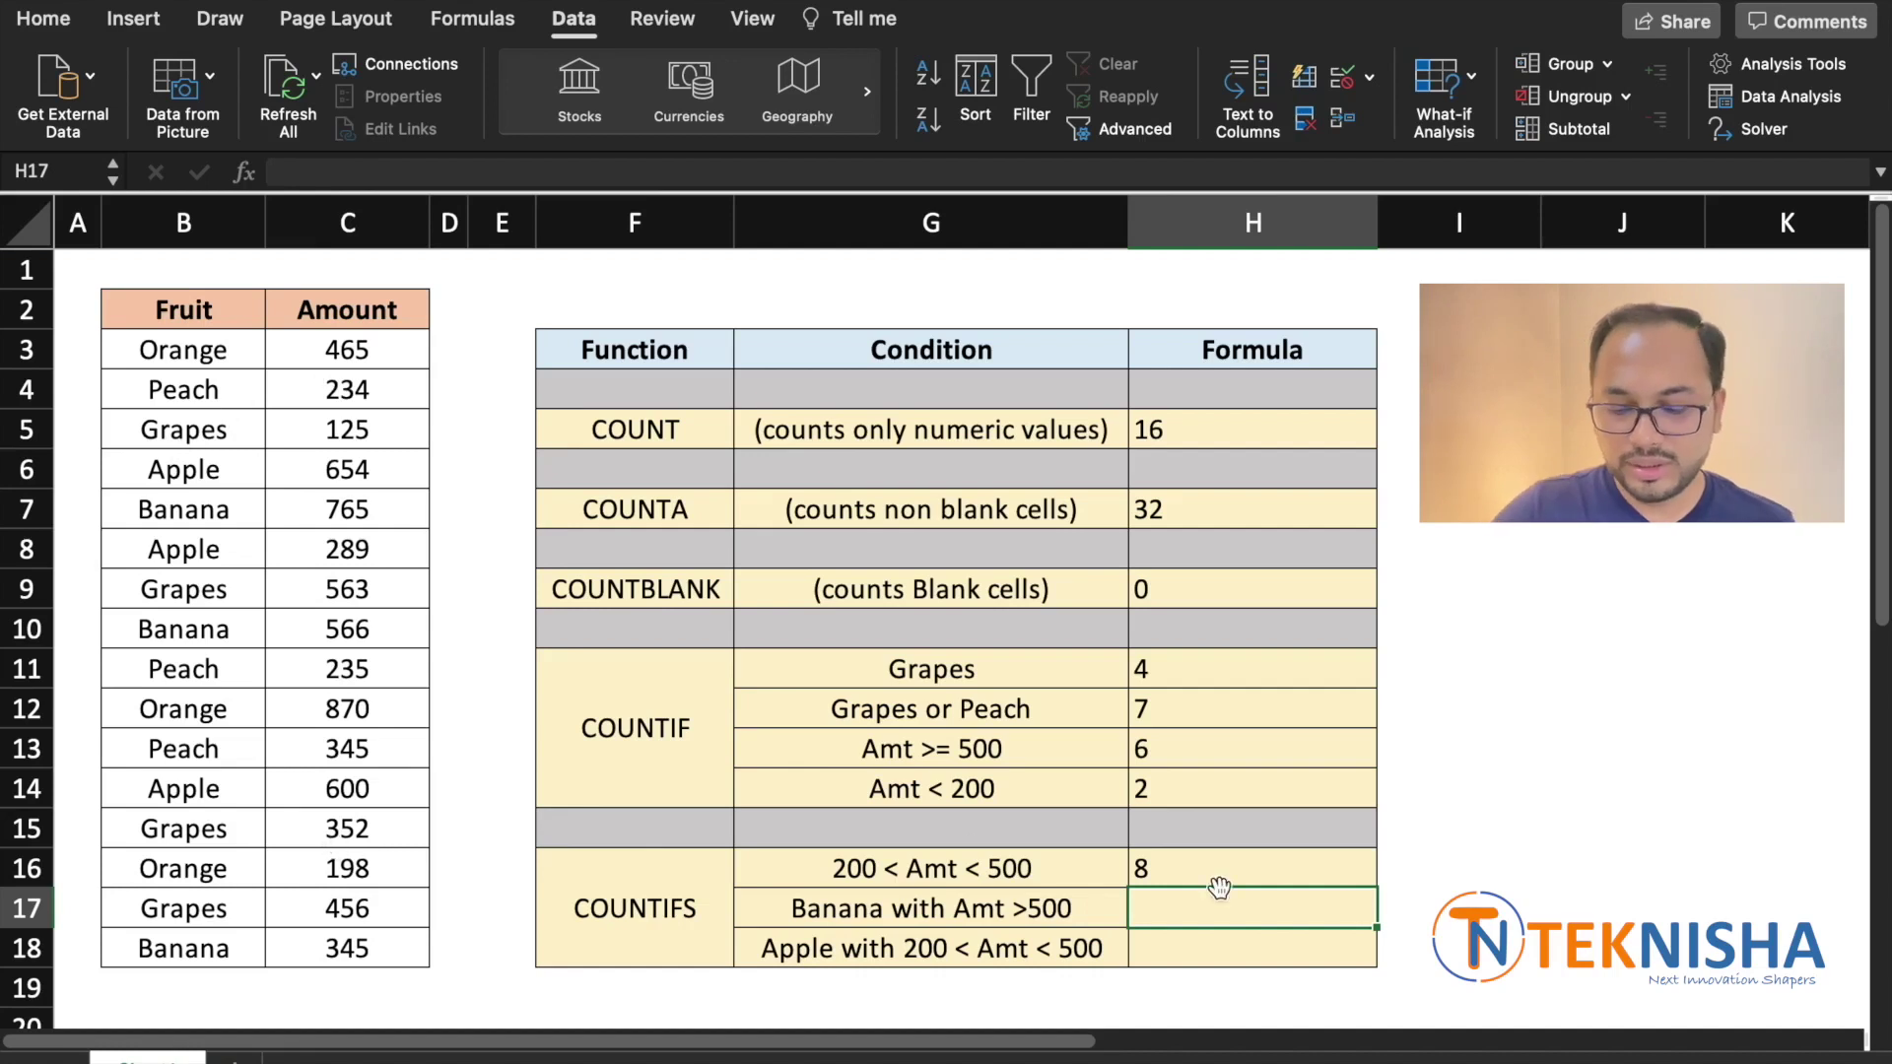
# Step: Enter =COUNTIFS(B3:B18,"Banana",C3:C18,">500") in H17, returning 2
pyautogui.write('=co')
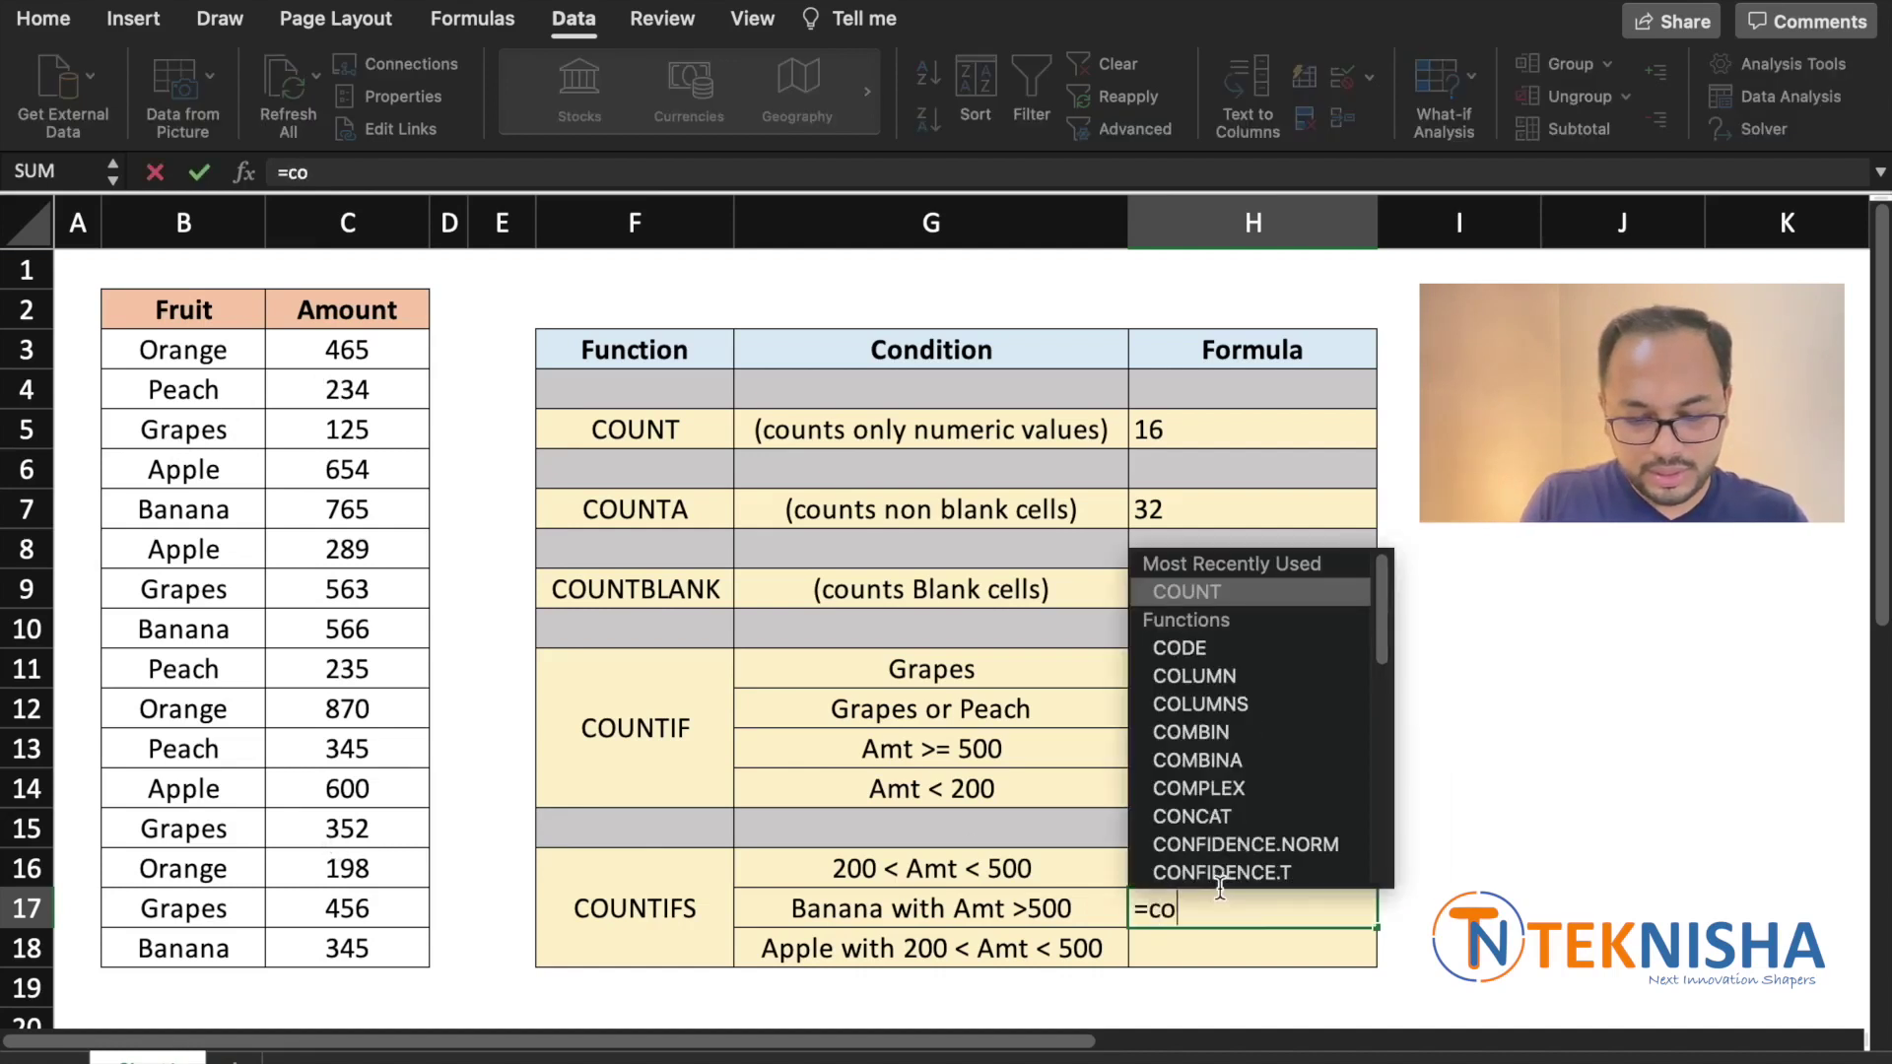
pyautogui.write('untifs')
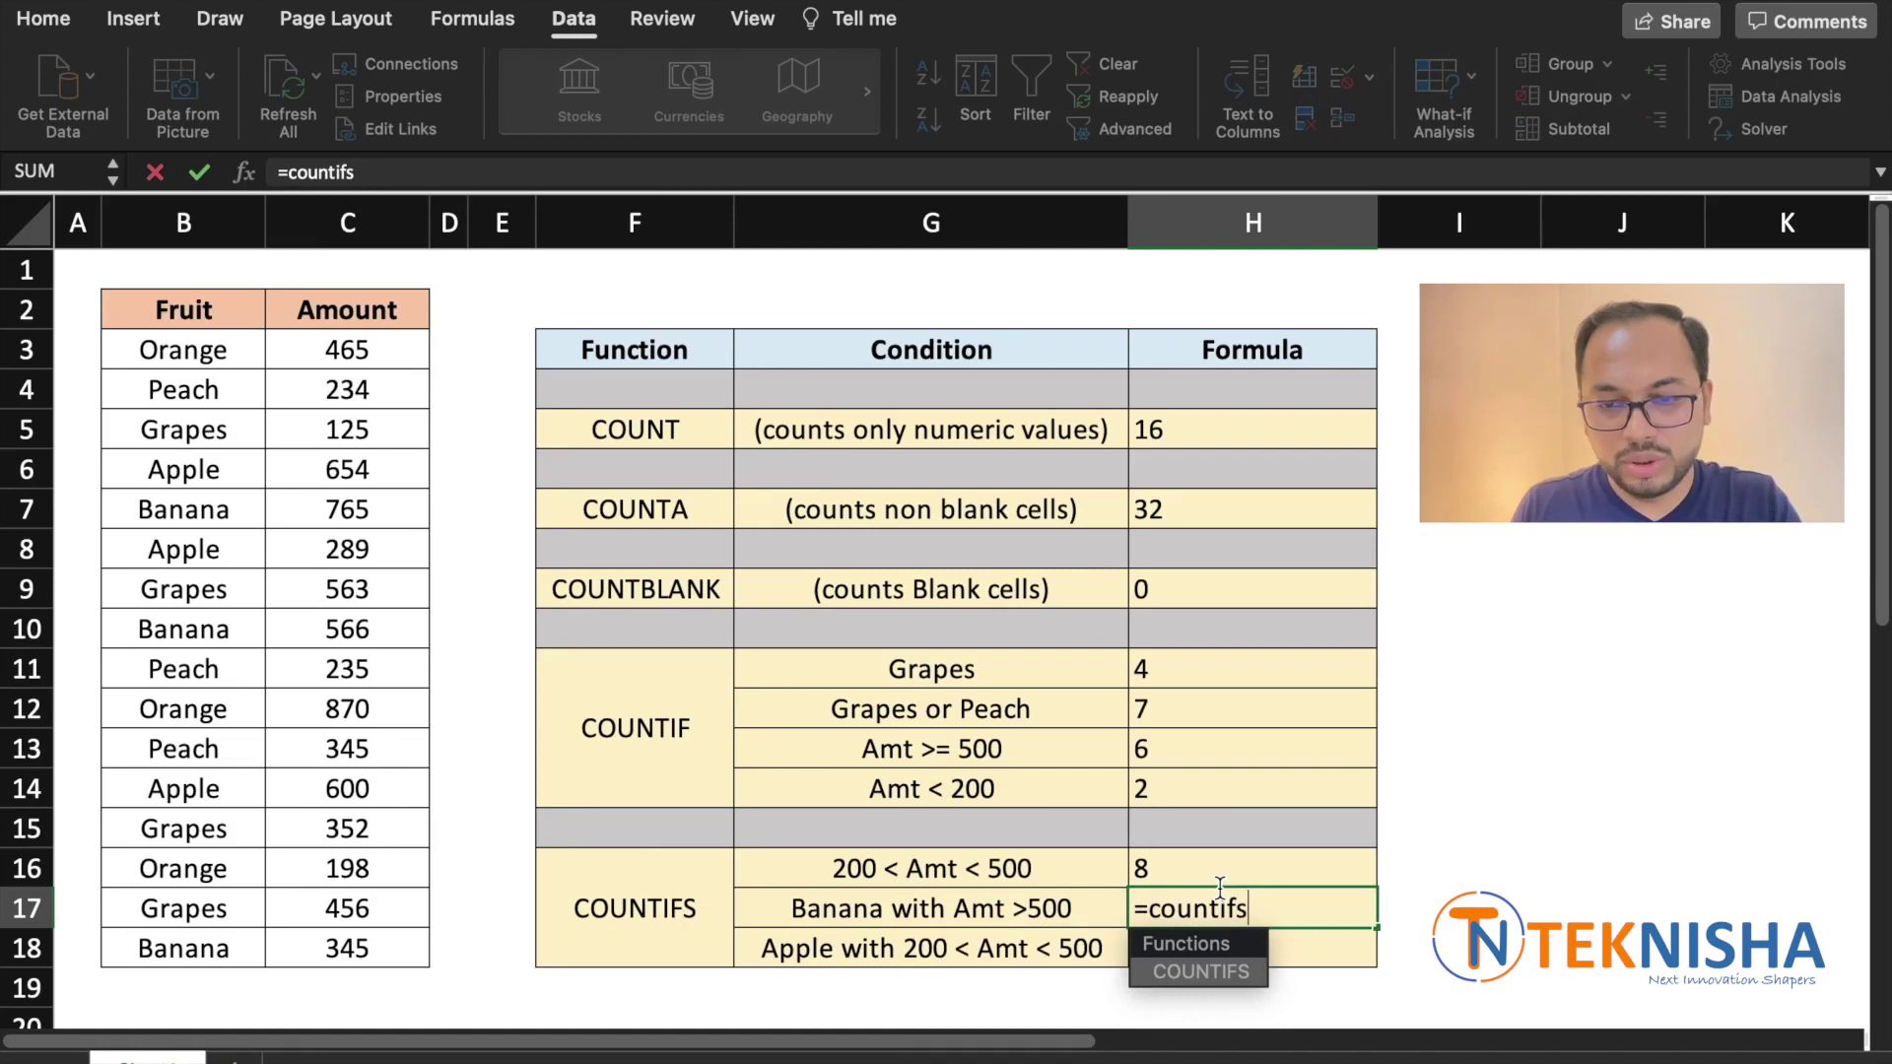
pyautogui.write('(')
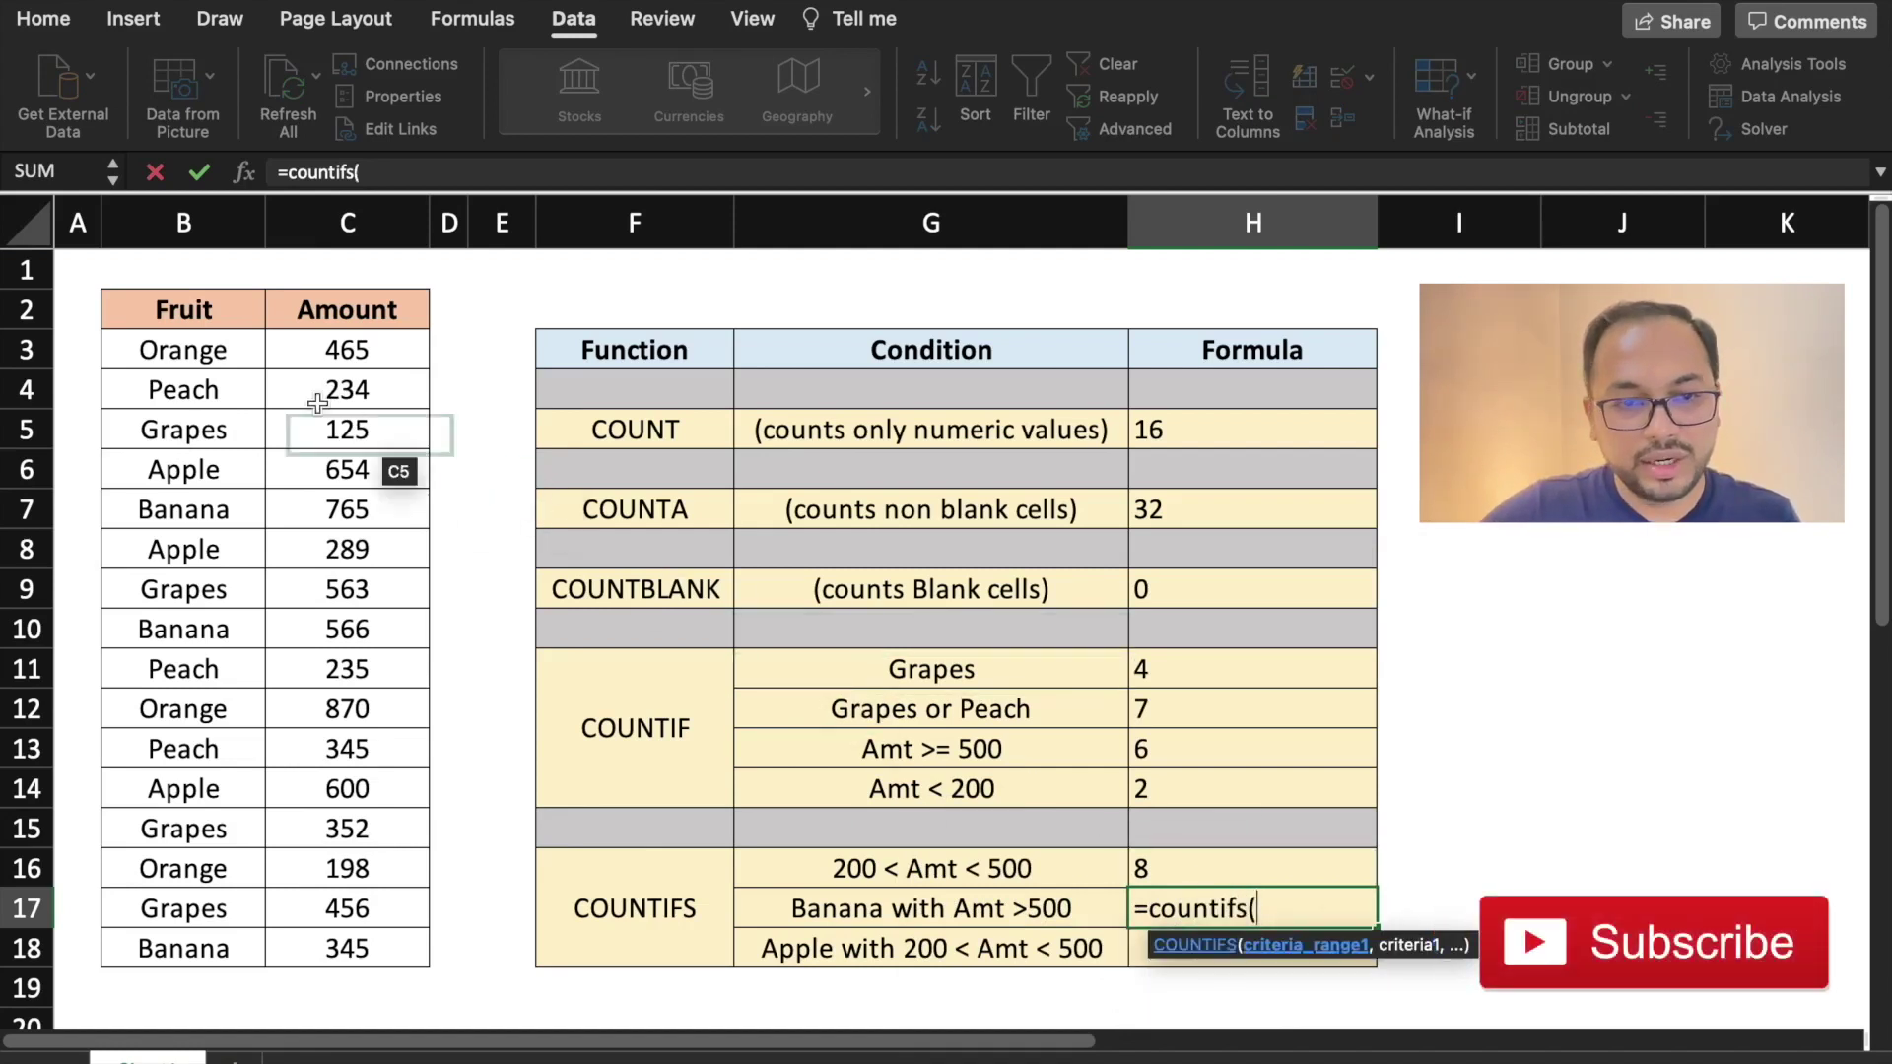
pyautogui.moveTo(241, 353); pyautogui.dragTo(165, 948)
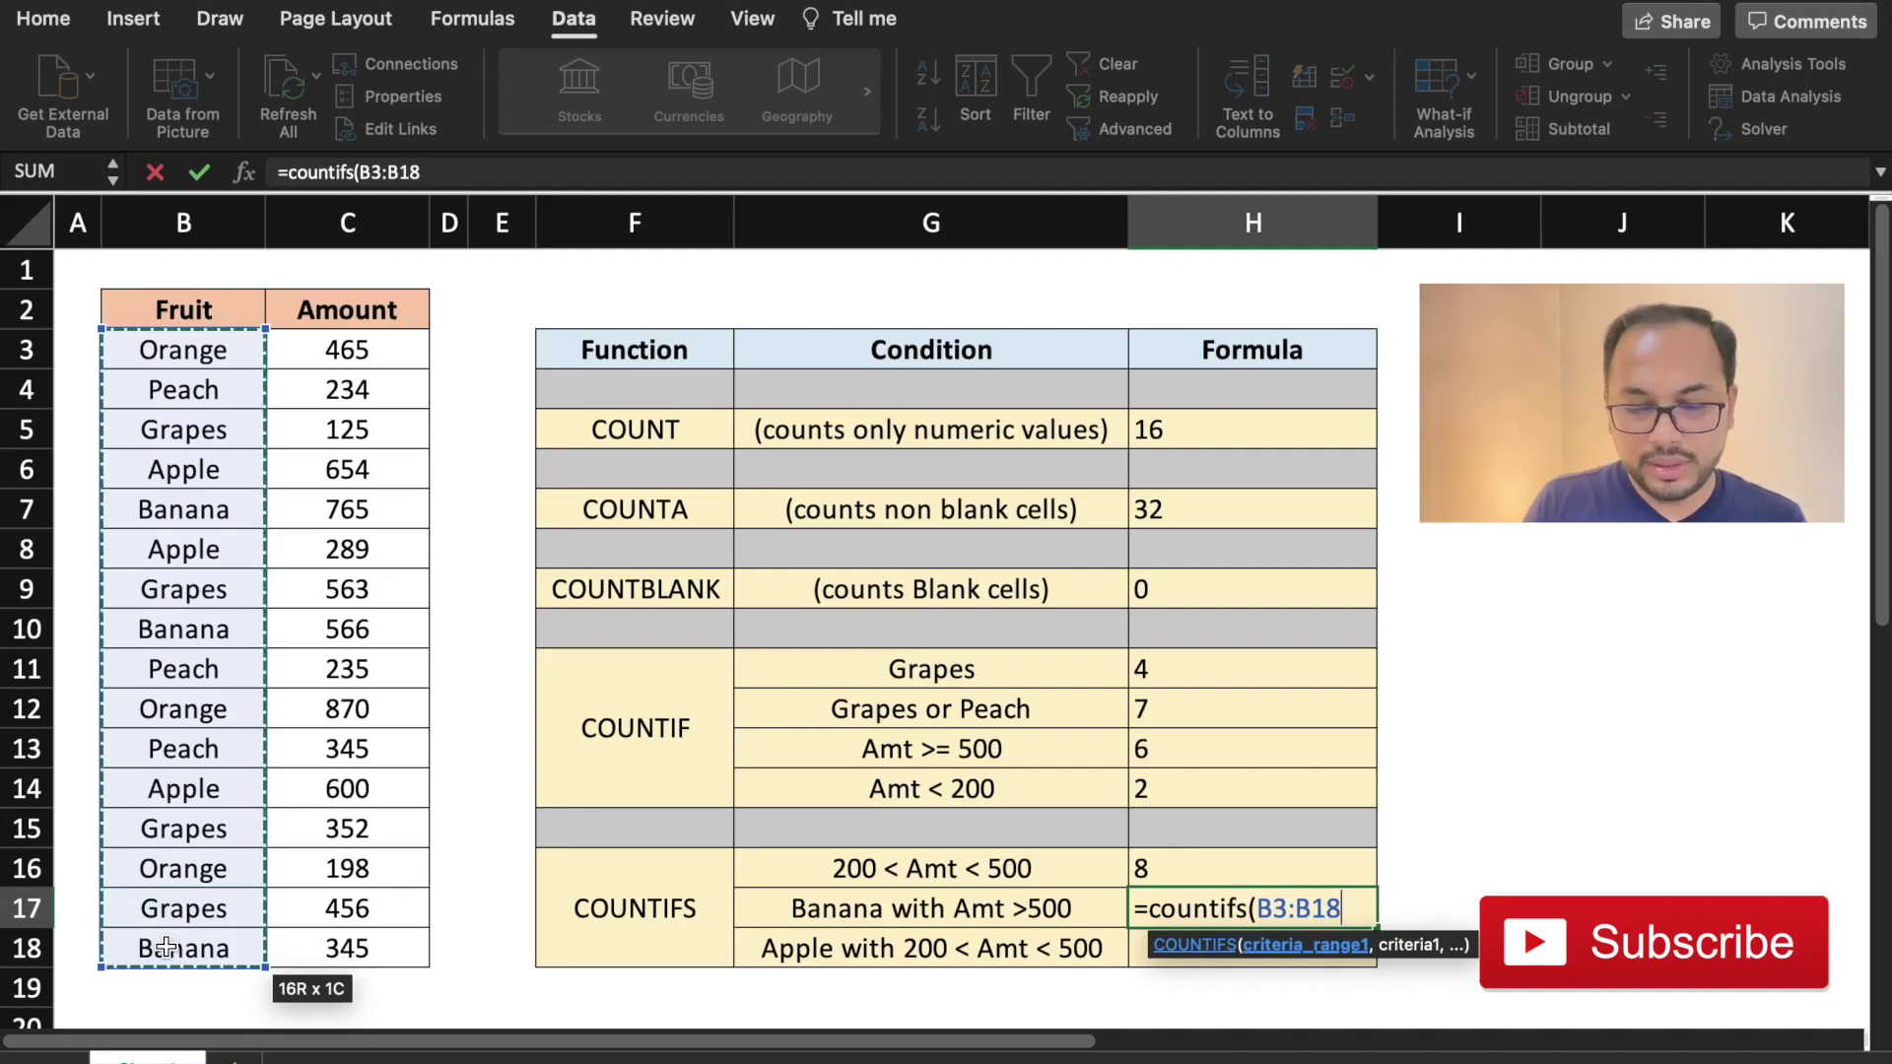
pyautogui.write(',"Banan')
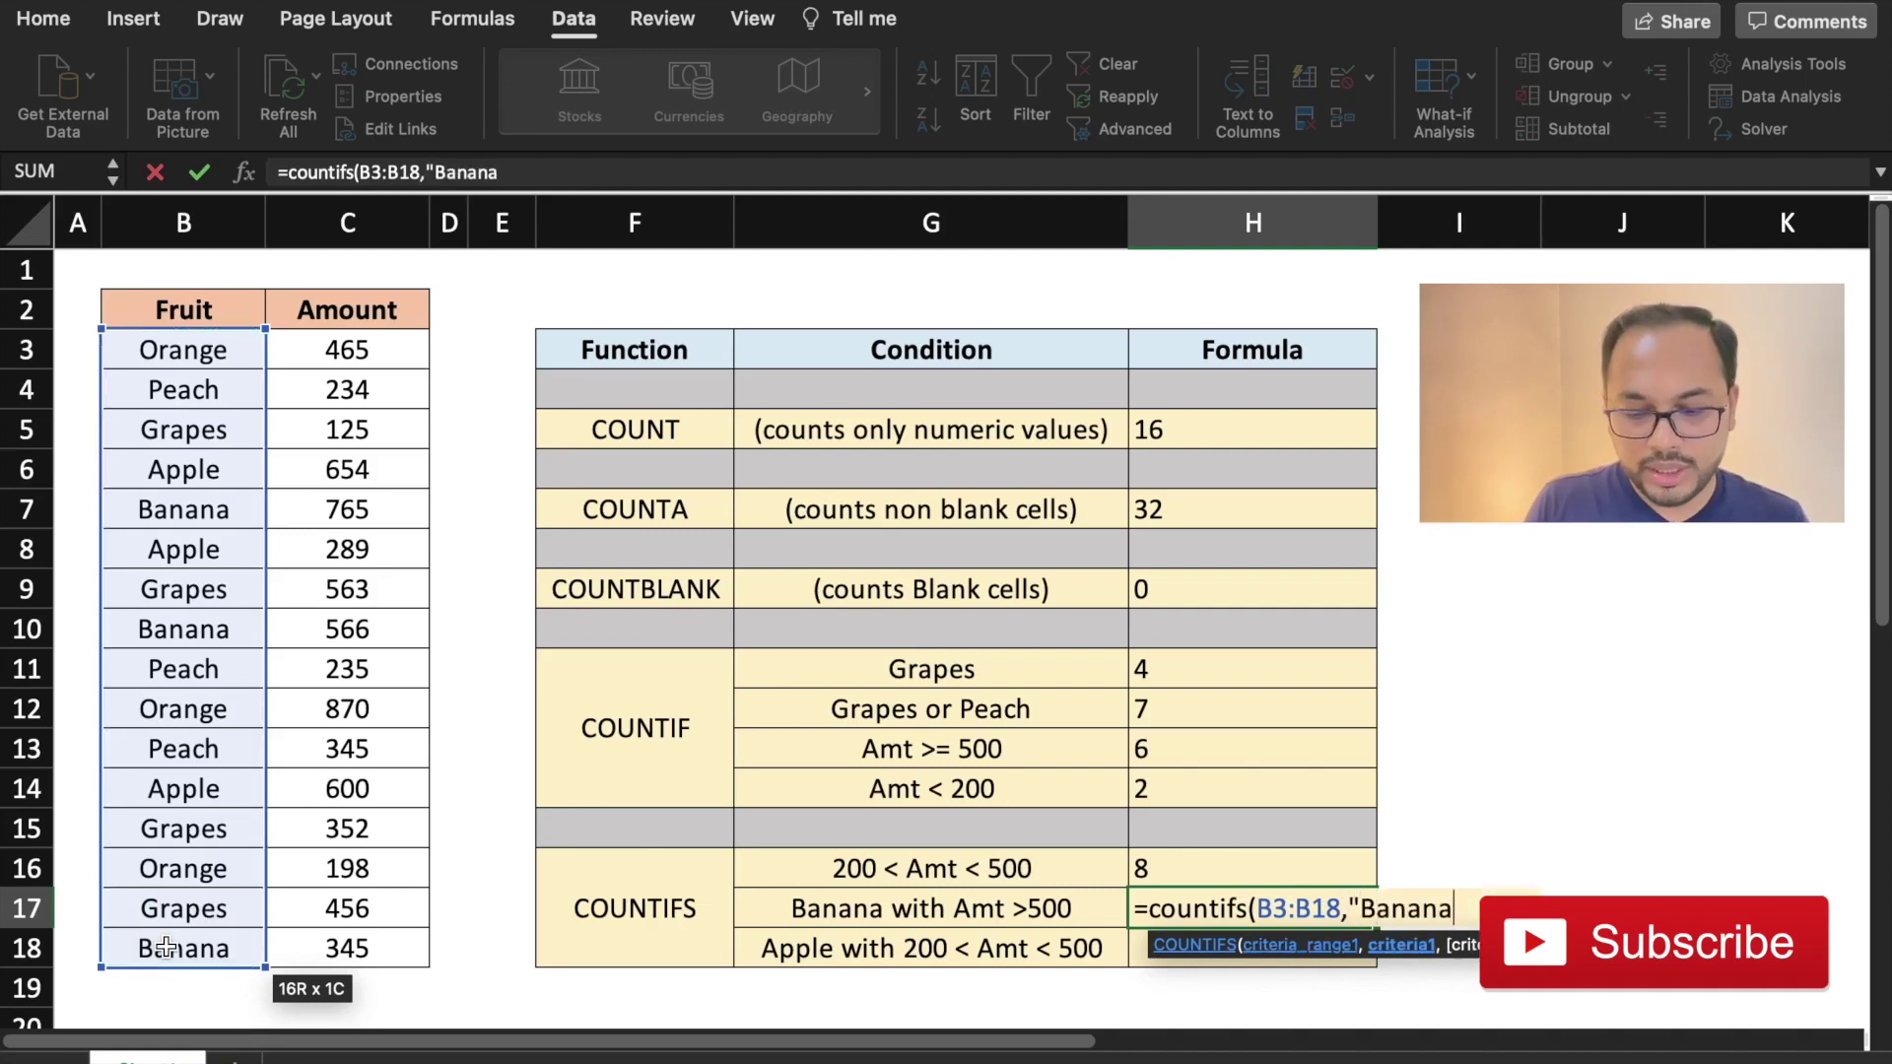
pyautogui.write('a')
pyautogui.write('",')
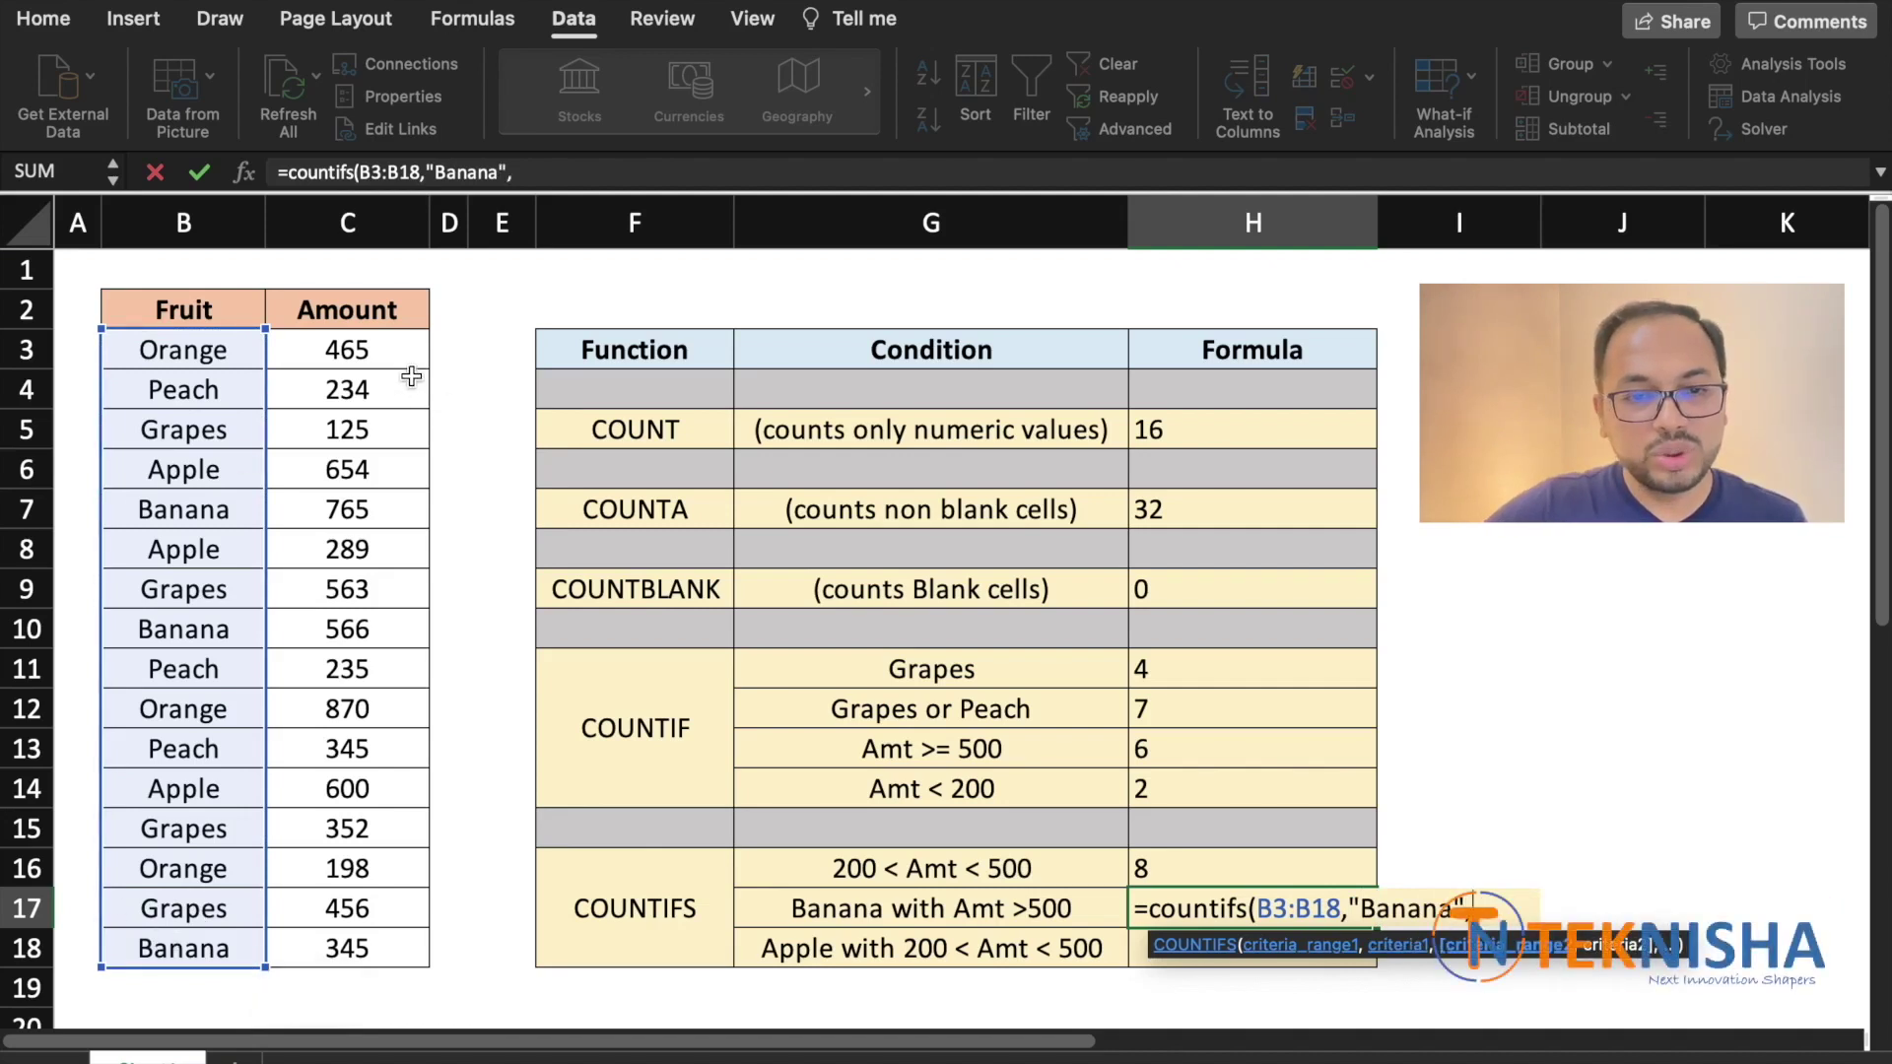
pyautogui.moveTo(407, 372); pyautogui.dragTo(383, 950)
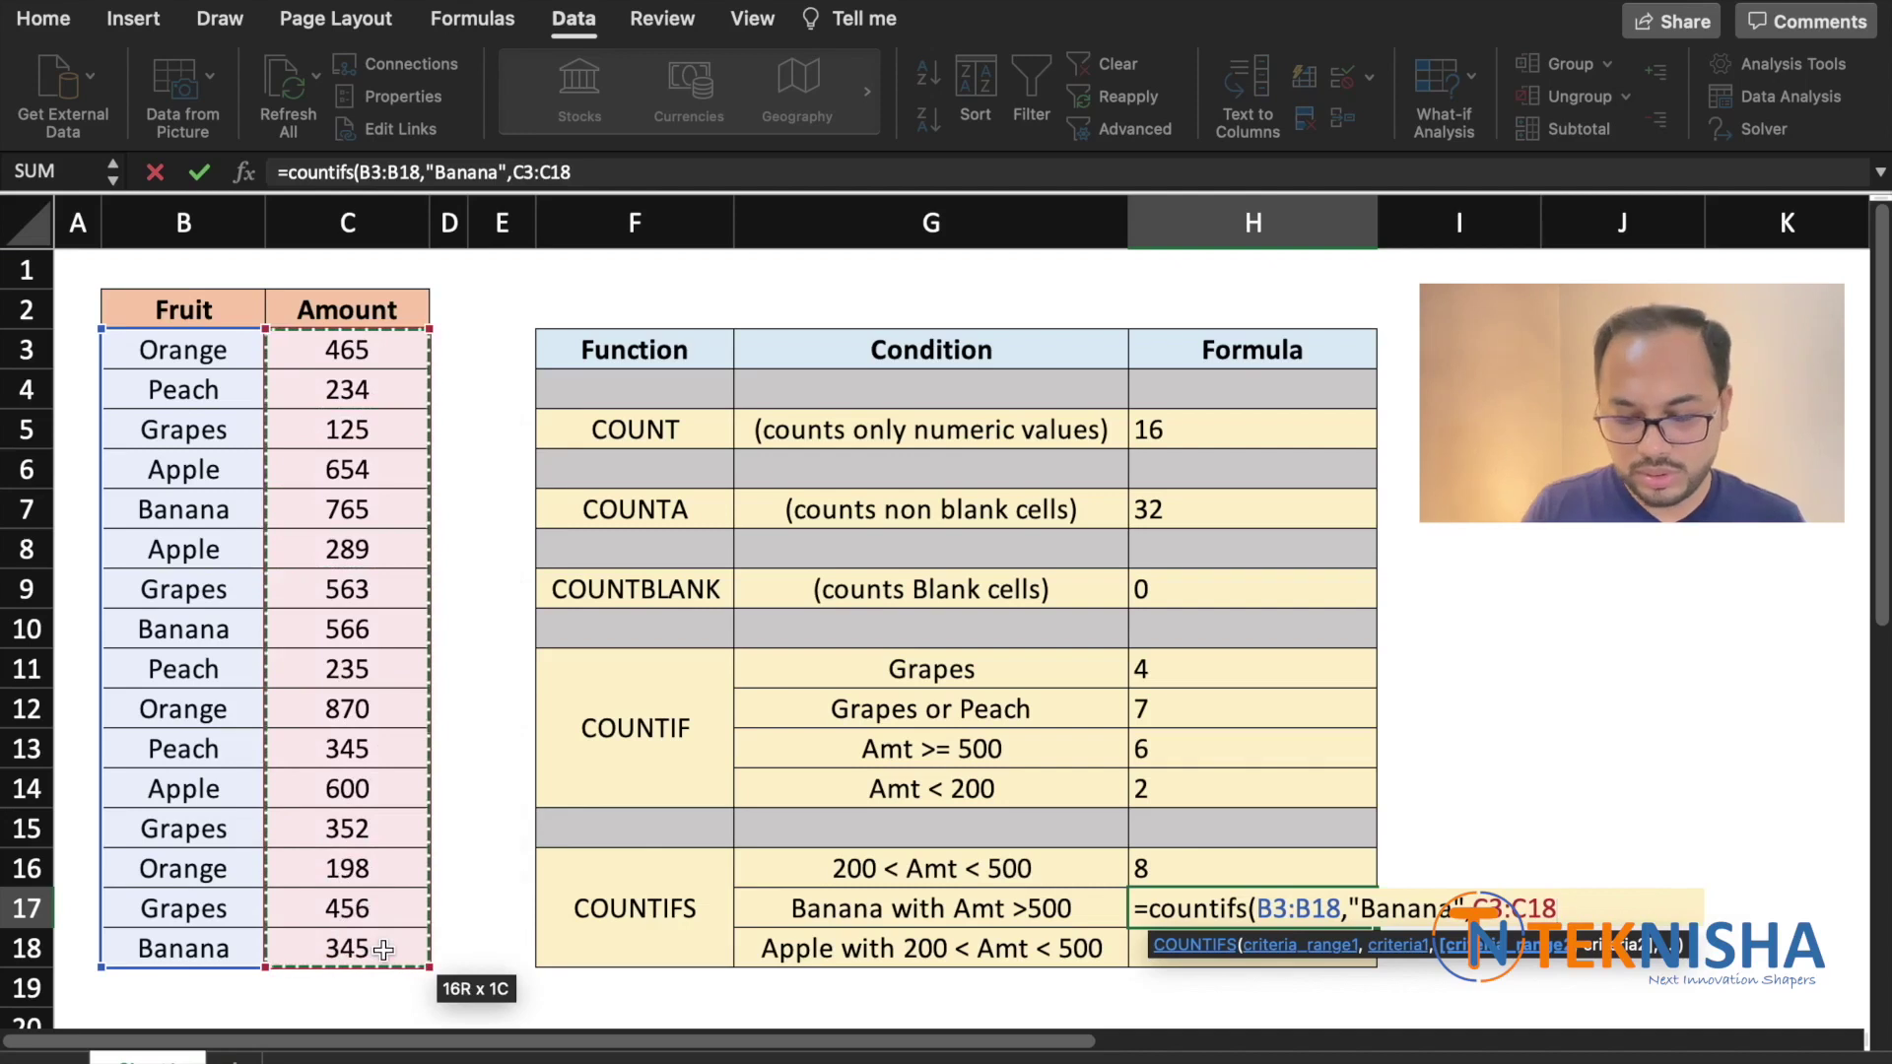
pyautogui.write(',')
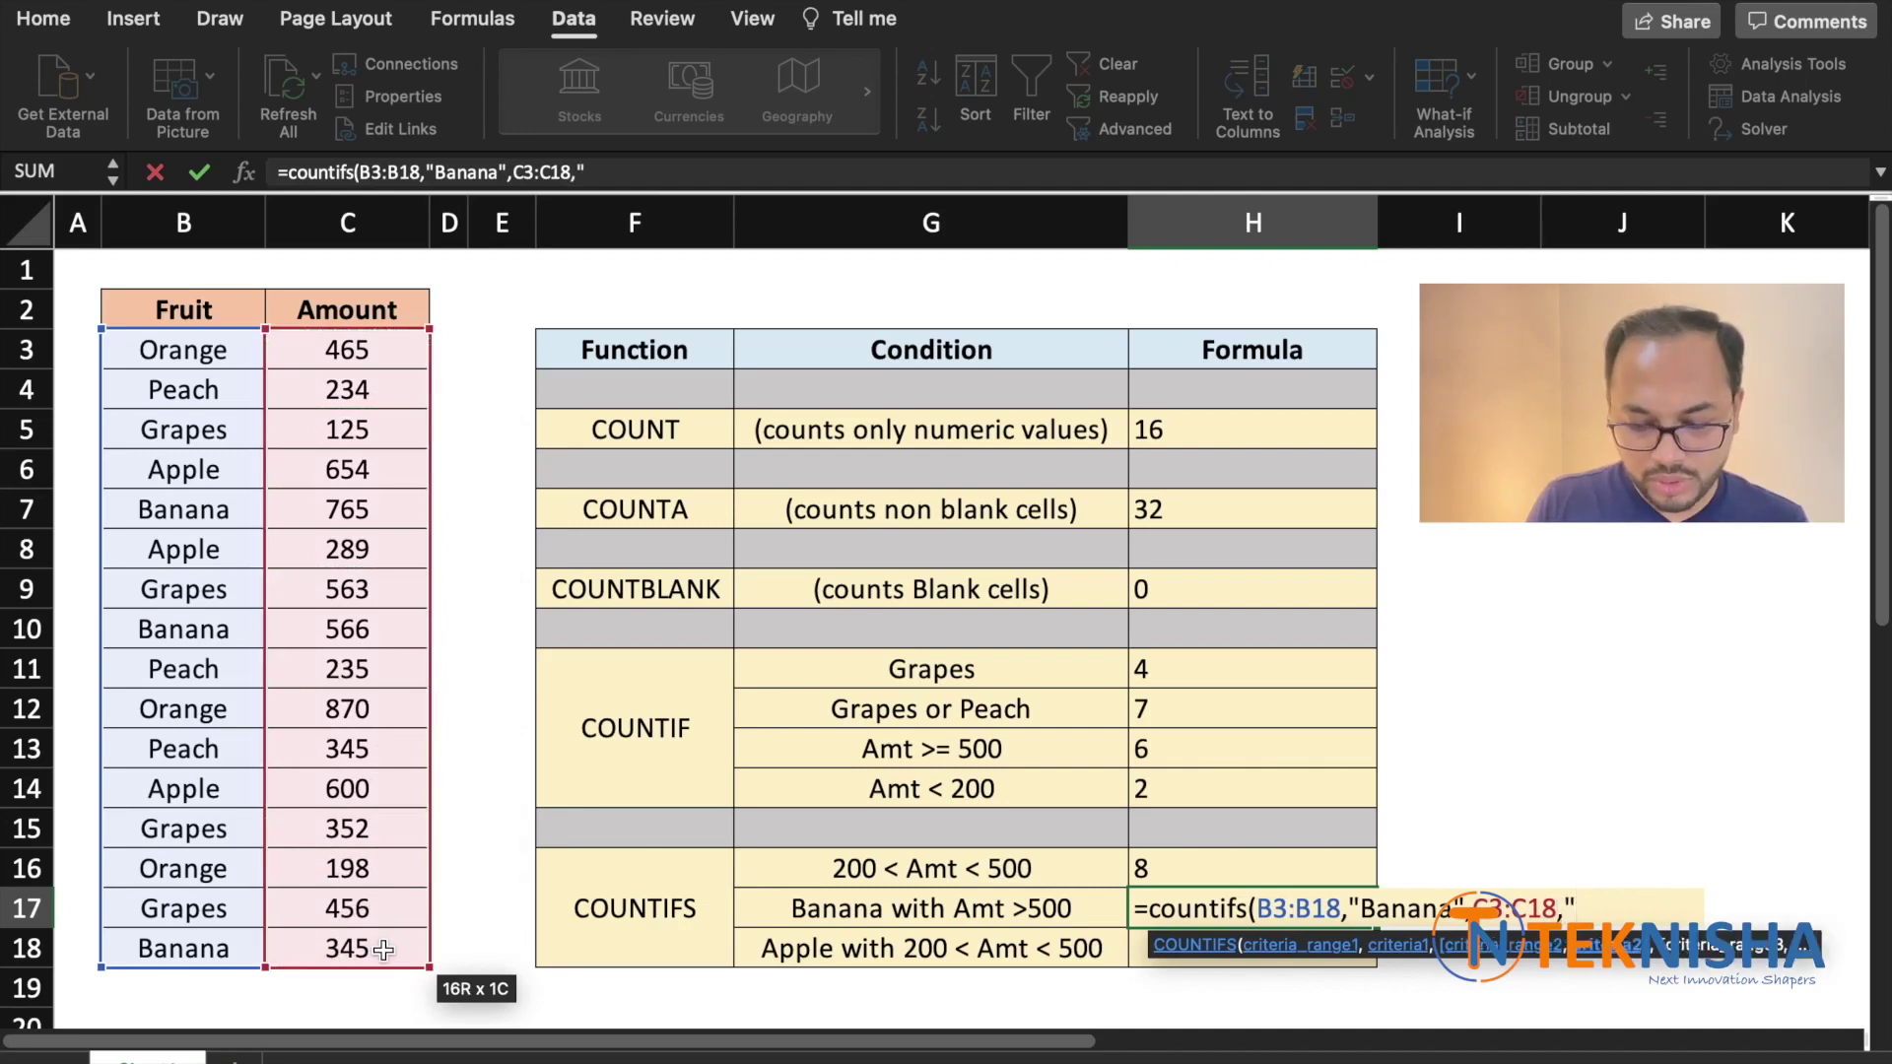
pyautogui.write('">')
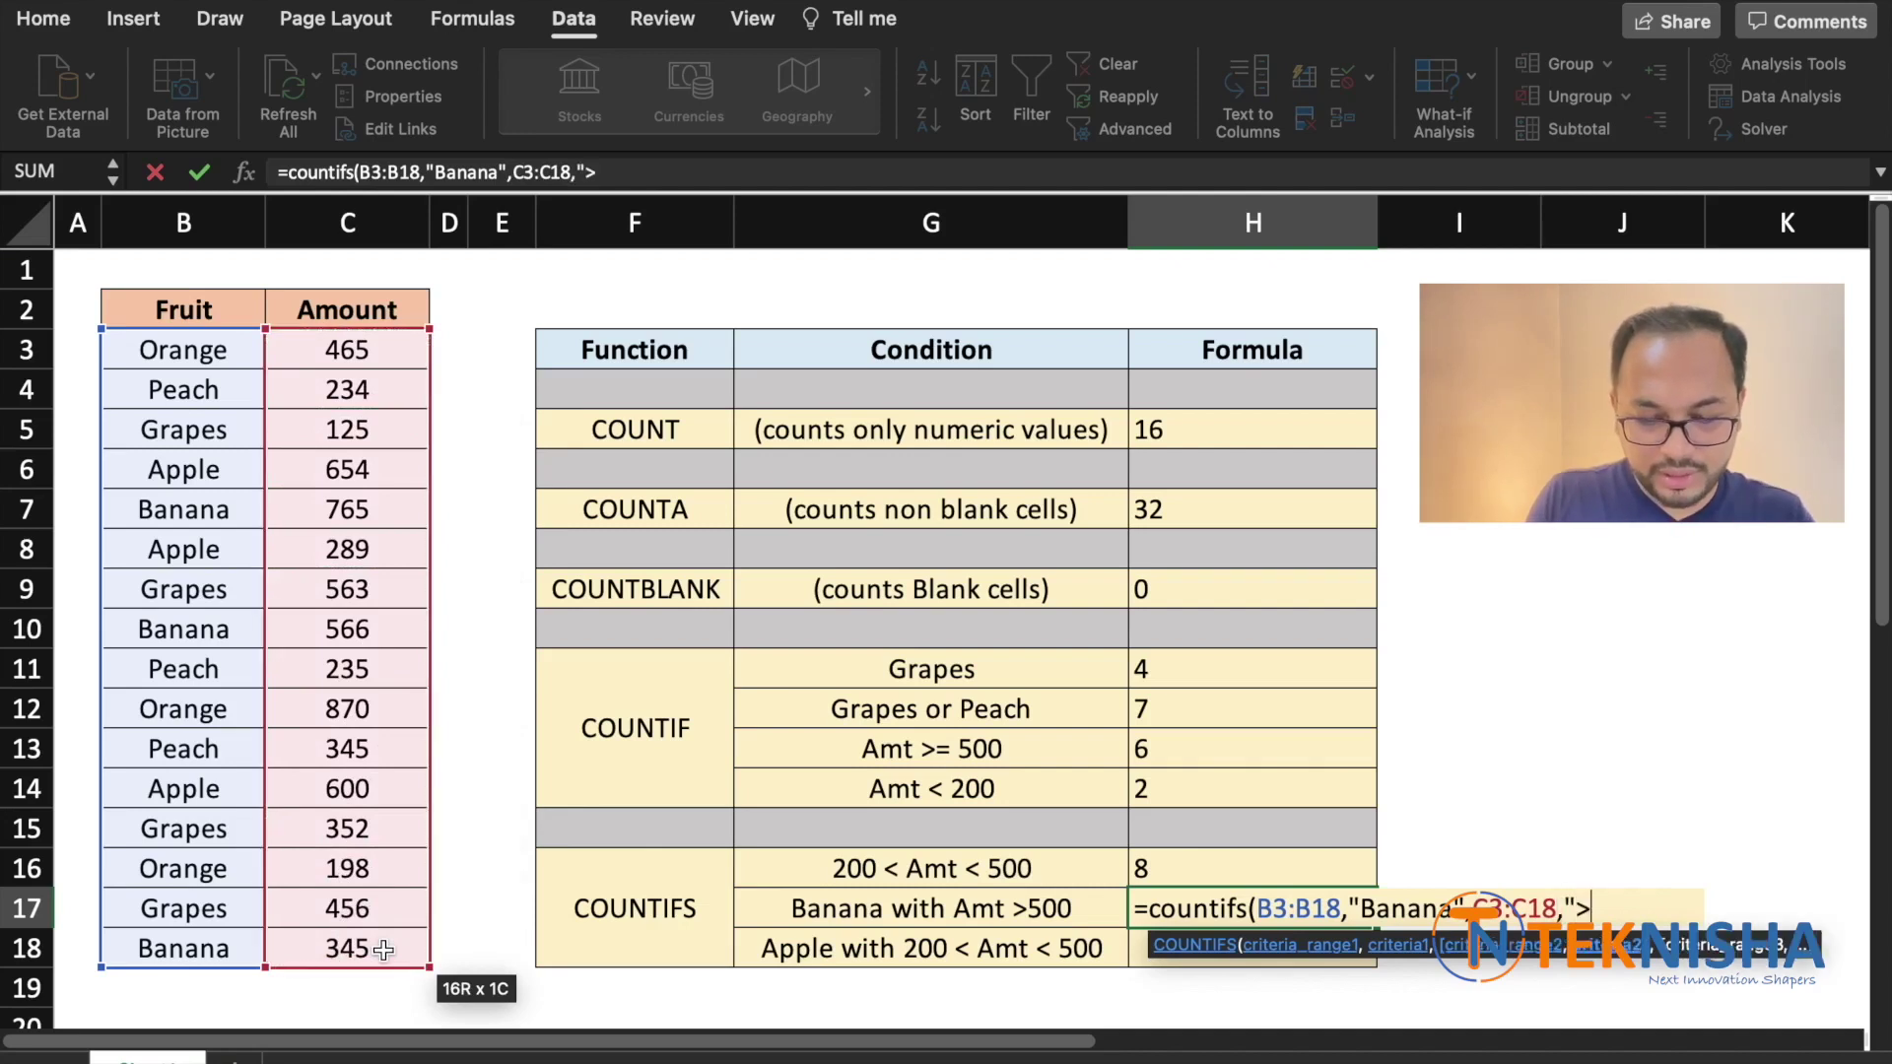
pyautogui.write('500")')
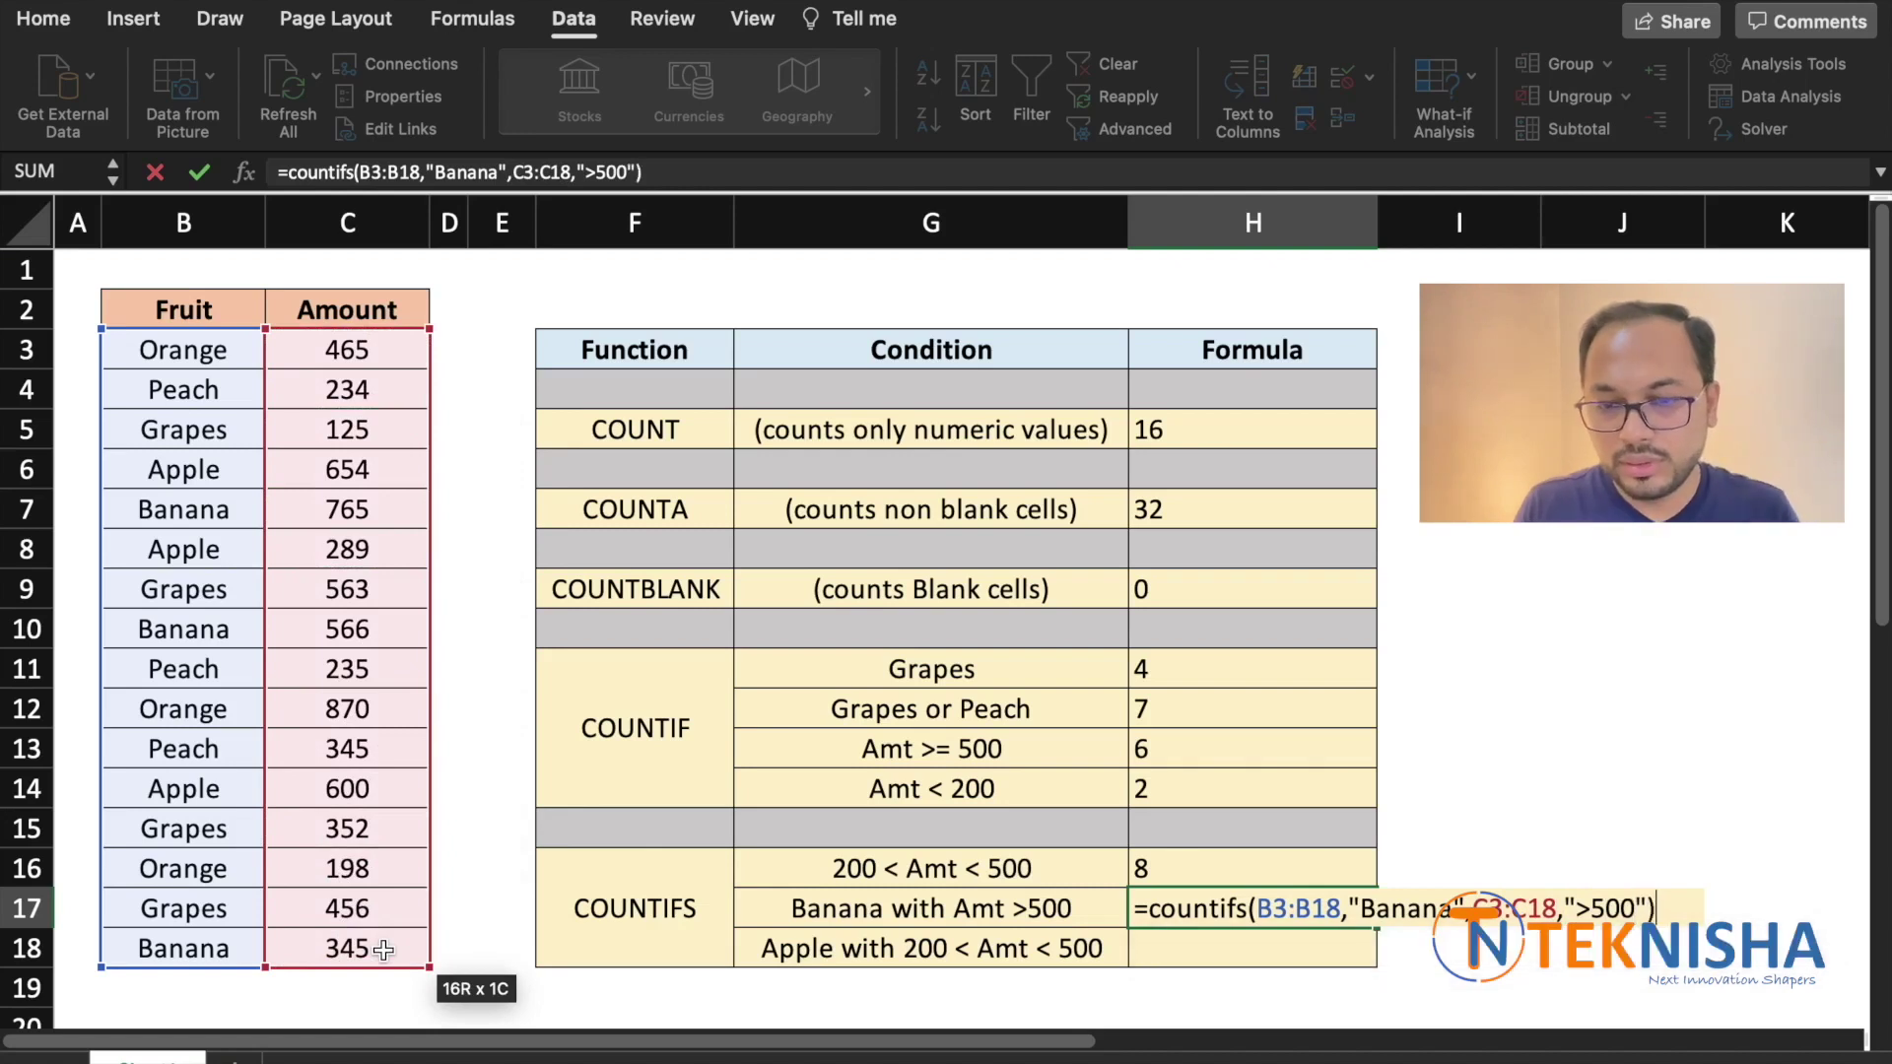
pyautogui.press('Return')
pyautogui.click(1178, 914)
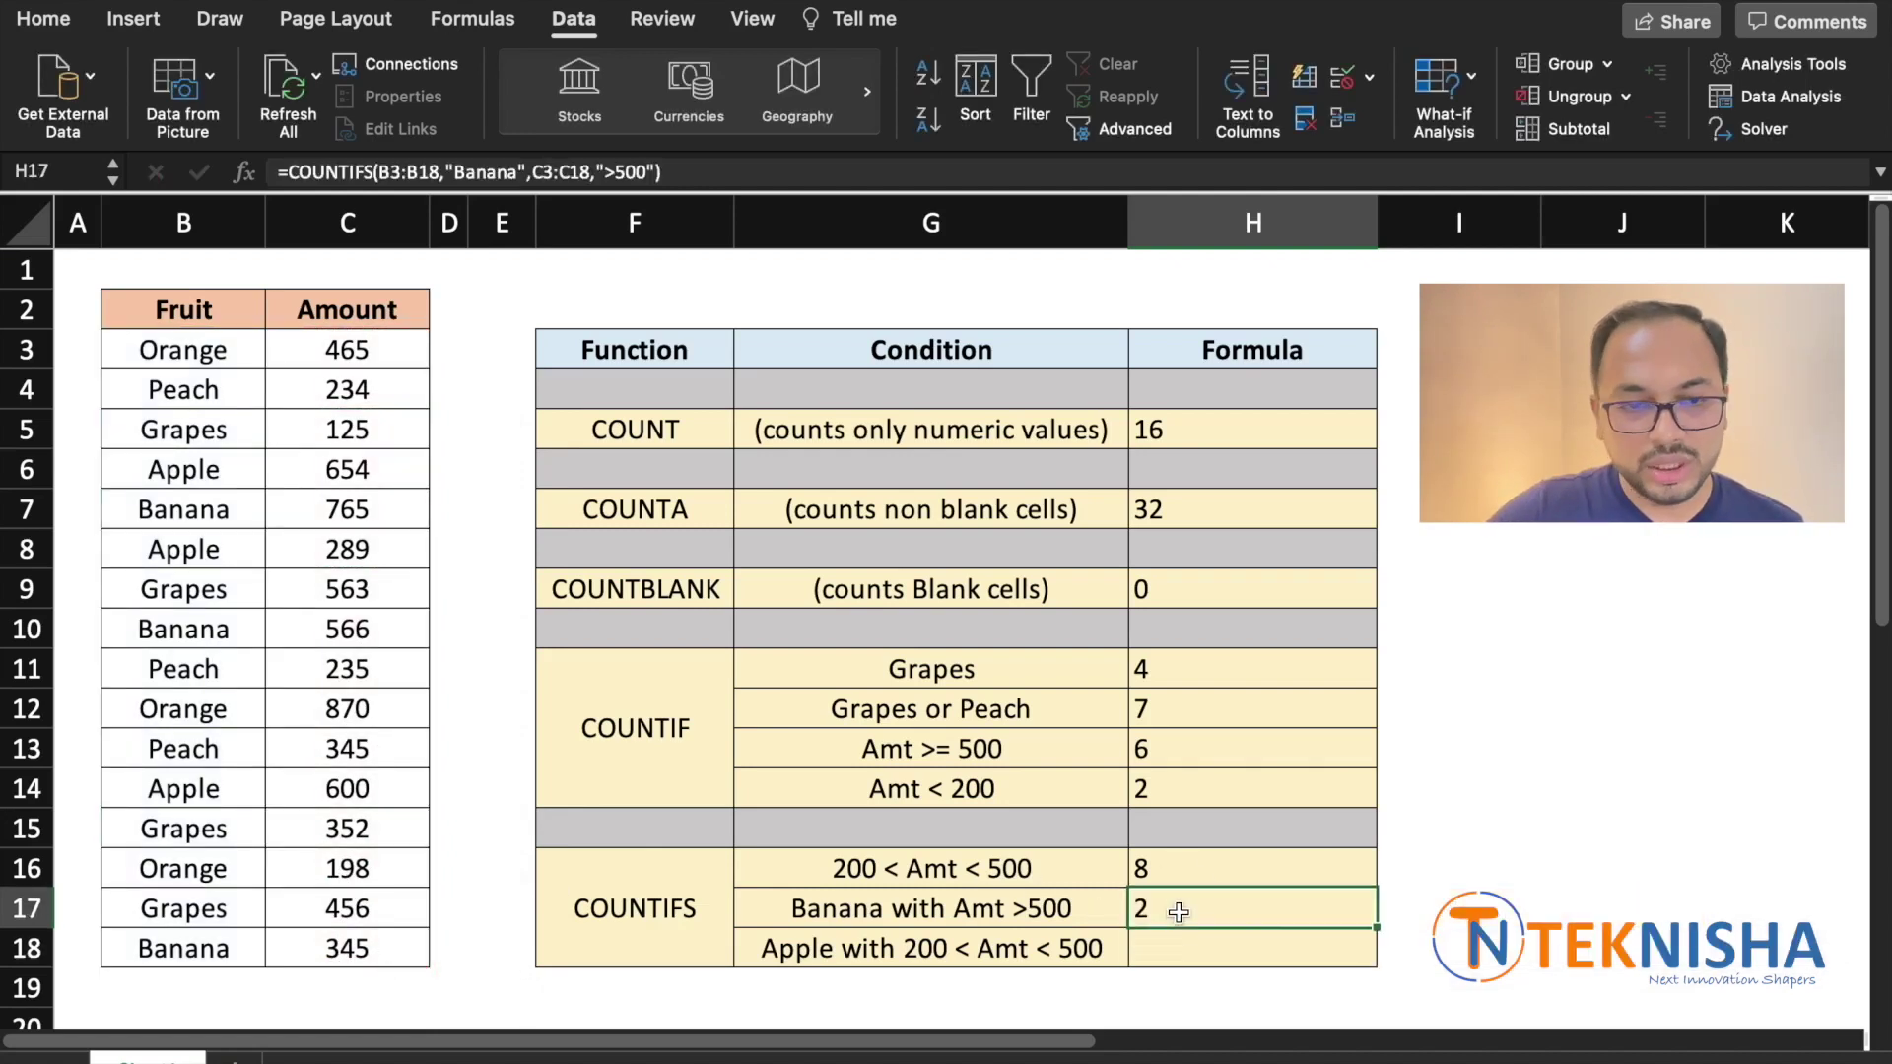
pyautogui.moveTo(241, 508); pyautogui.dragTo(369, 510)
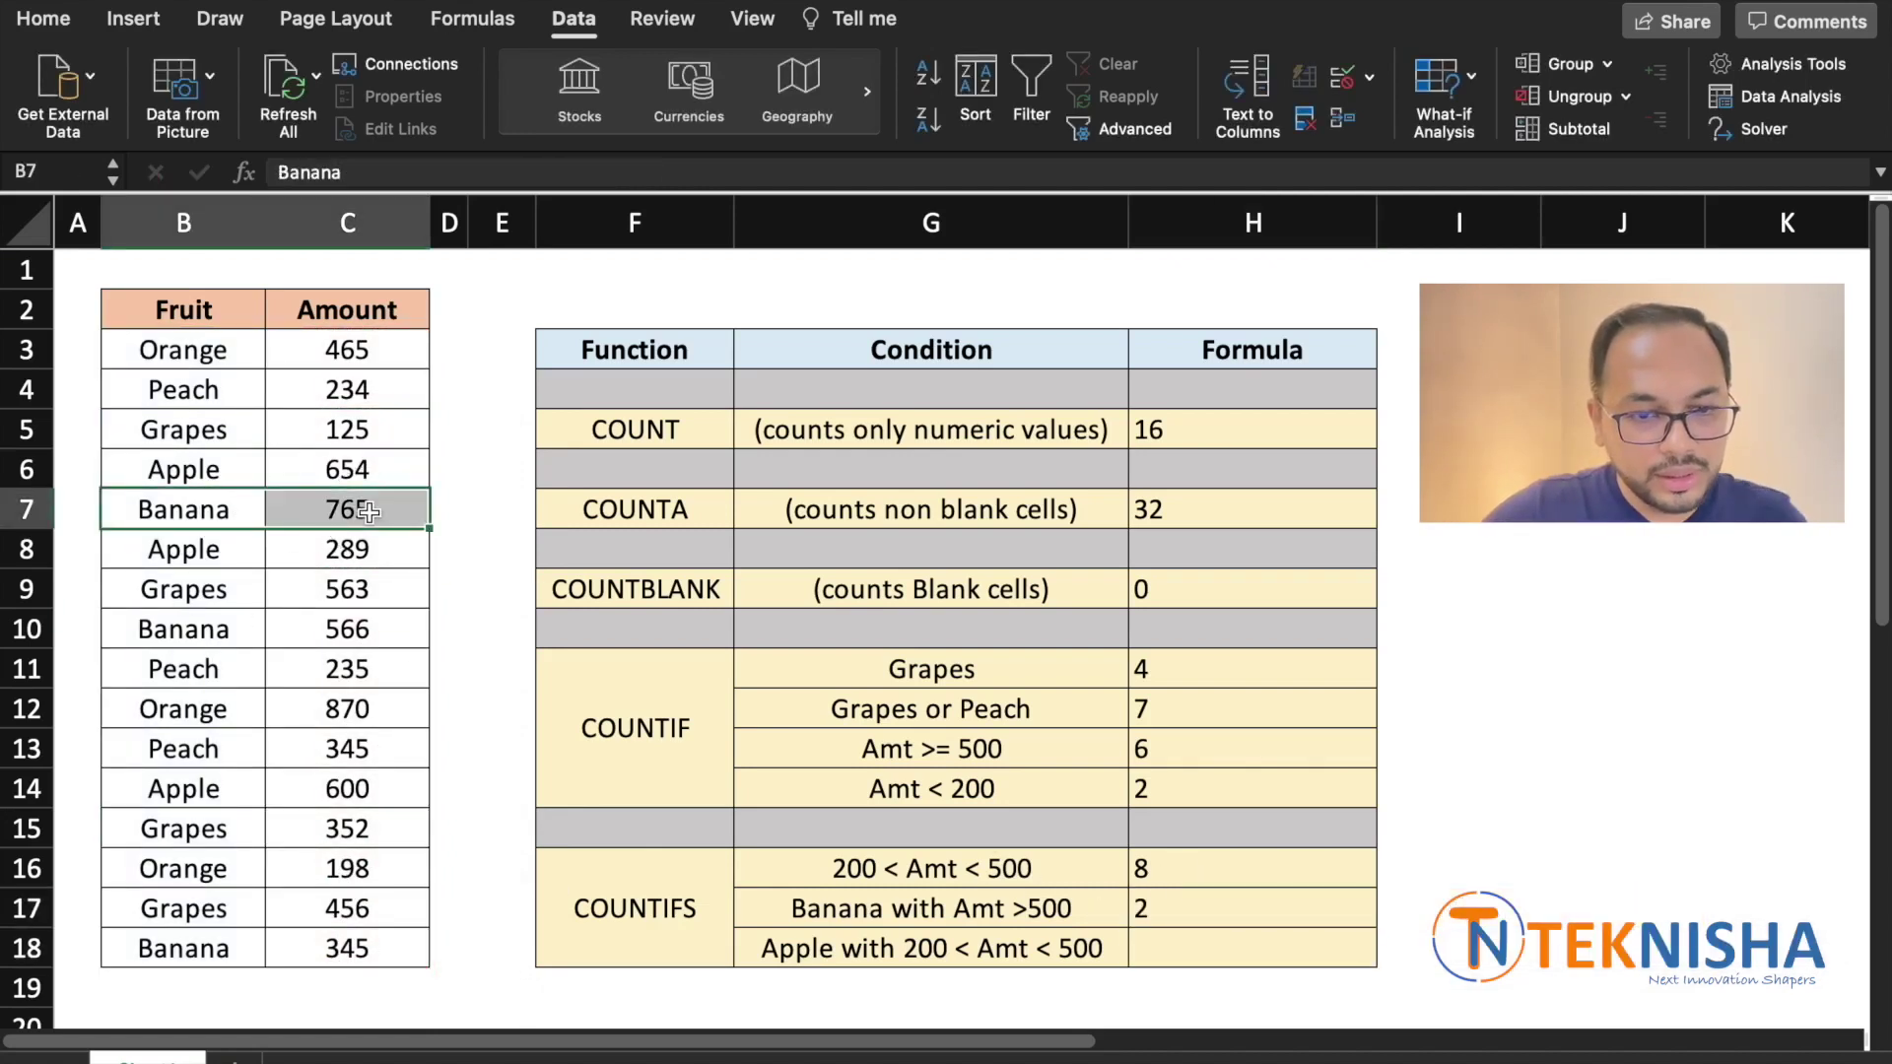
pyautogui.moveTo(233, 628); pyautogui.dragTo(347, 631)
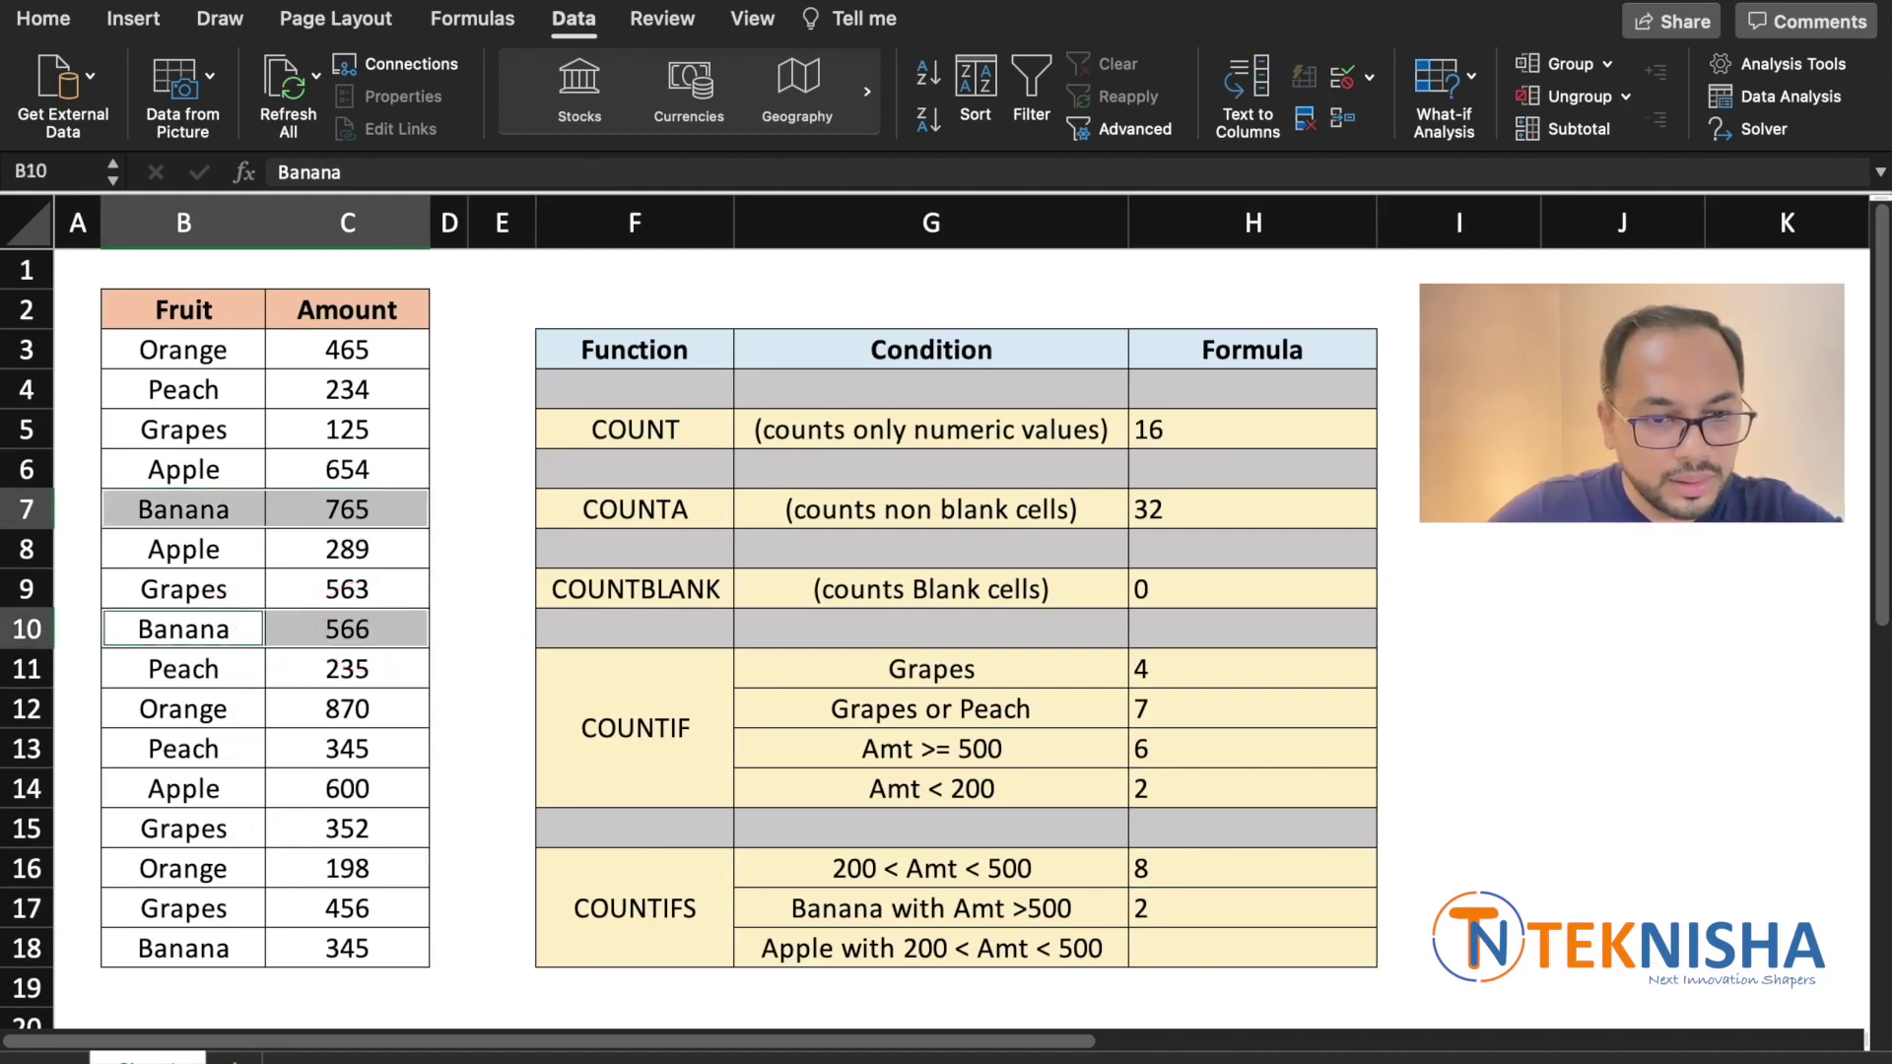
pyautogui.moveTo(235, 951); pyautogui.dragTo(326, 949)
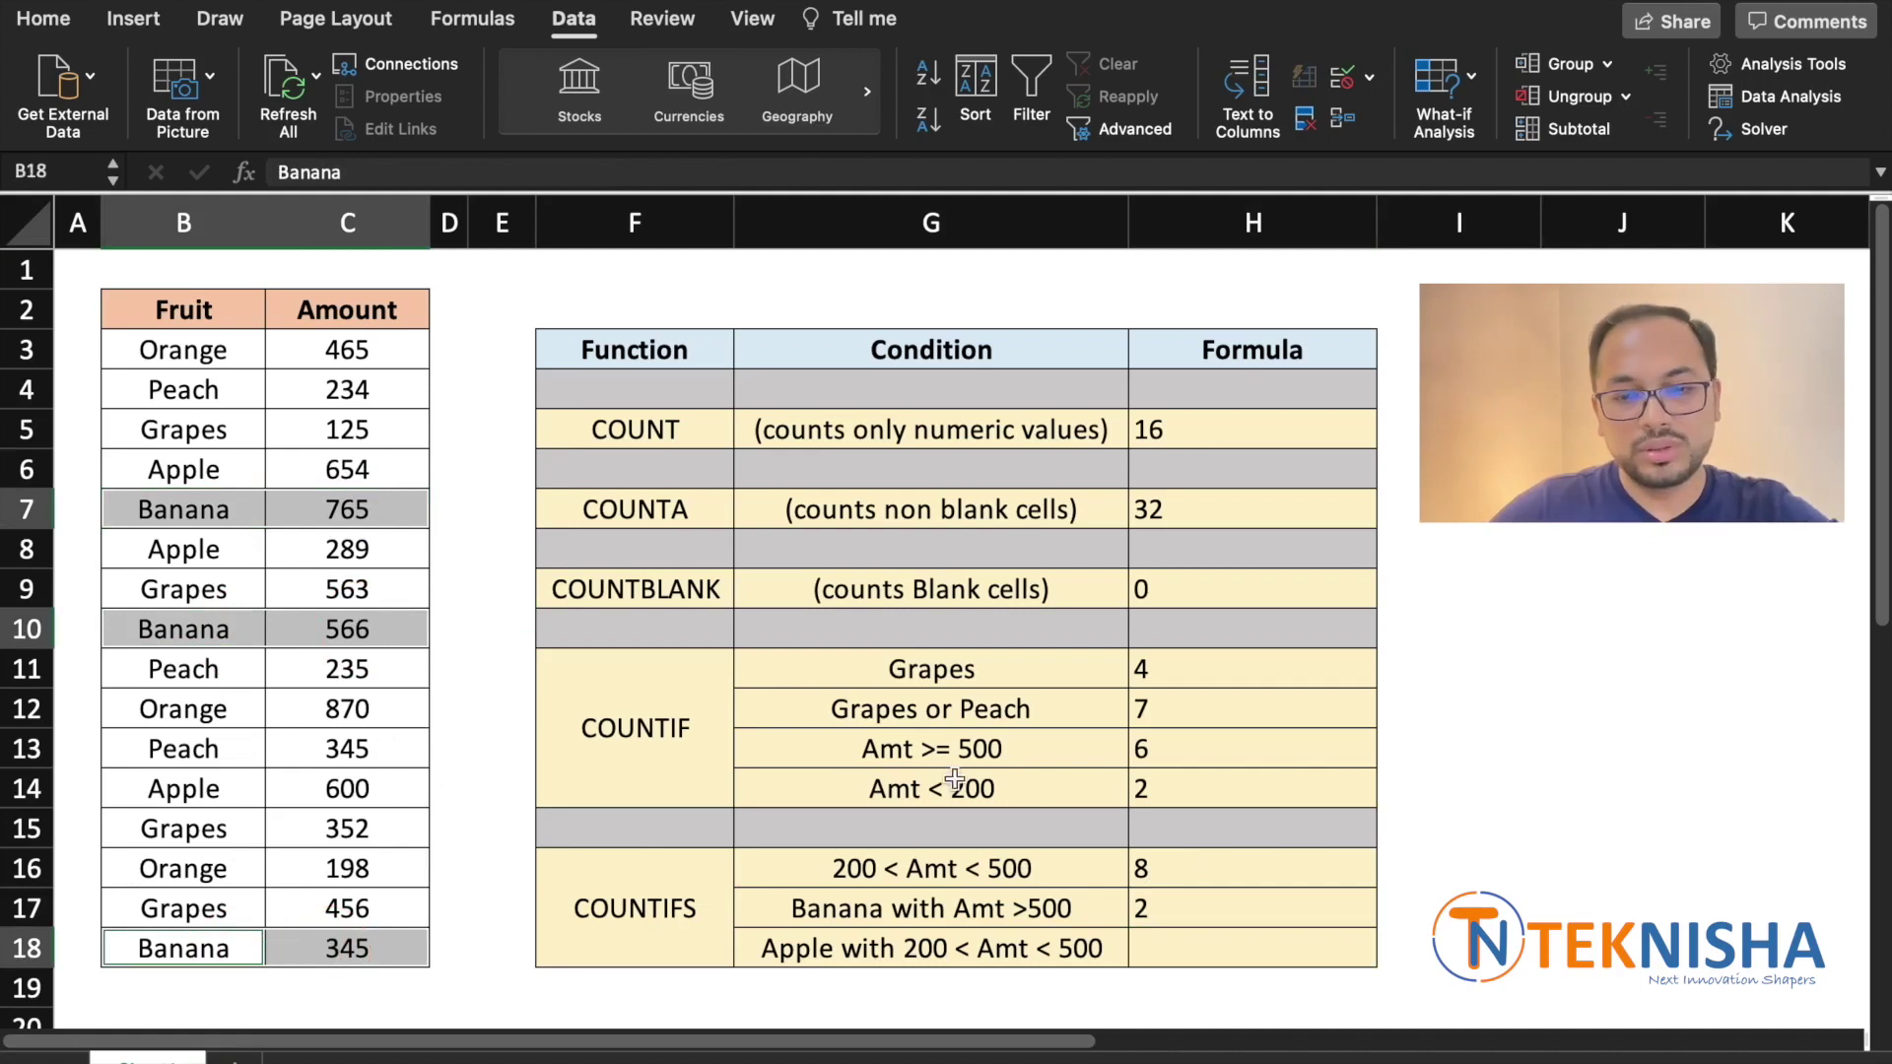
pyautogui.click(1222, 953)
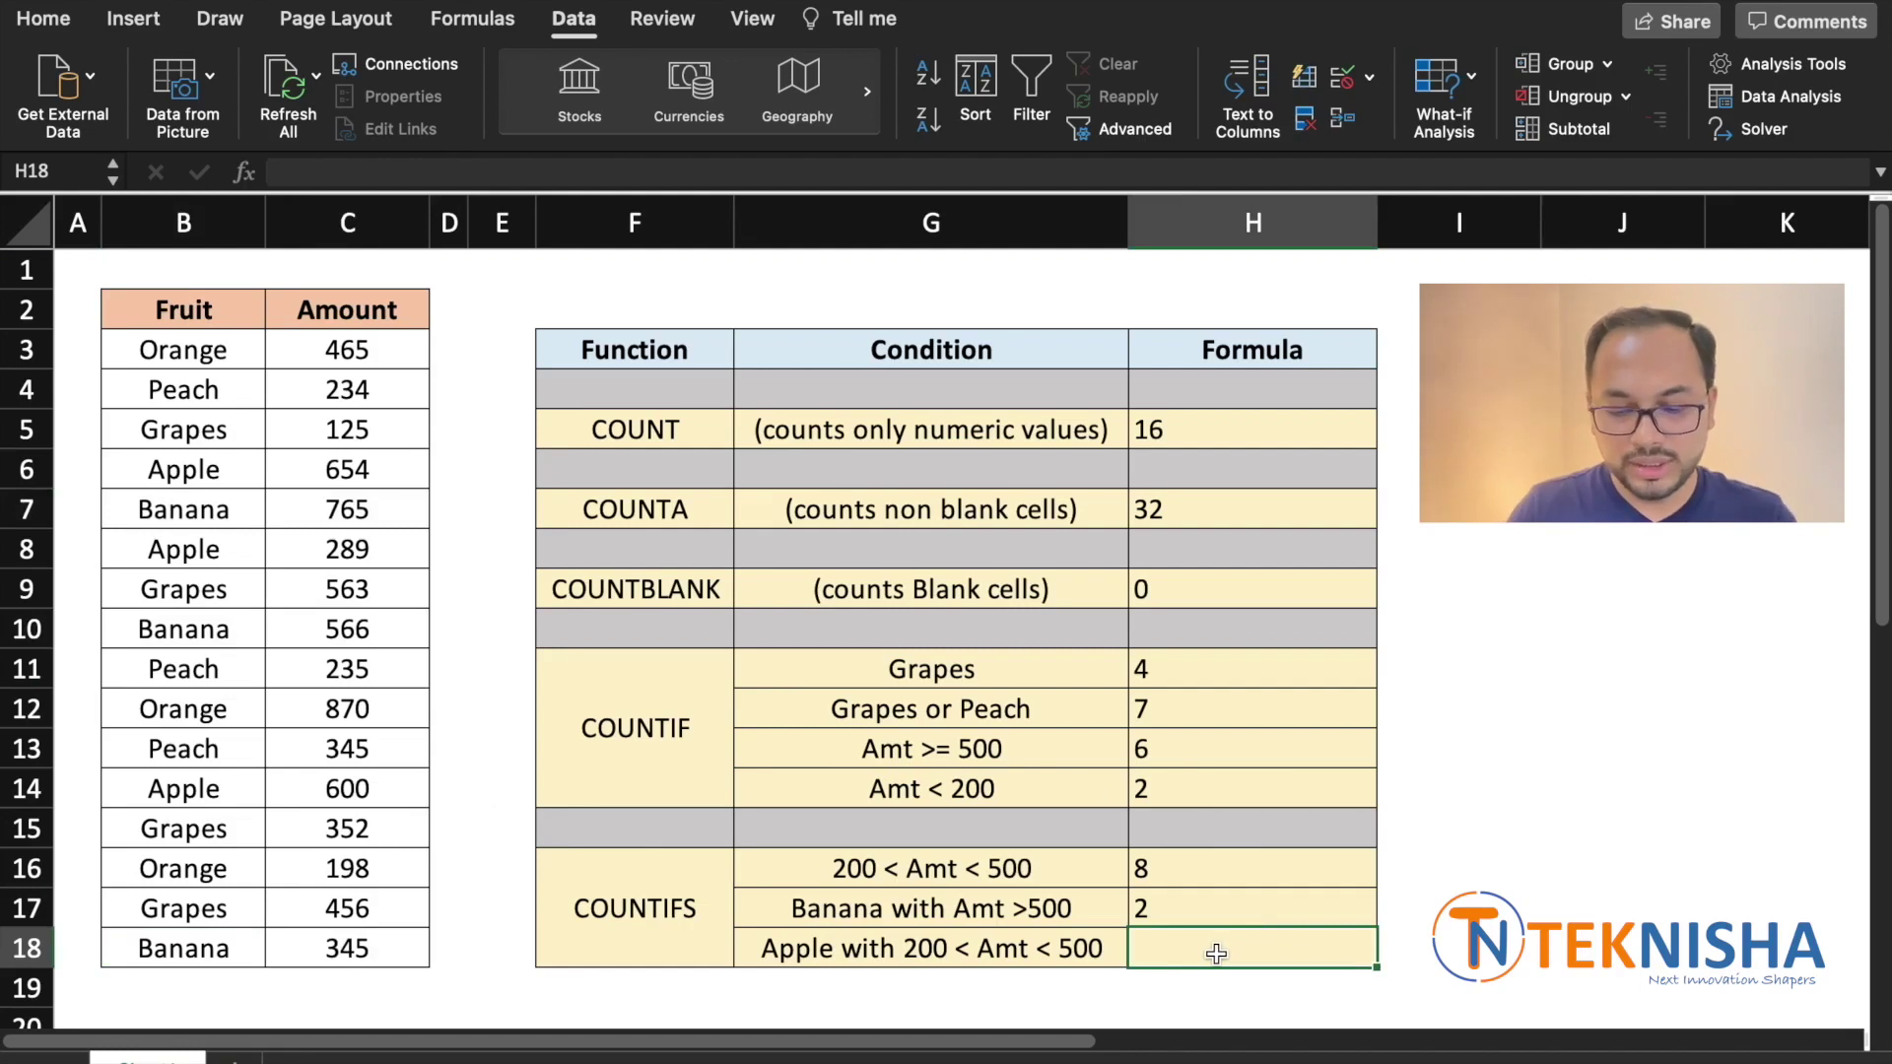
# Step: Enter =COUNTIFS(B3:B18,"Apple",C3:C18,"<500",C3:C18,">200") in H18, returning 1
pyautogui.write('=')
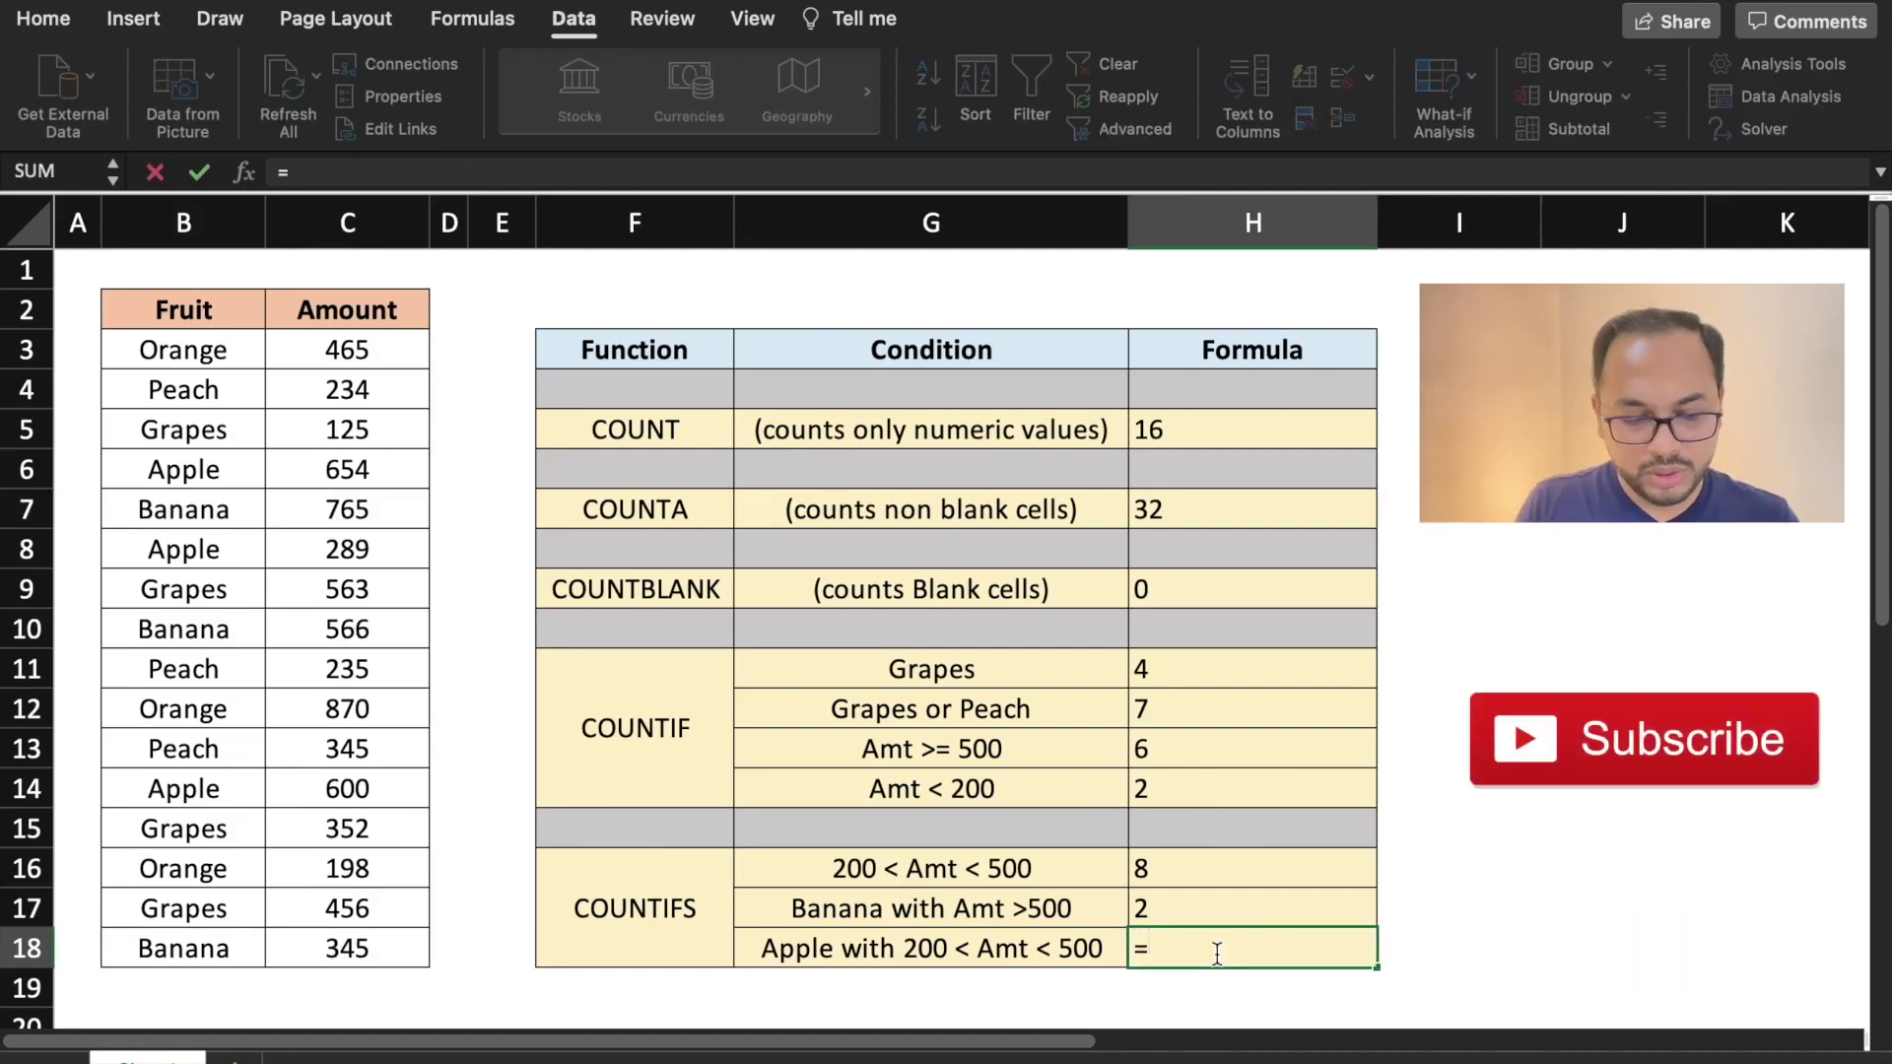
pyautogui.write('count')
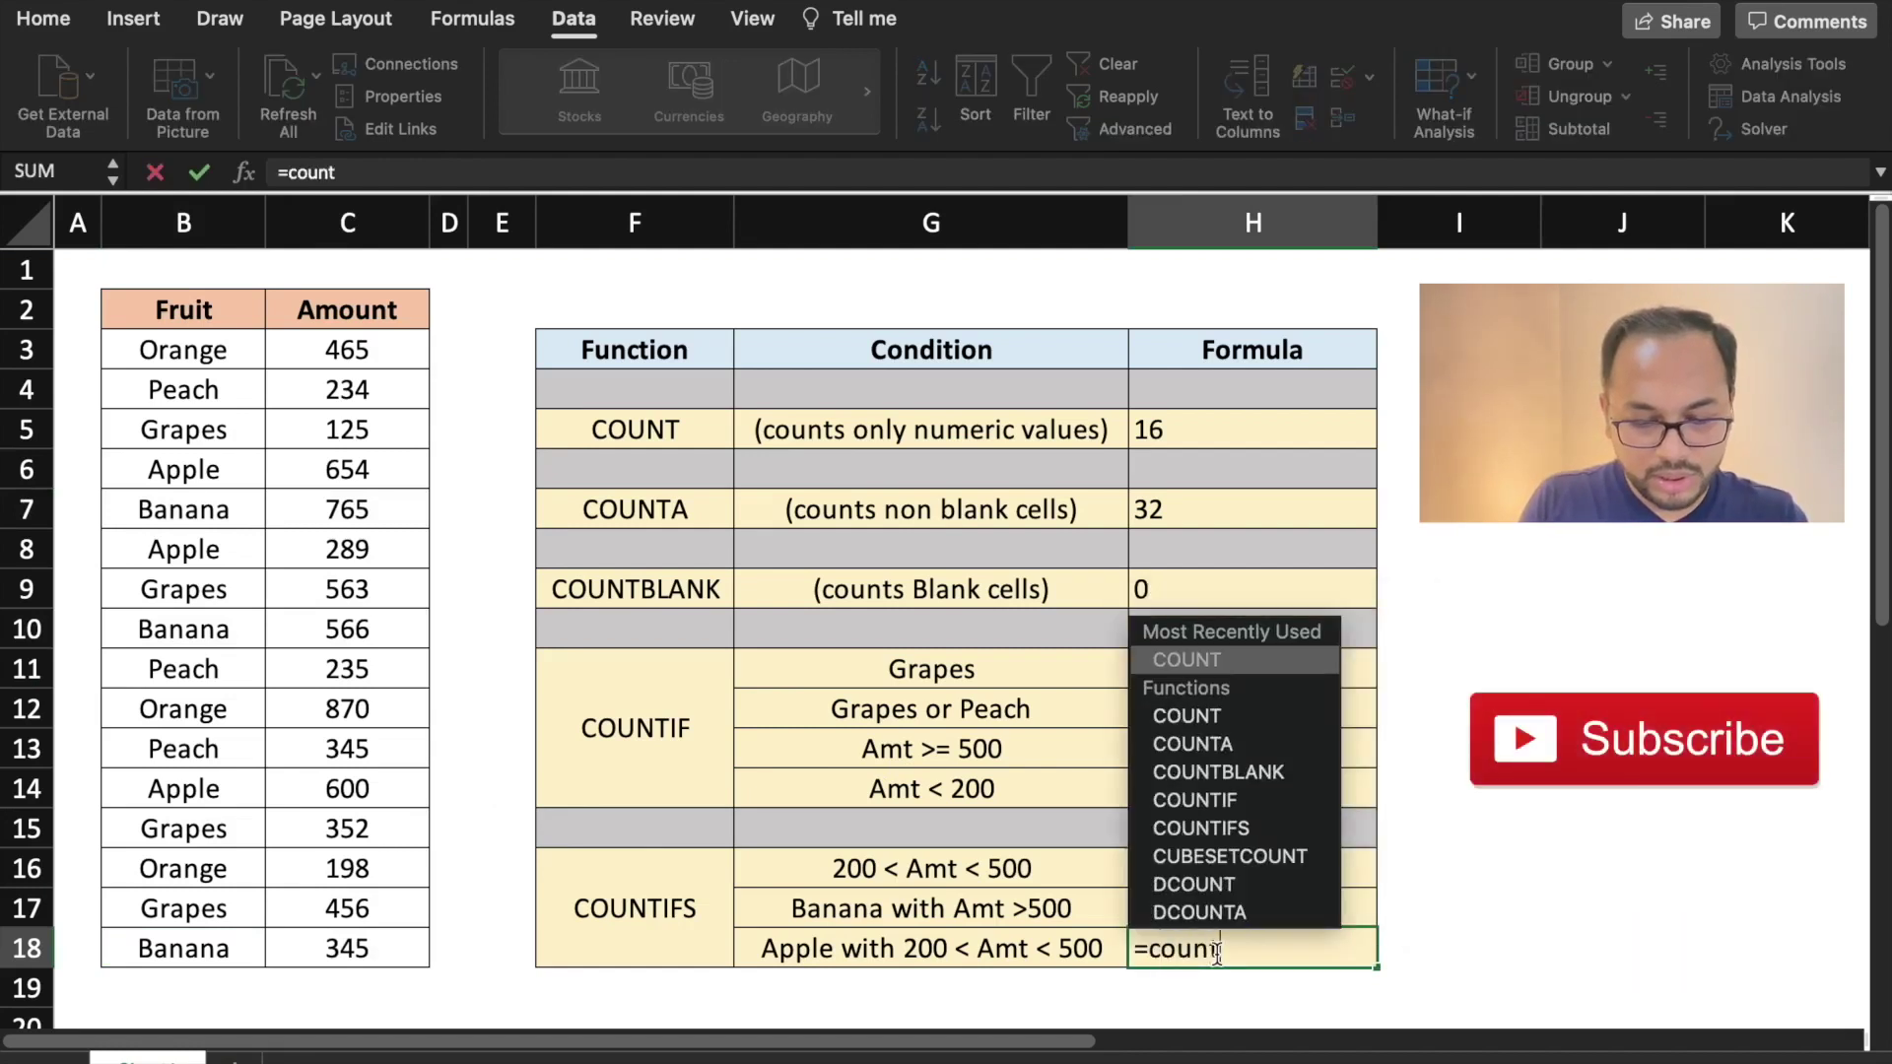
pyautogui.write('ifs(')
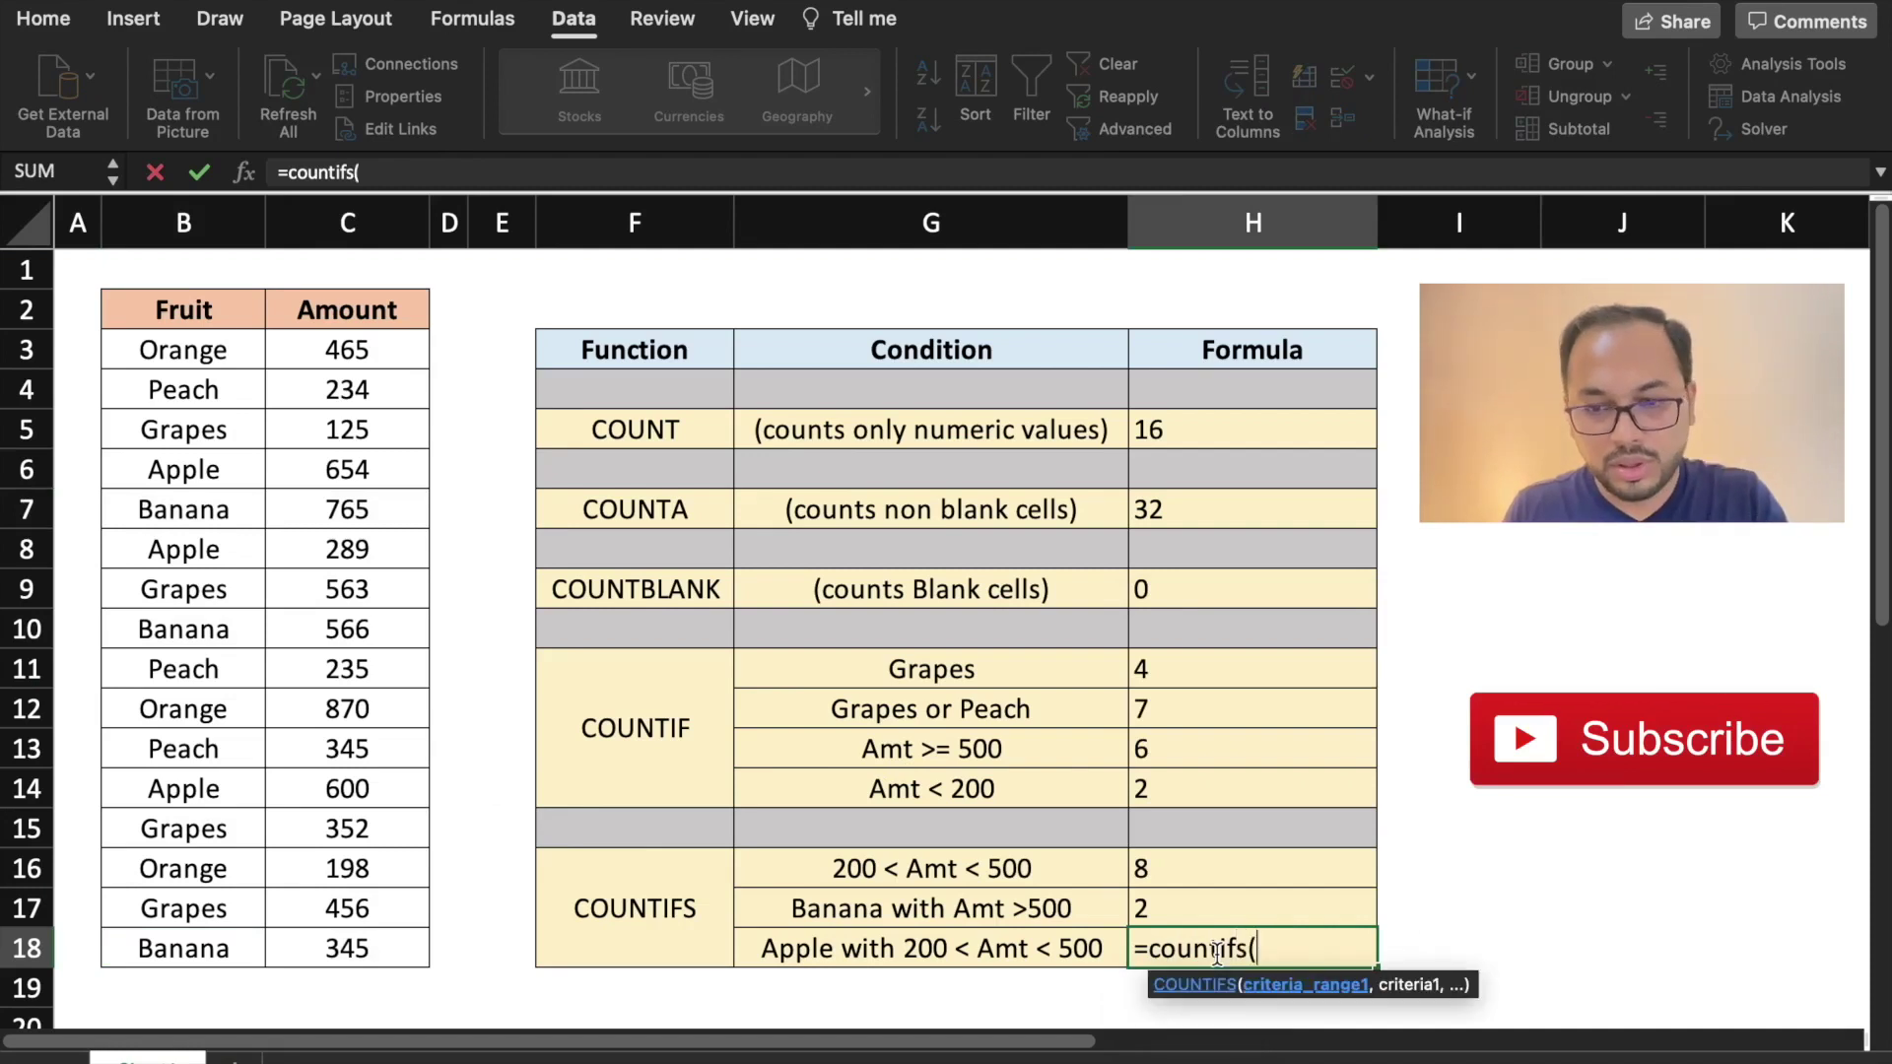
pyautogui.moveTo(133, 347); pyautogui.dragTo(149, 938)
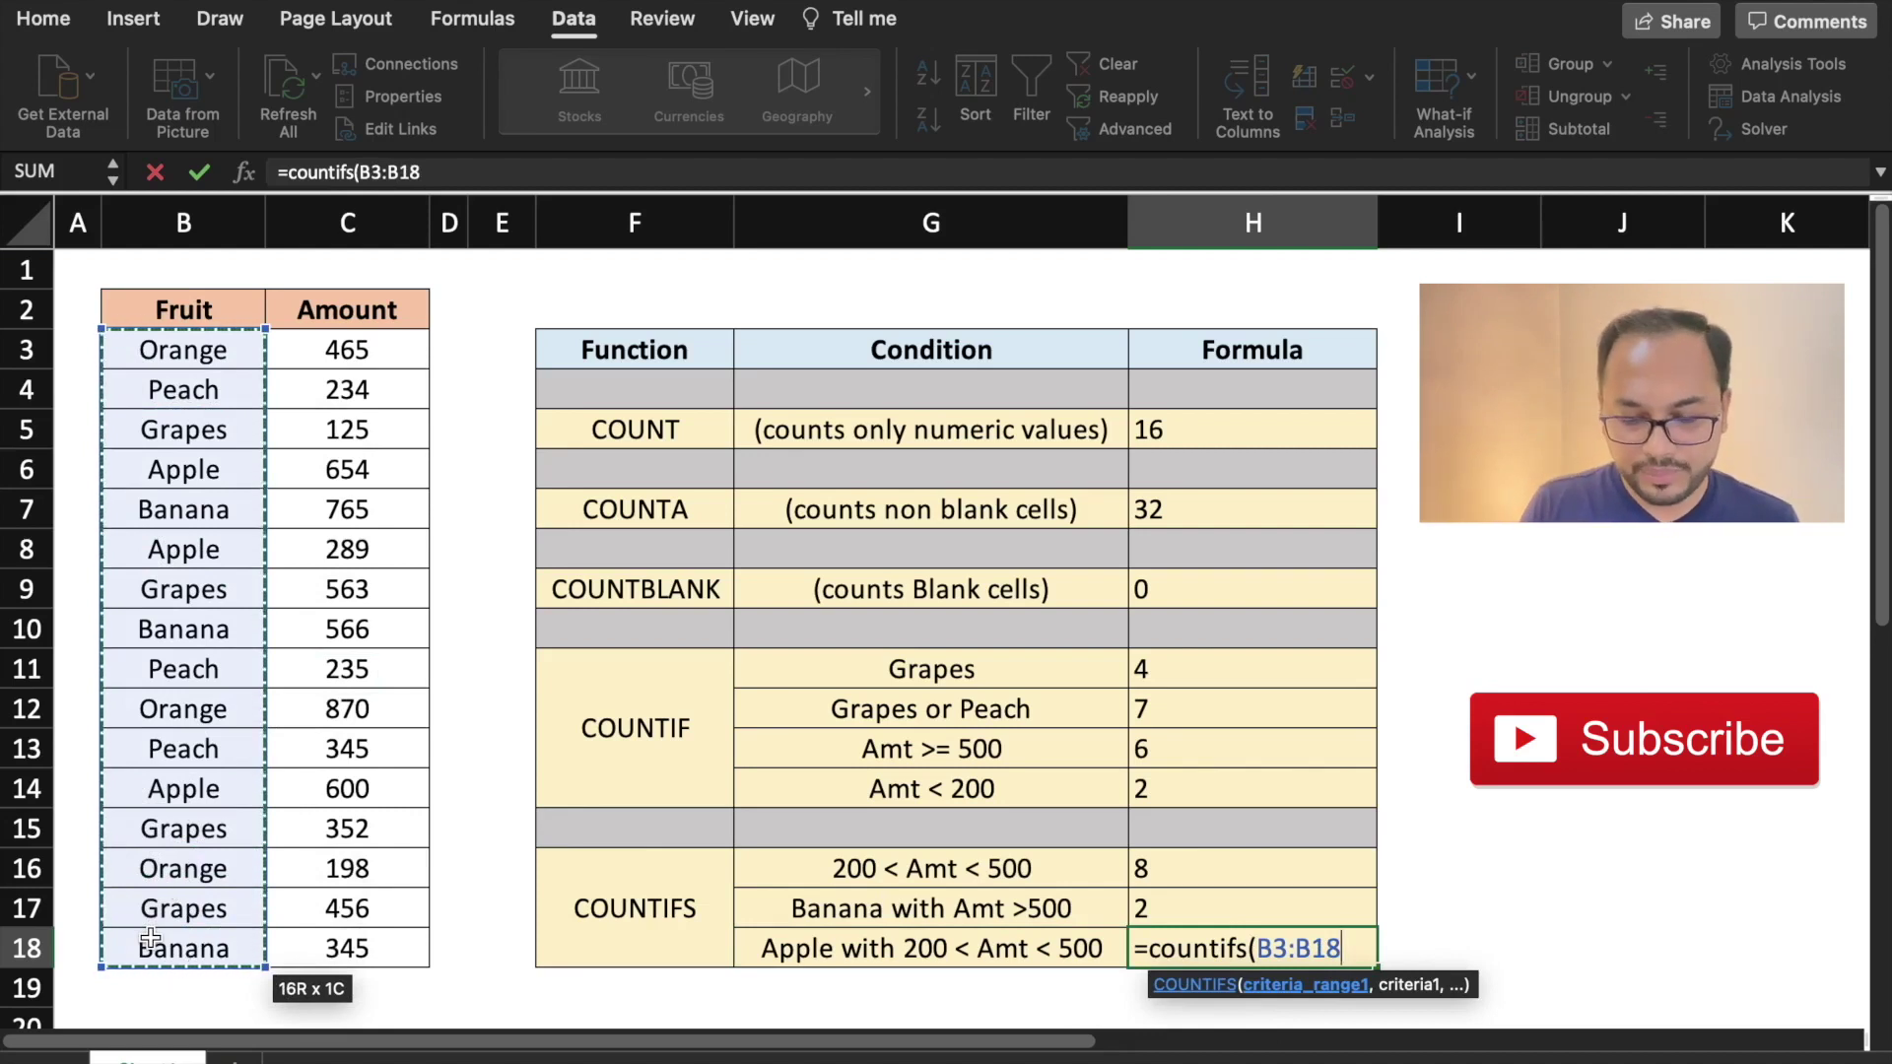
pyautogui.write(',"Apple')
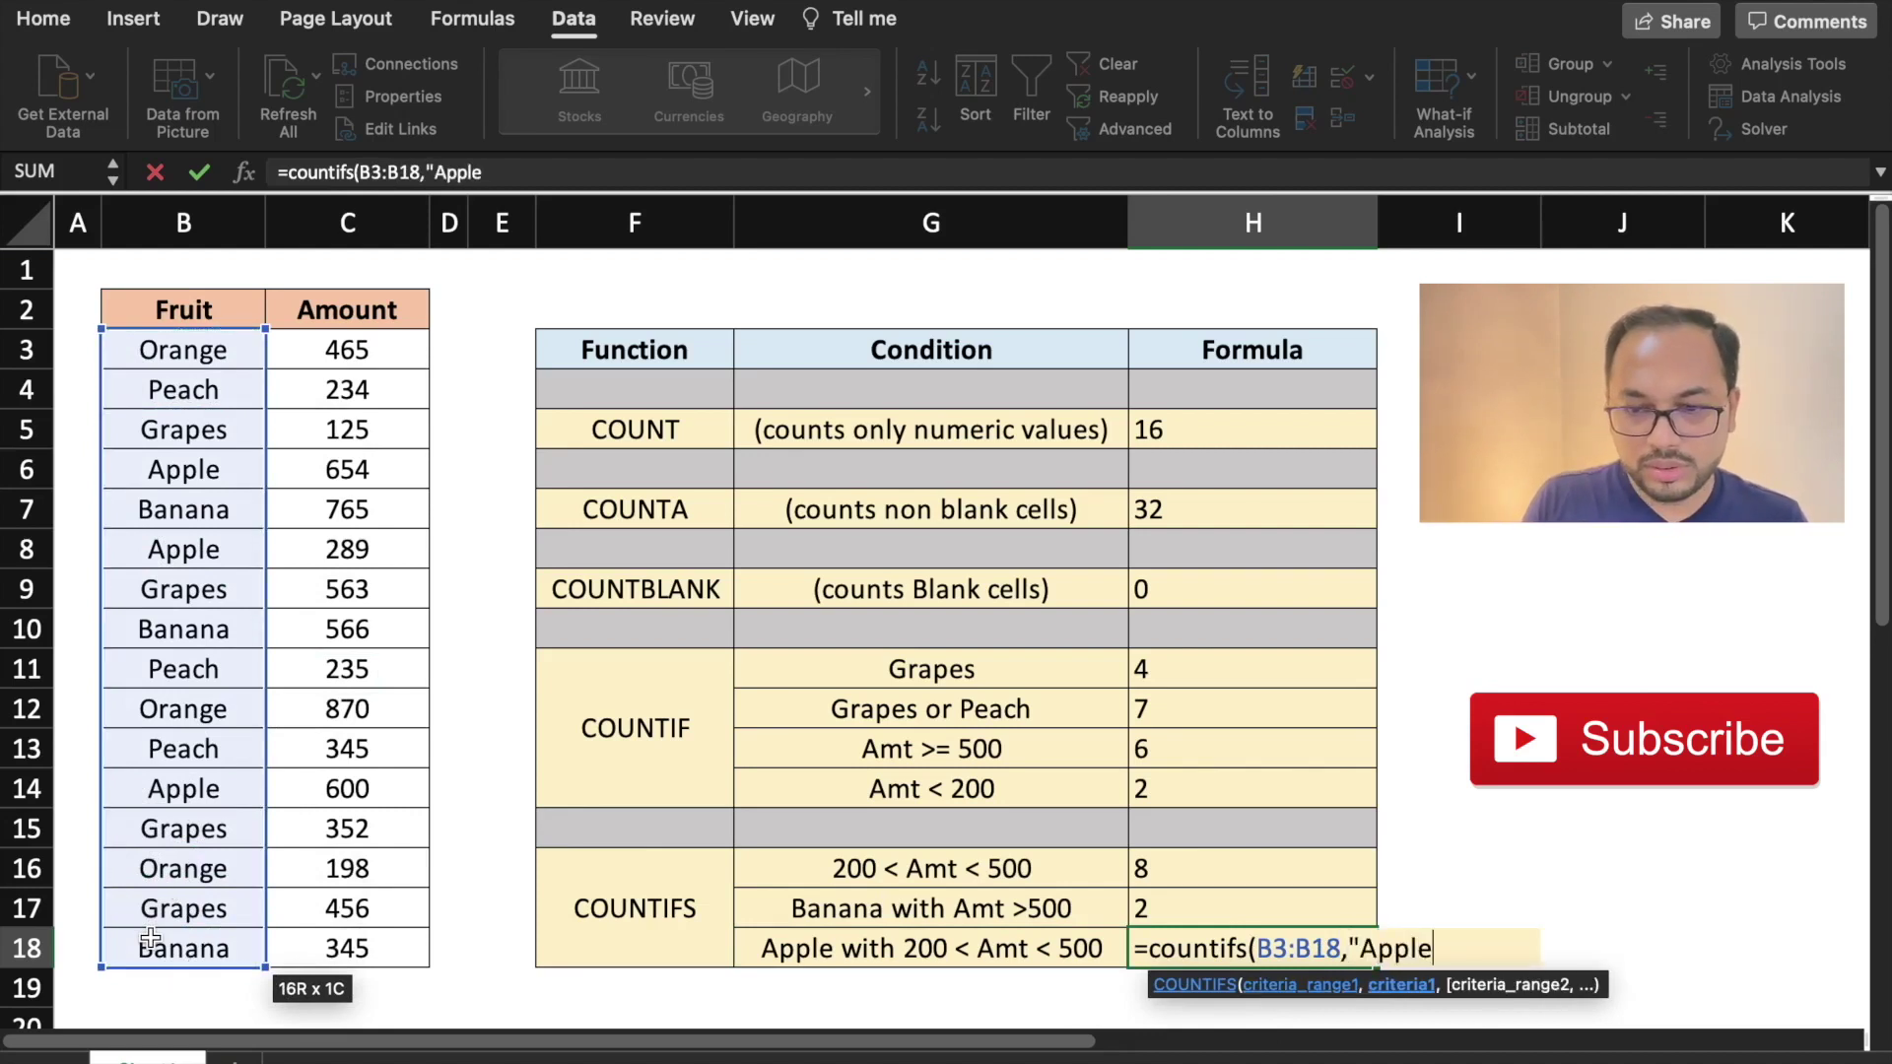
pyautogui.write('",')
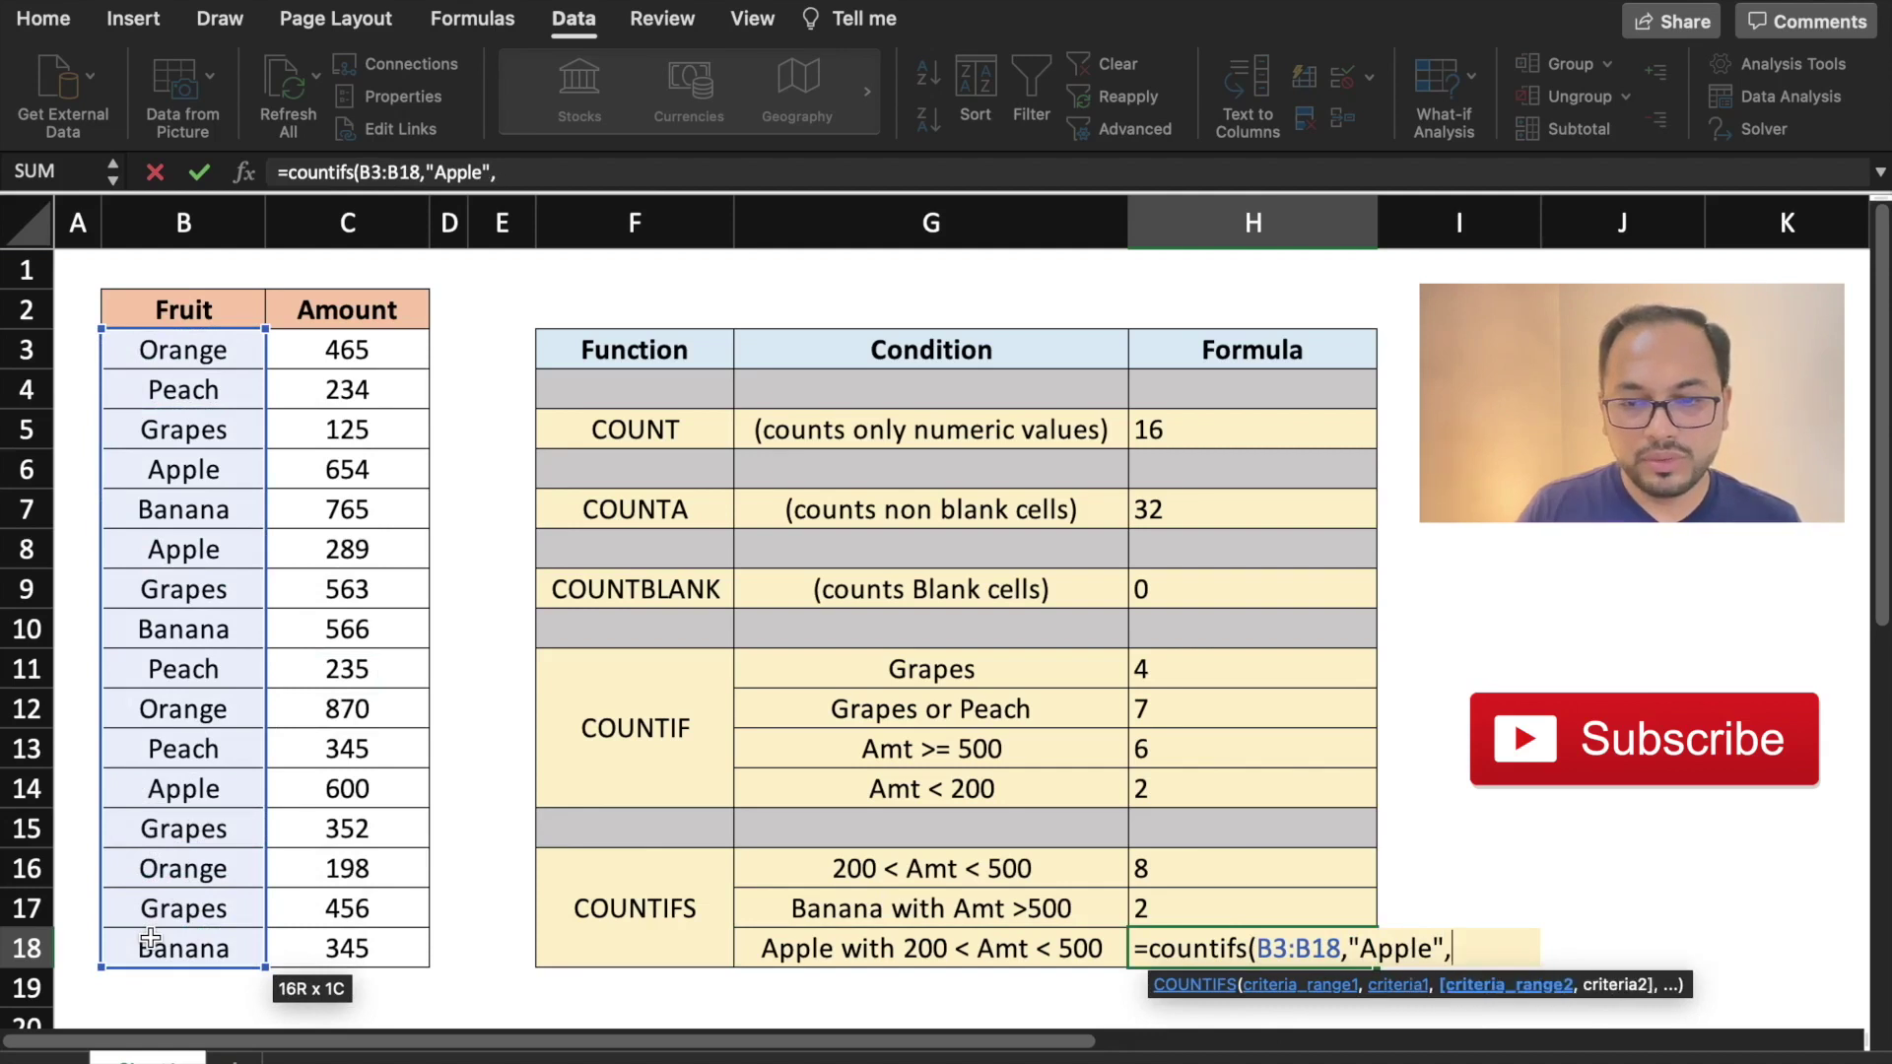
pyautogui.click(349, 359)
pyautogui.moveTo(356, 638); pyautogui.dragTo(366, 946)
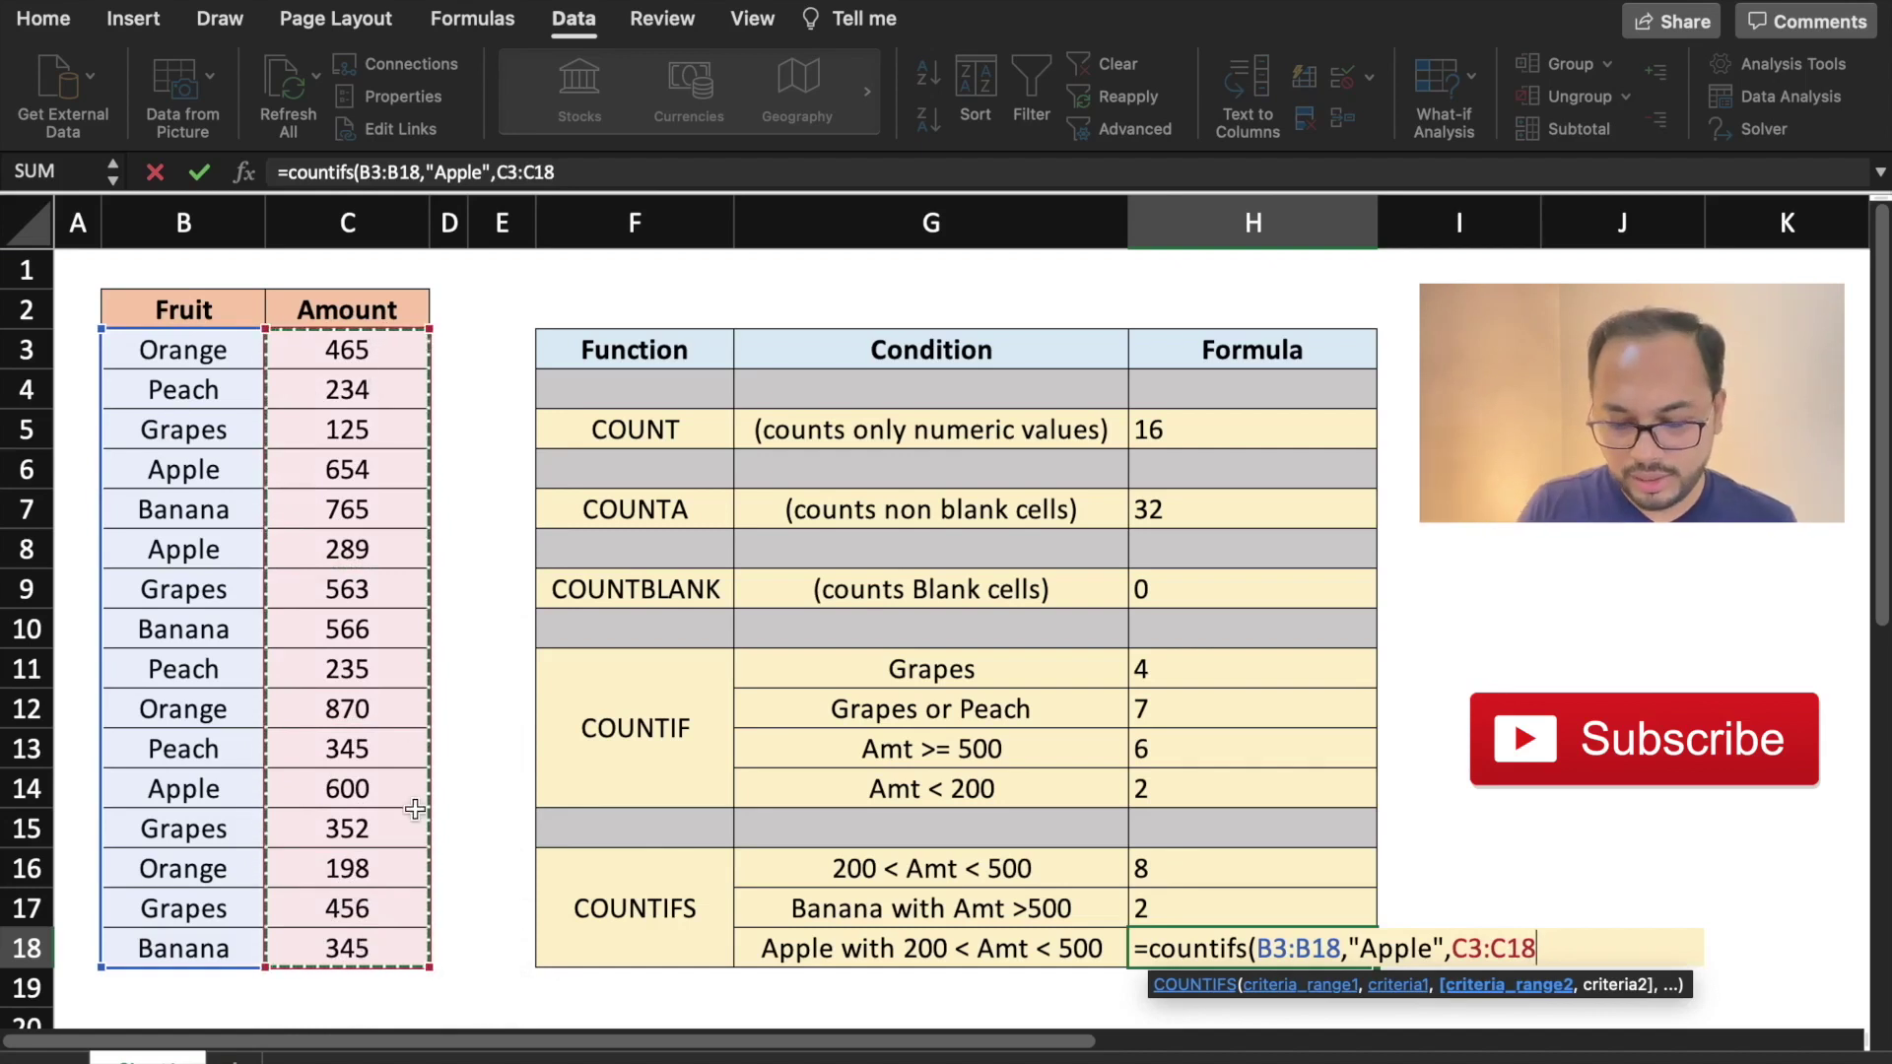
pyautogui.write(',')
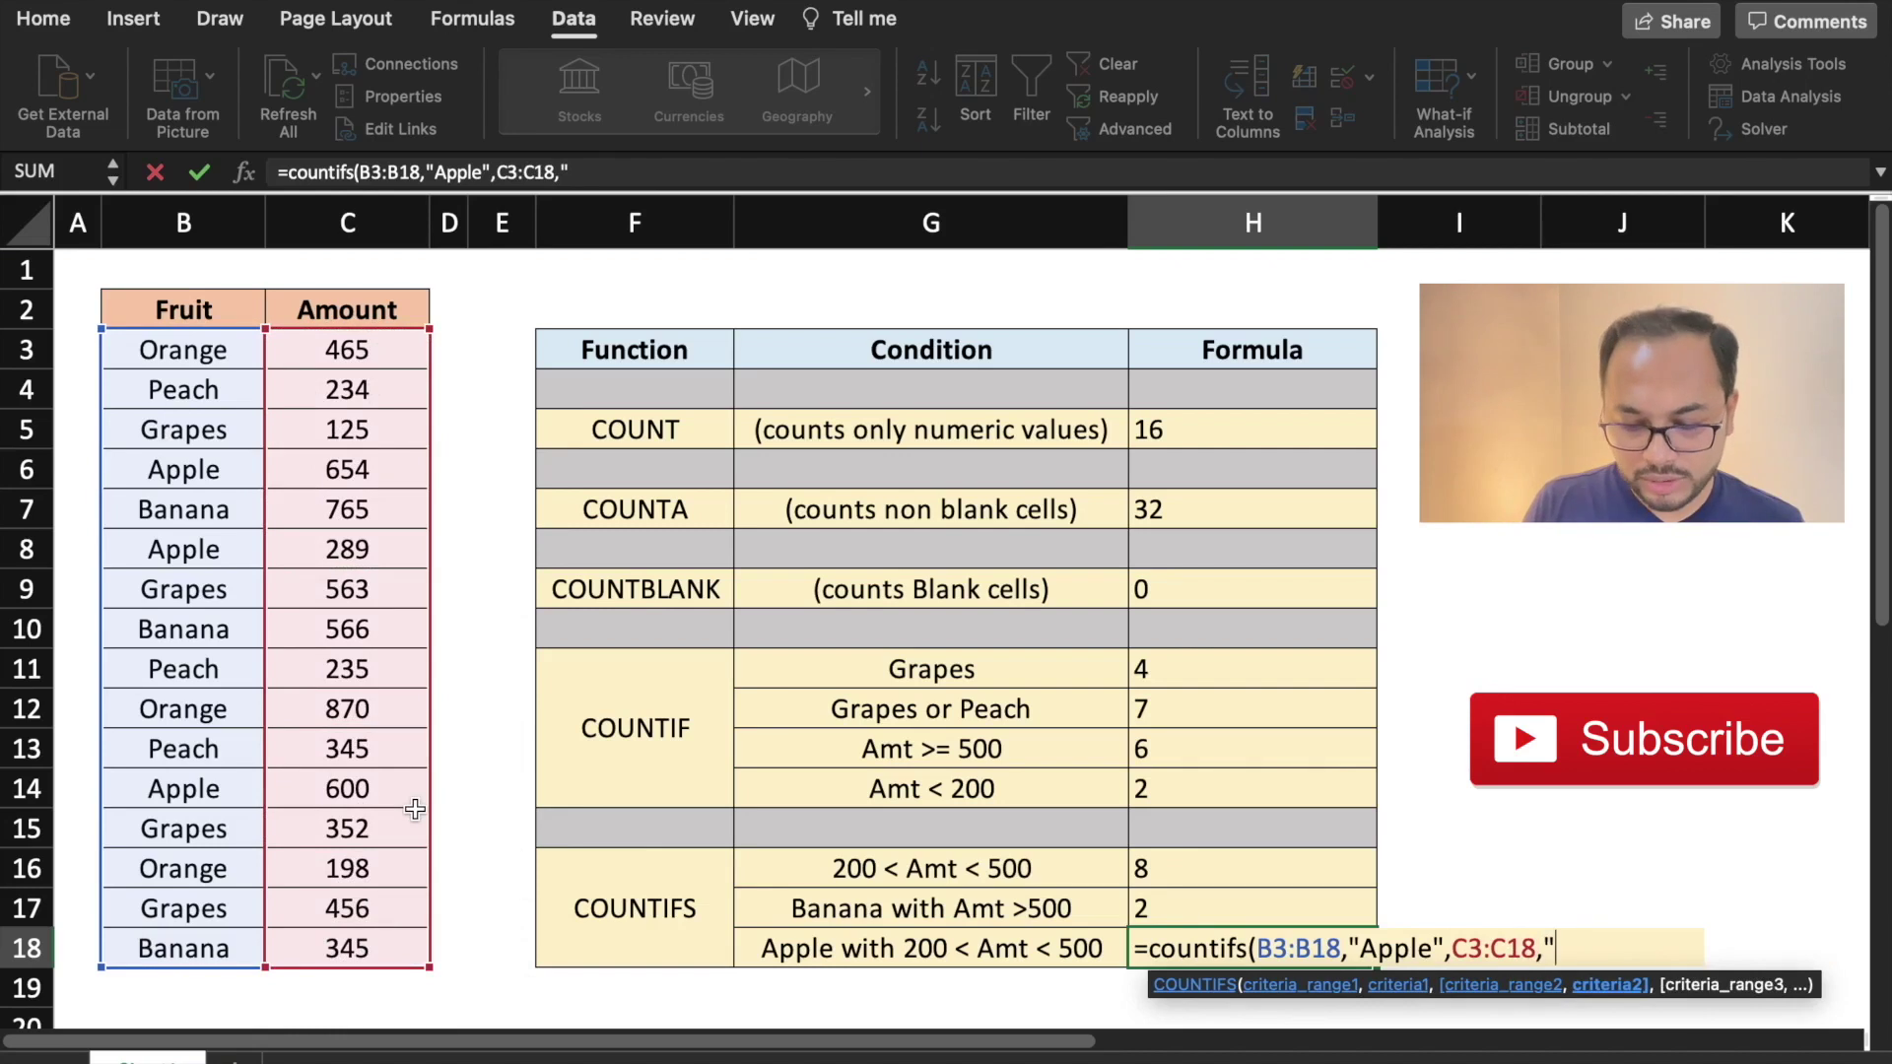
pyautogui.write('"<500')
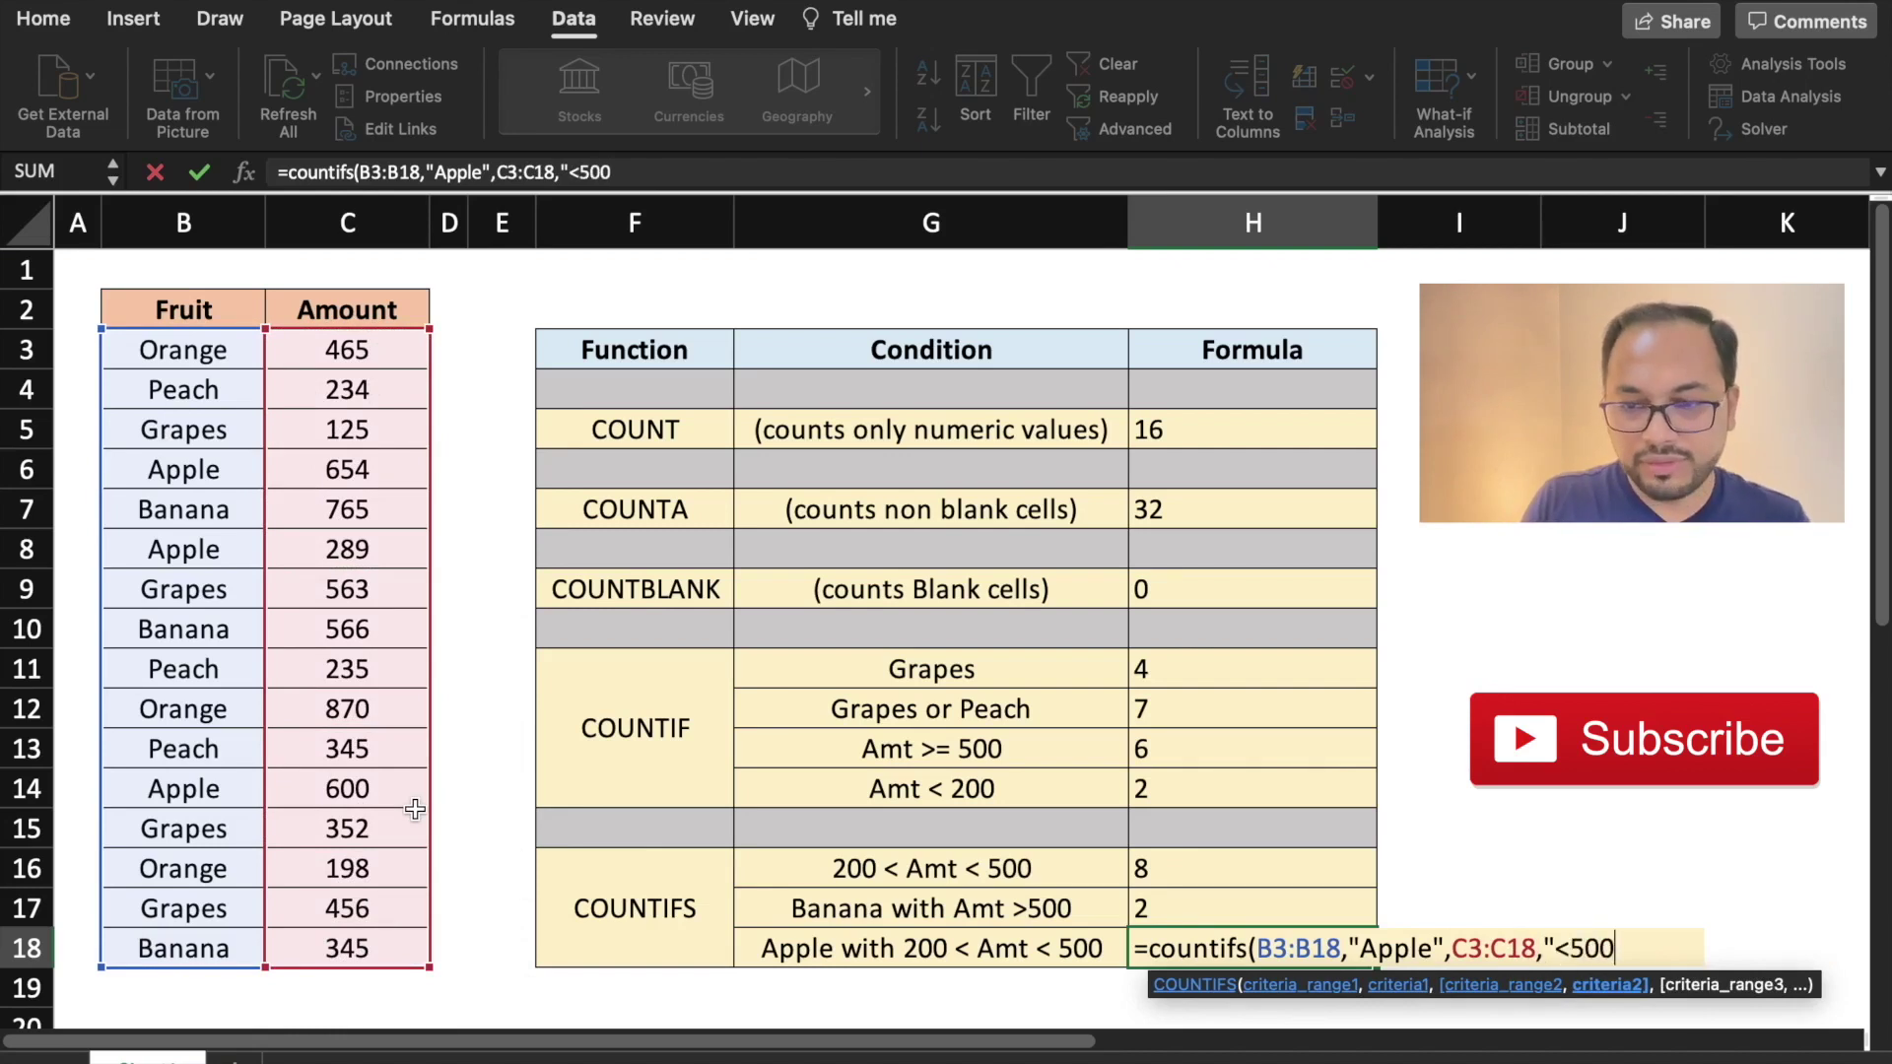
pyautogui.write('",')
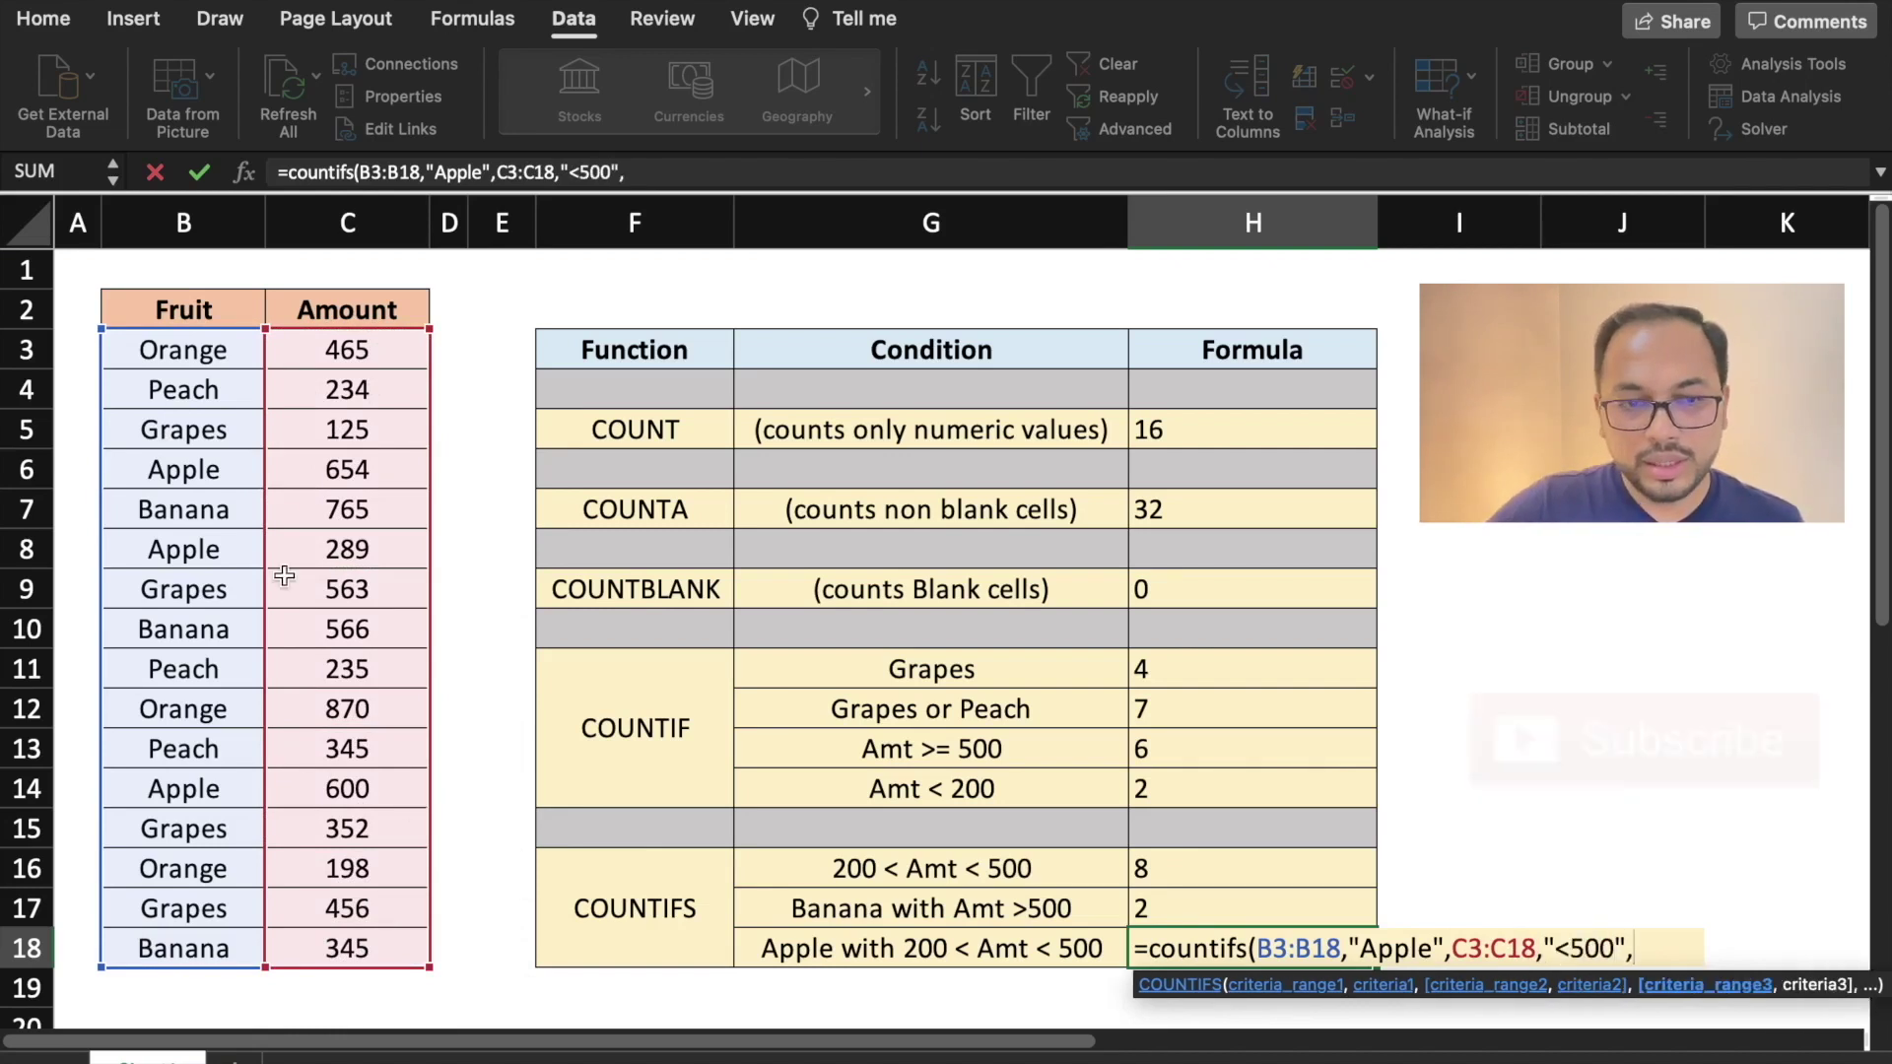
pyautogui.moveTo(347, 355); pyautogui.dragTo(355, 949)
pyautogui.write(',">2')
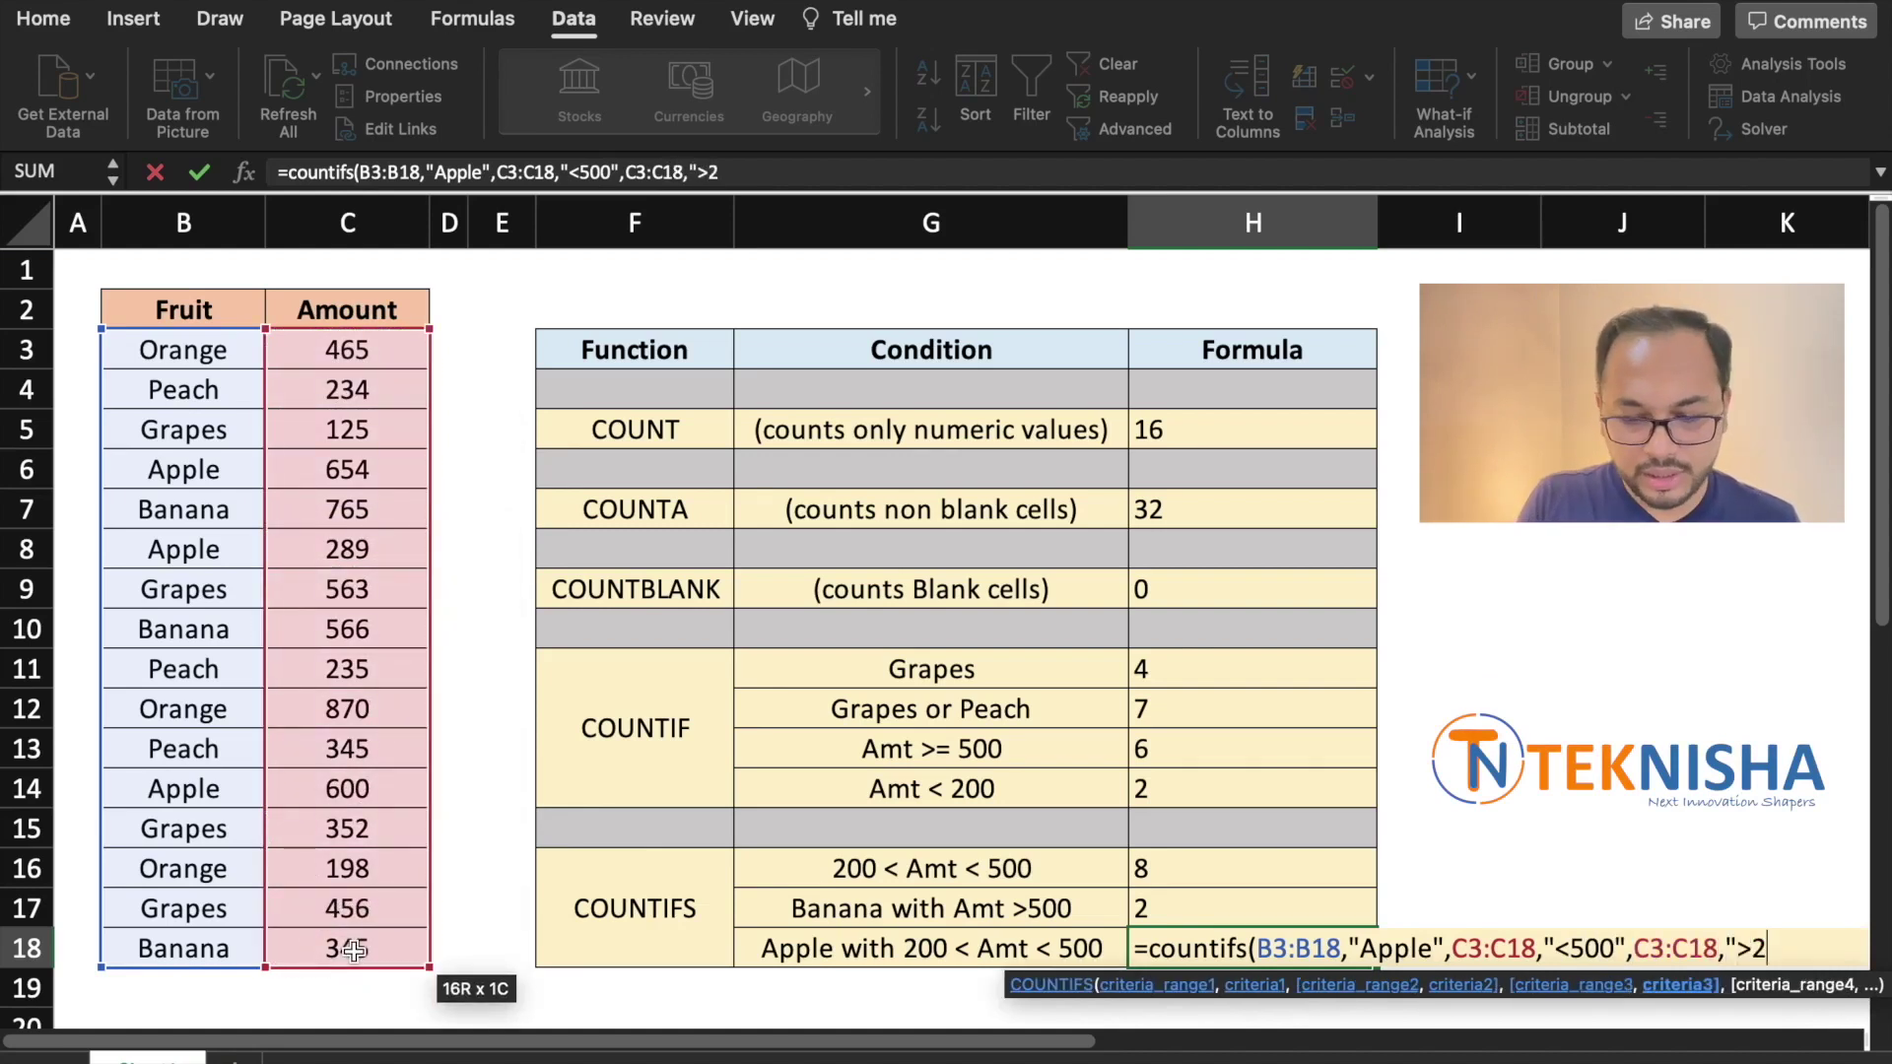
pyautogui.write('00")')
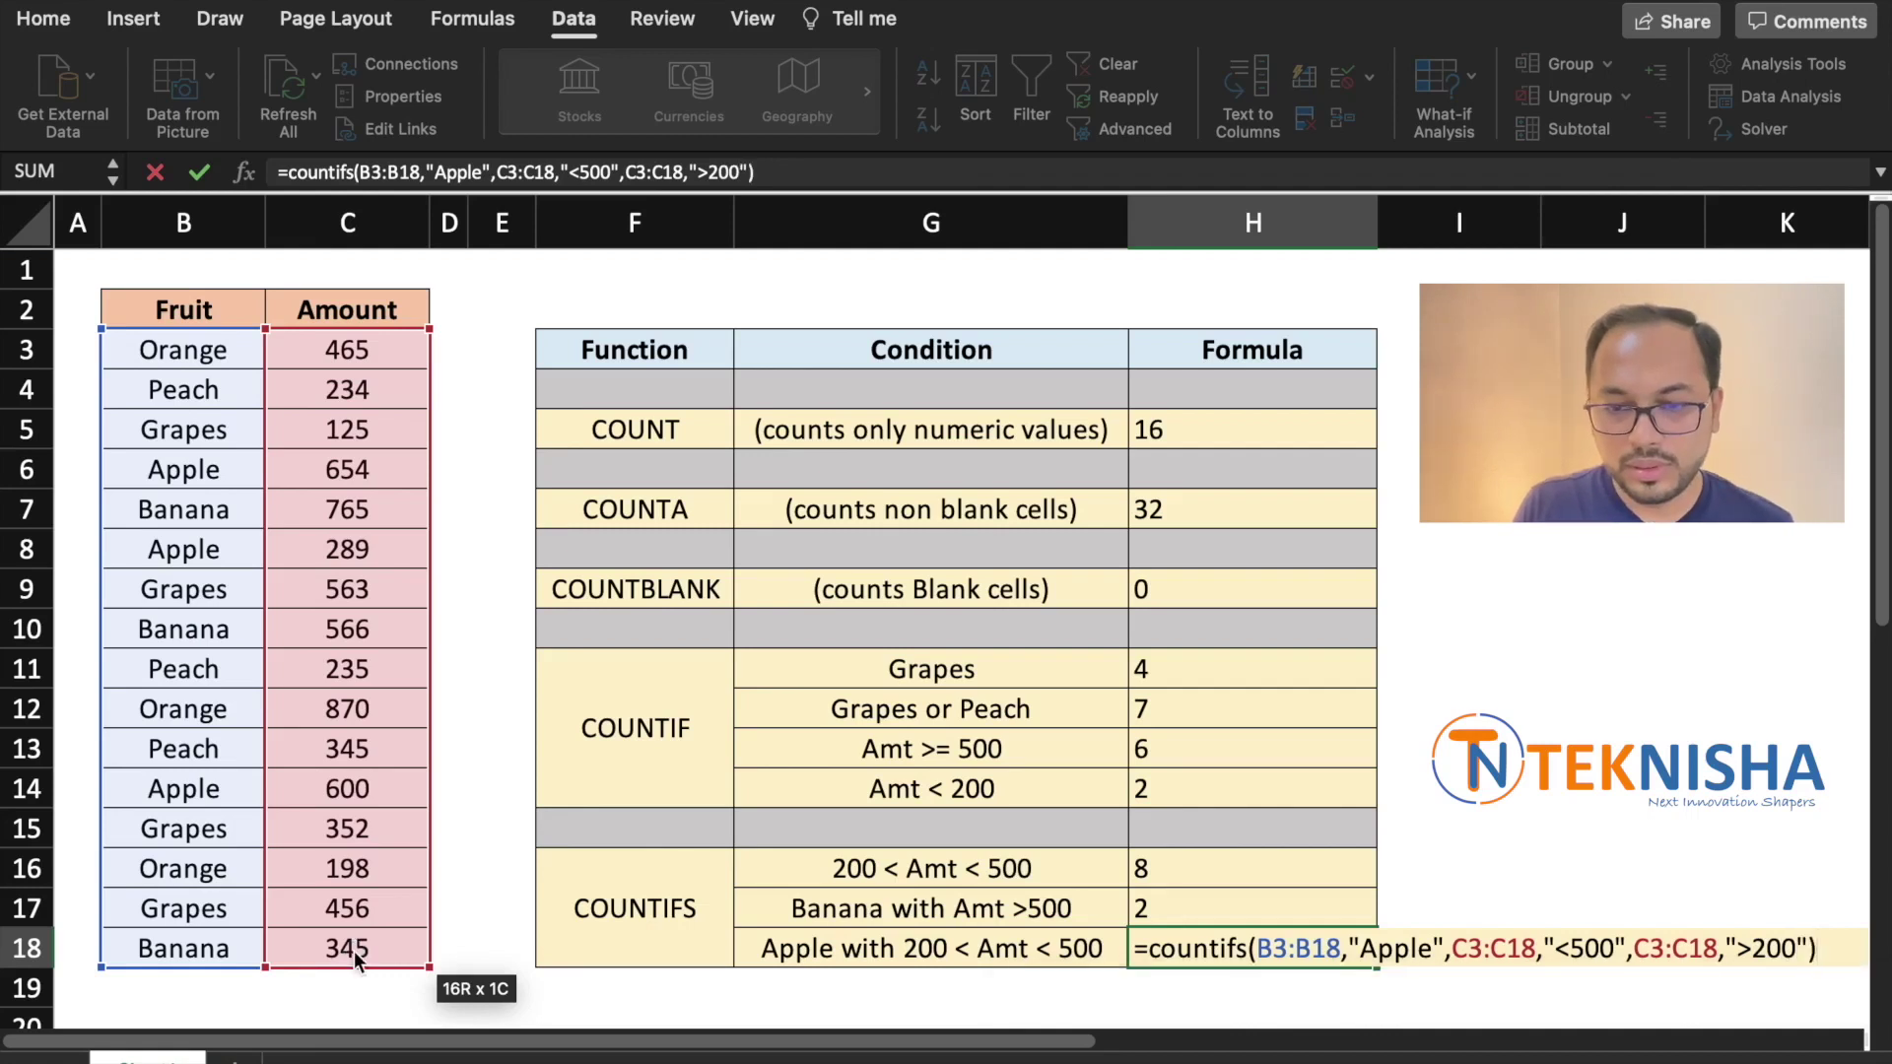
pyautogui.press('Return')
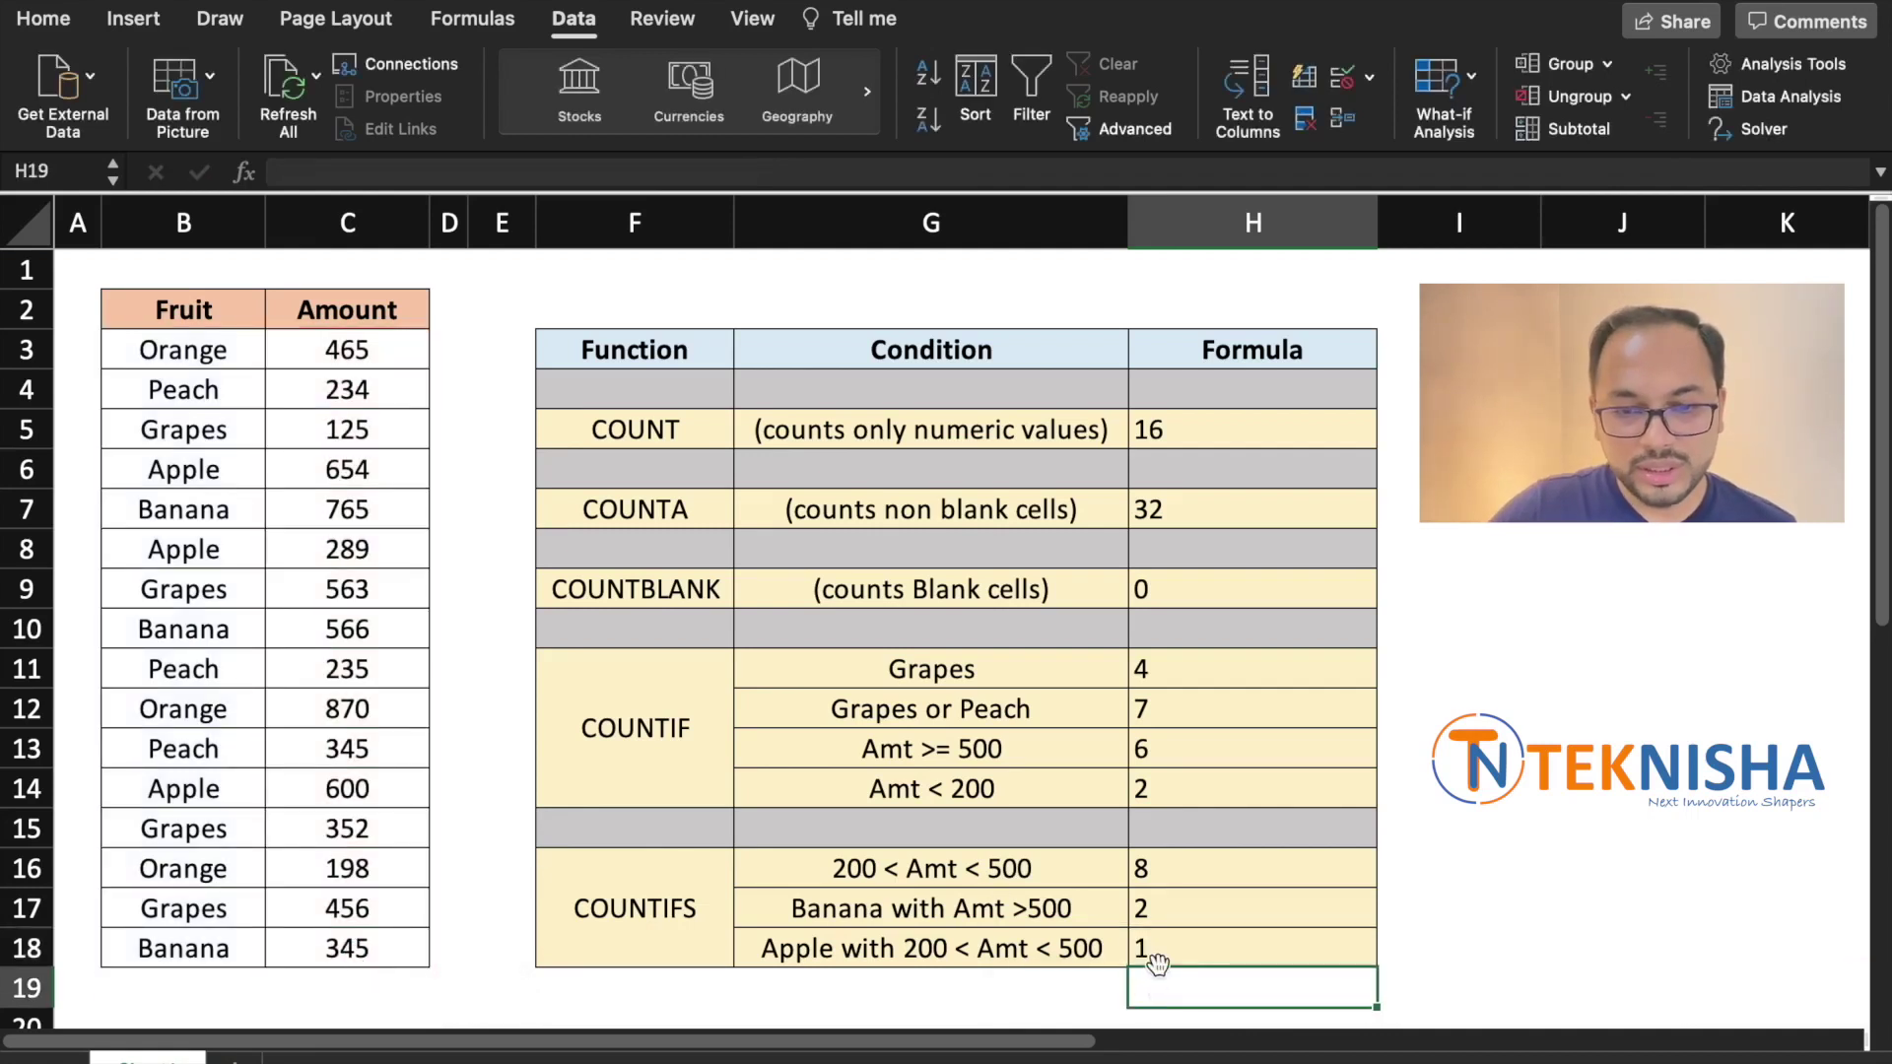
pyautogui.moveTo(247, 477); pyautogui.dragTo(295, 467)
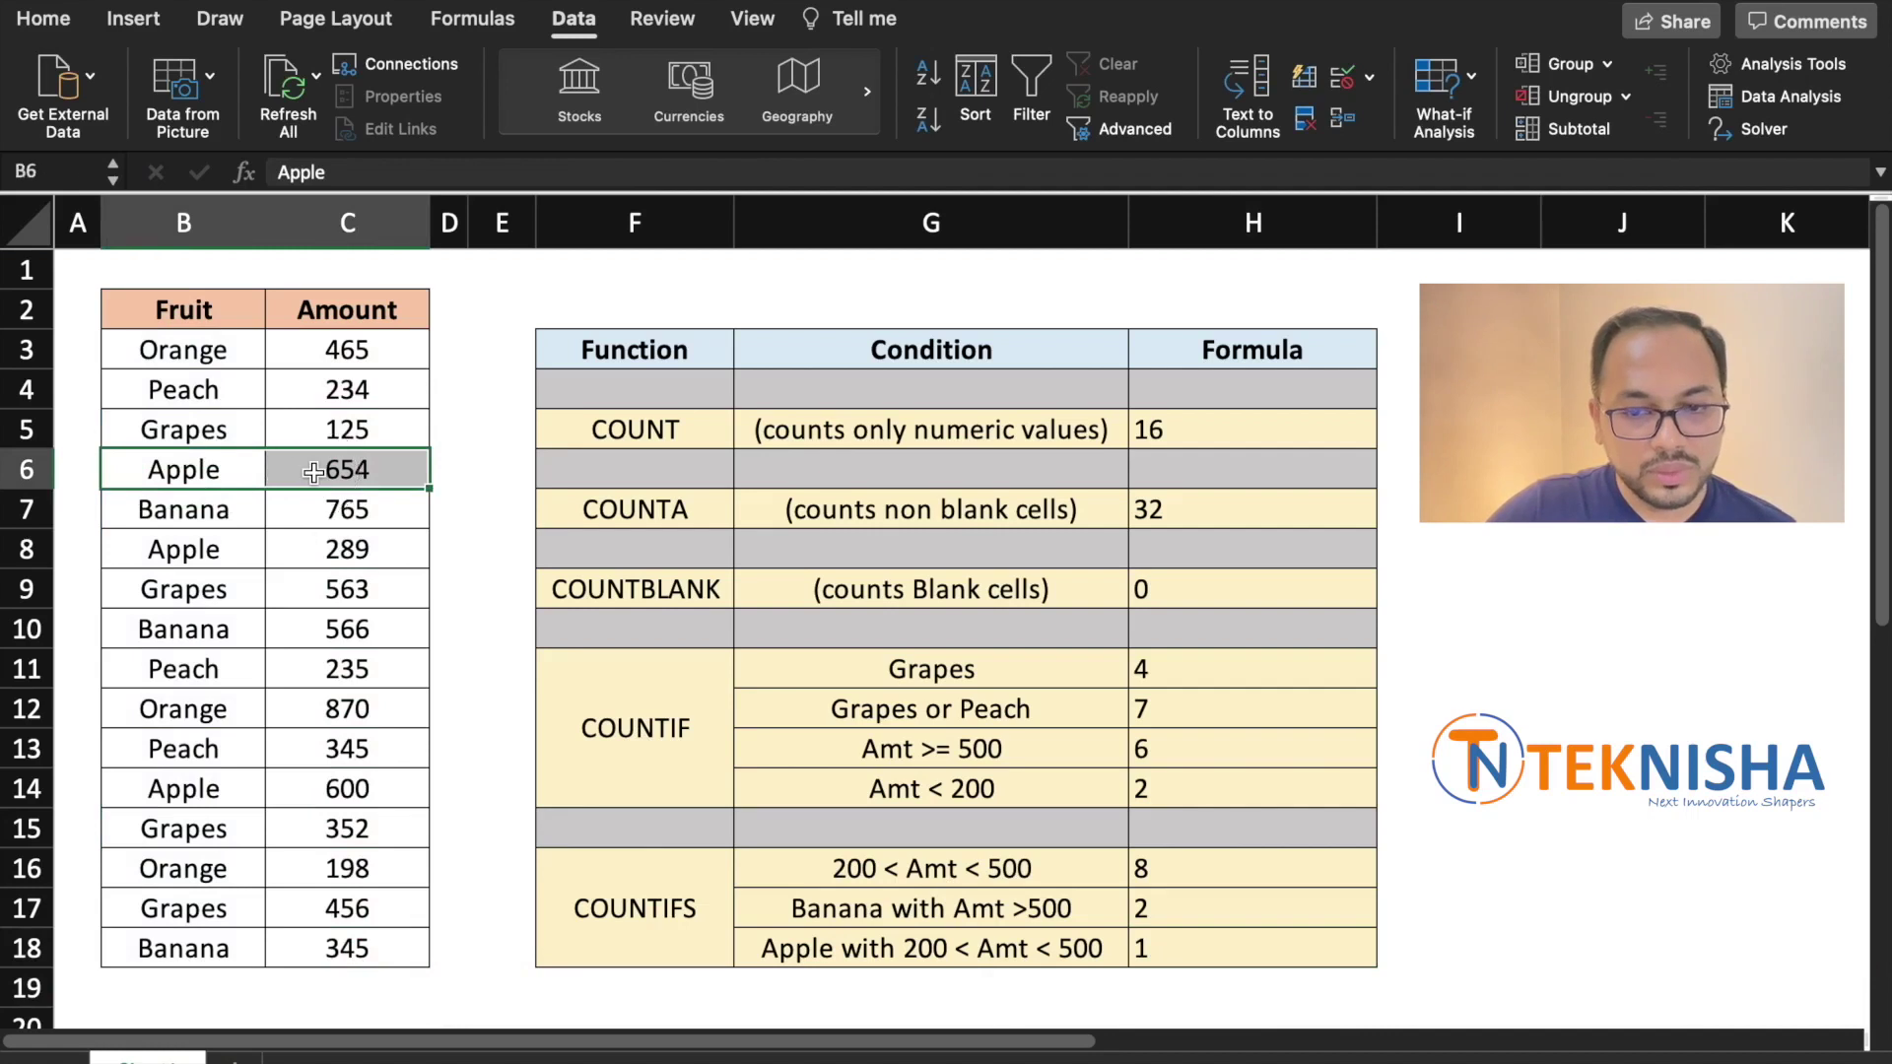